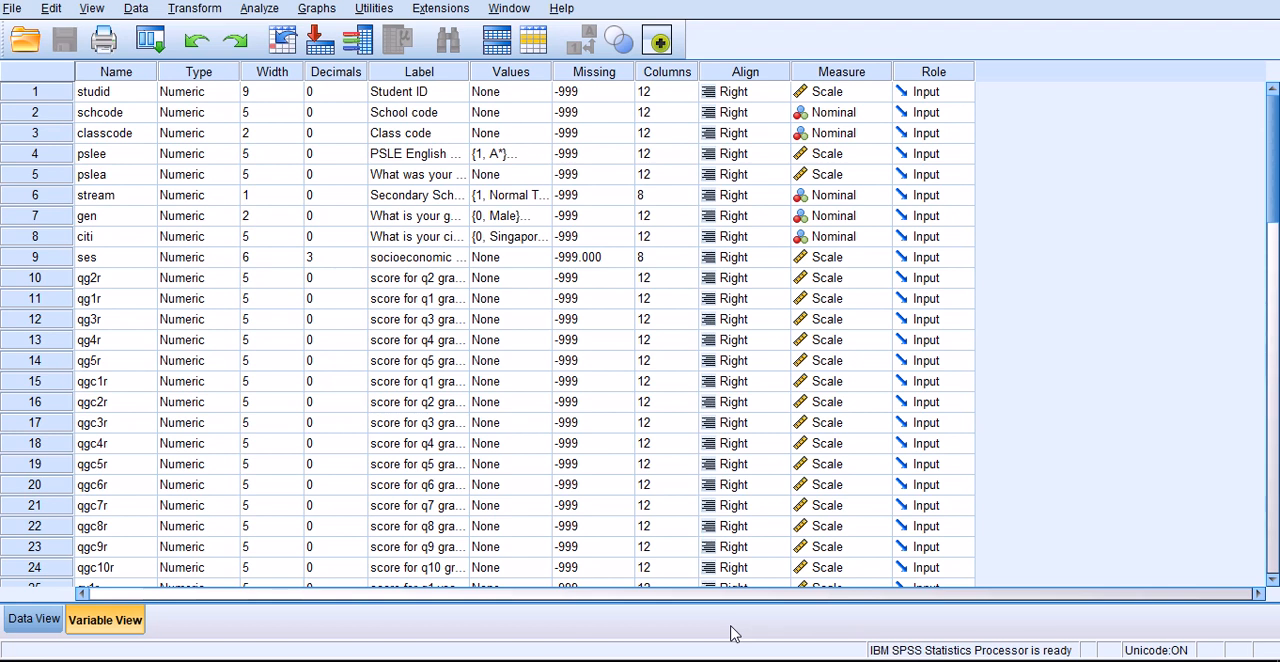
# - Switch to the Word document and review the communicative competence task, including the perceptive and productive skills and the CORE2016 dataset instruction
pyautogui.click(722, 660)
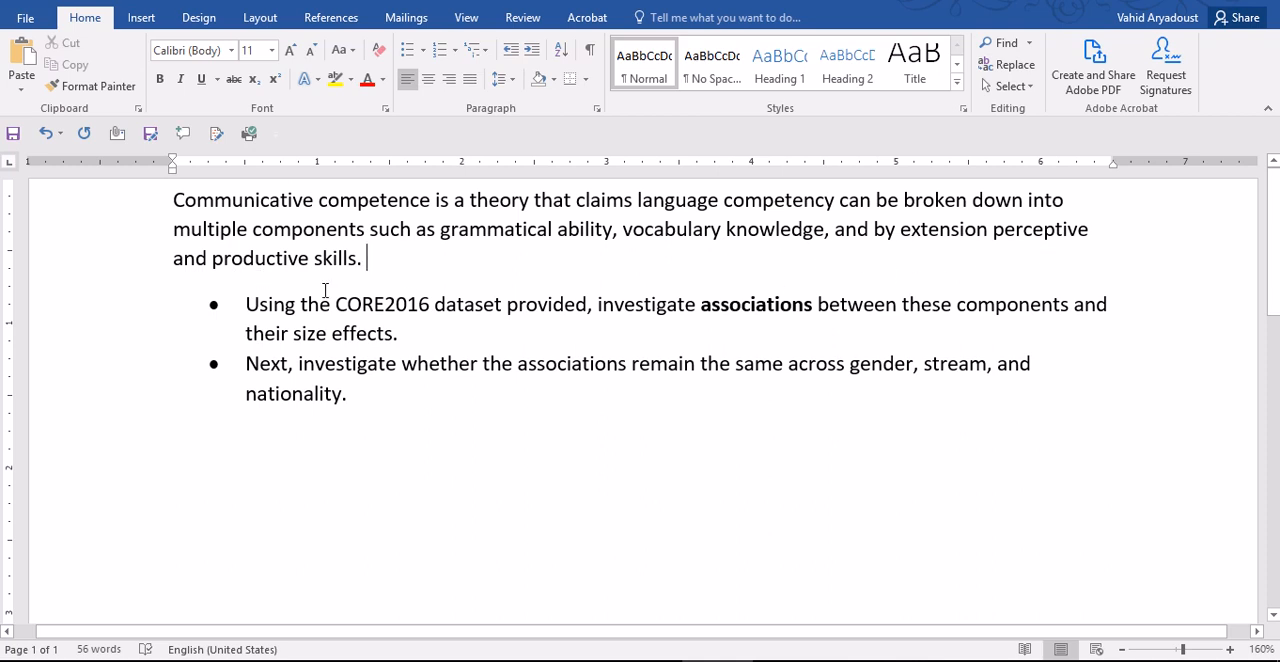
pyautogui.doubleClick(1006, 229)
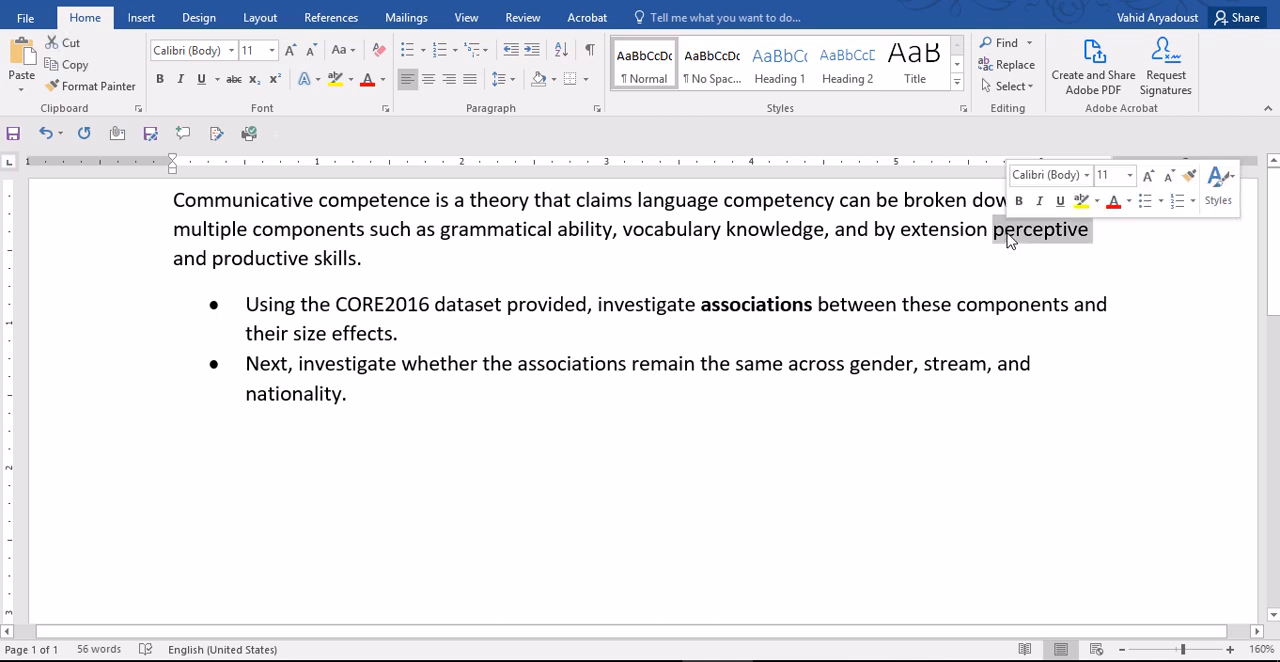
pyautogui.doubleClick(270, 260)
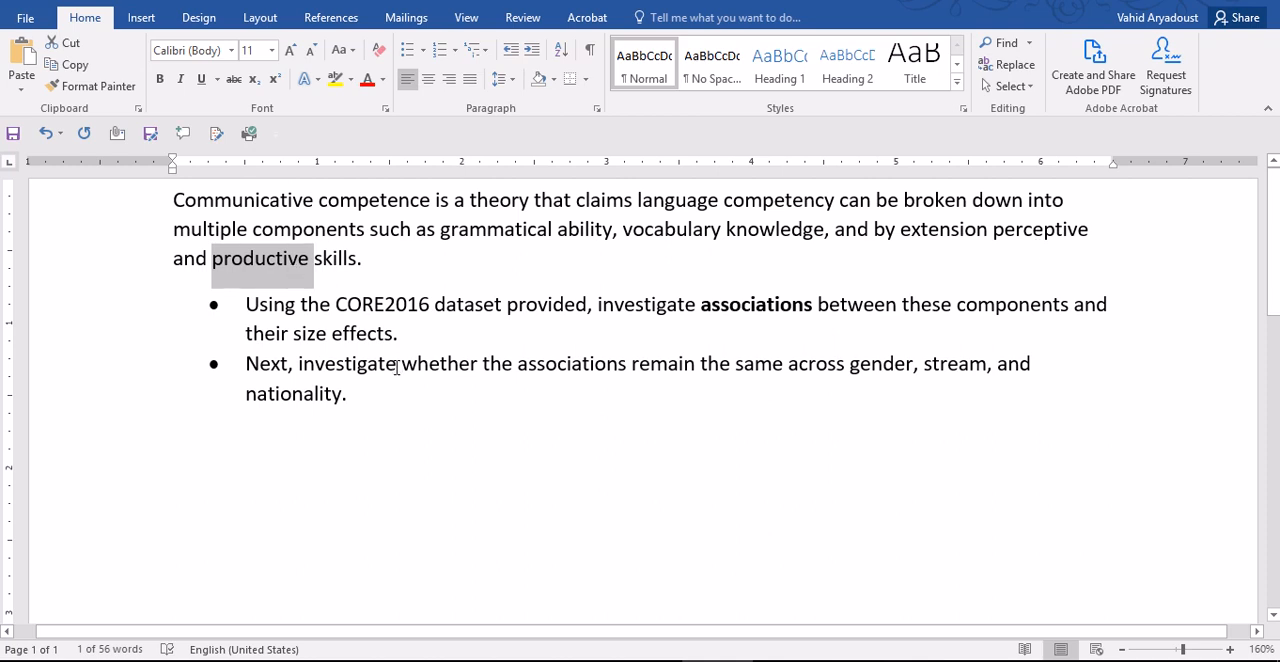
pyautogui.click(440, 364)
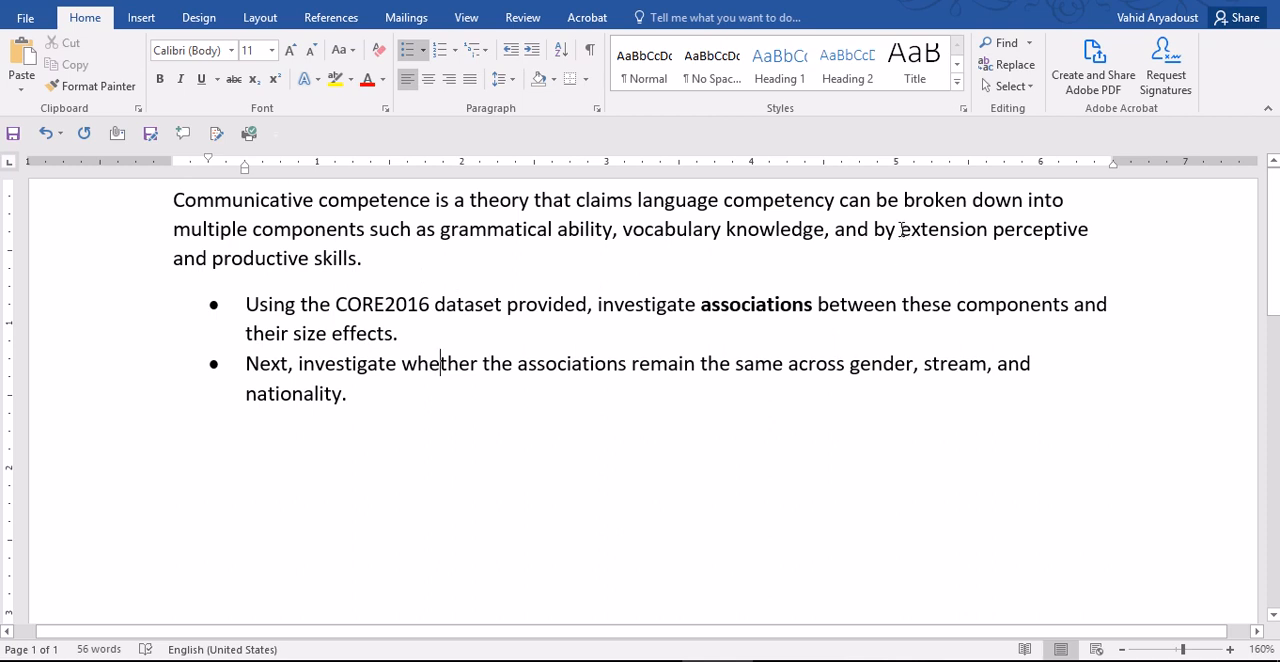
pyautogui.moveTo(900, 229); pyautogui.dragTo(362, 272)
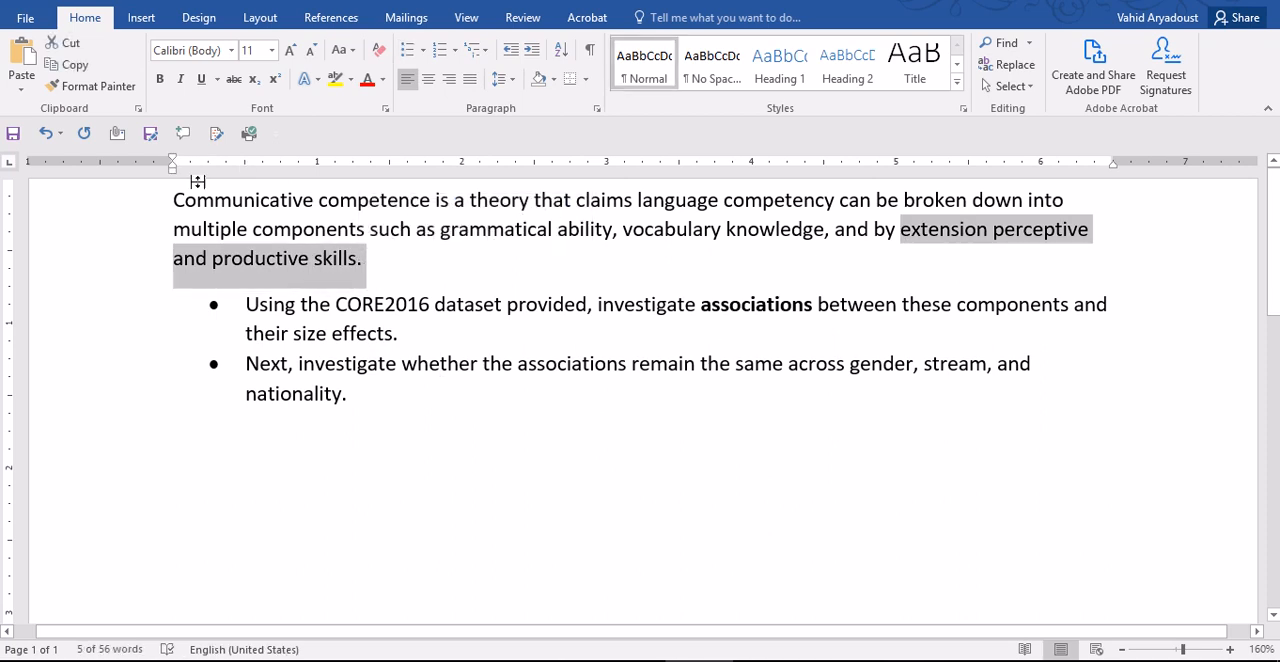
pyautogui.moveTo(200, 200); pyautogui.dragTo(372, 212)
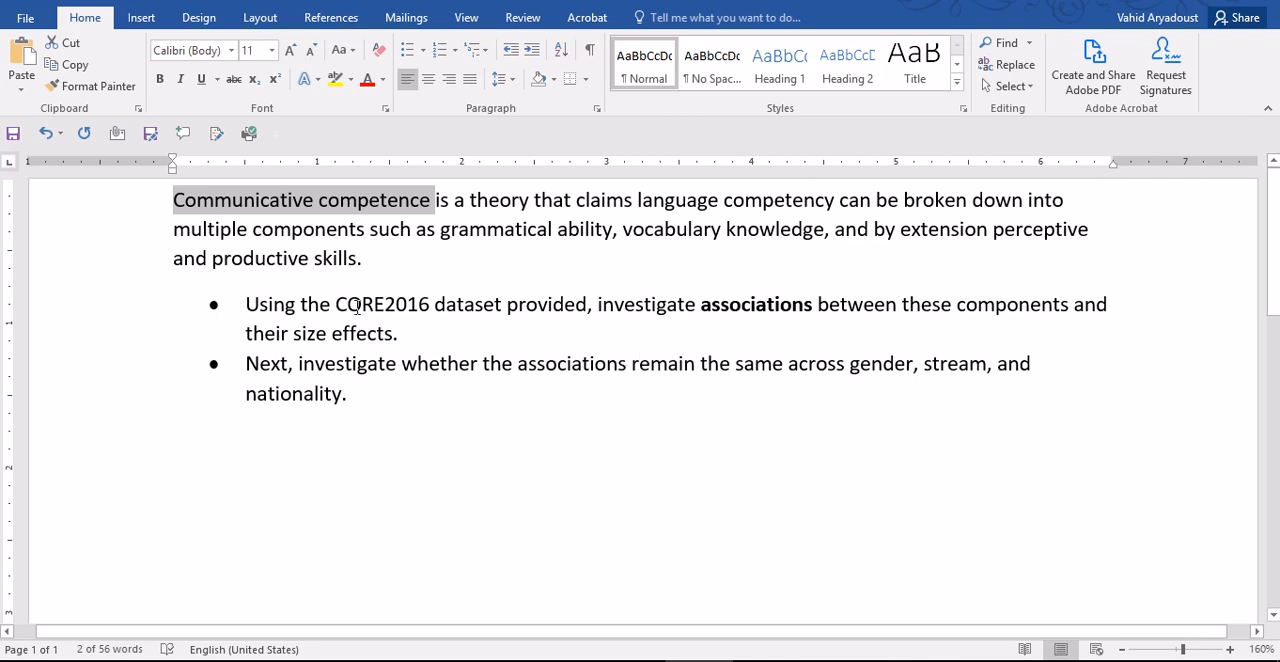
pyautogui.moveTo(343, 306); pyautogui.dragTo(430, 306)
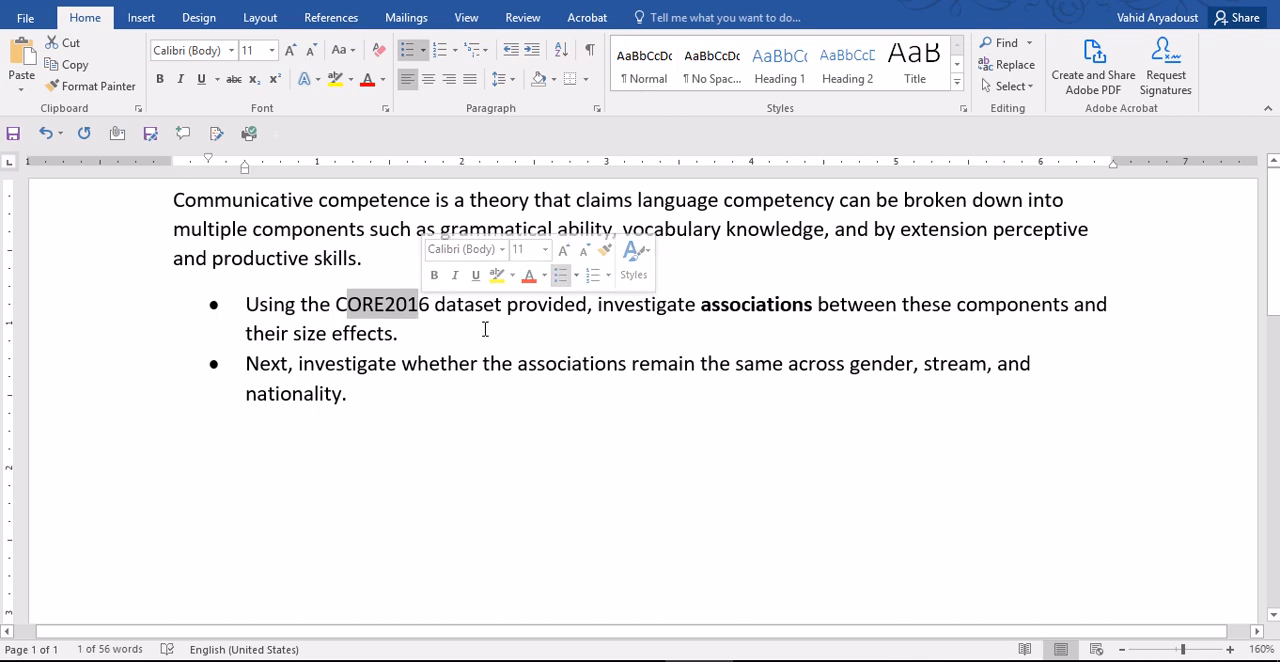
pyautogui.click(492, 330)
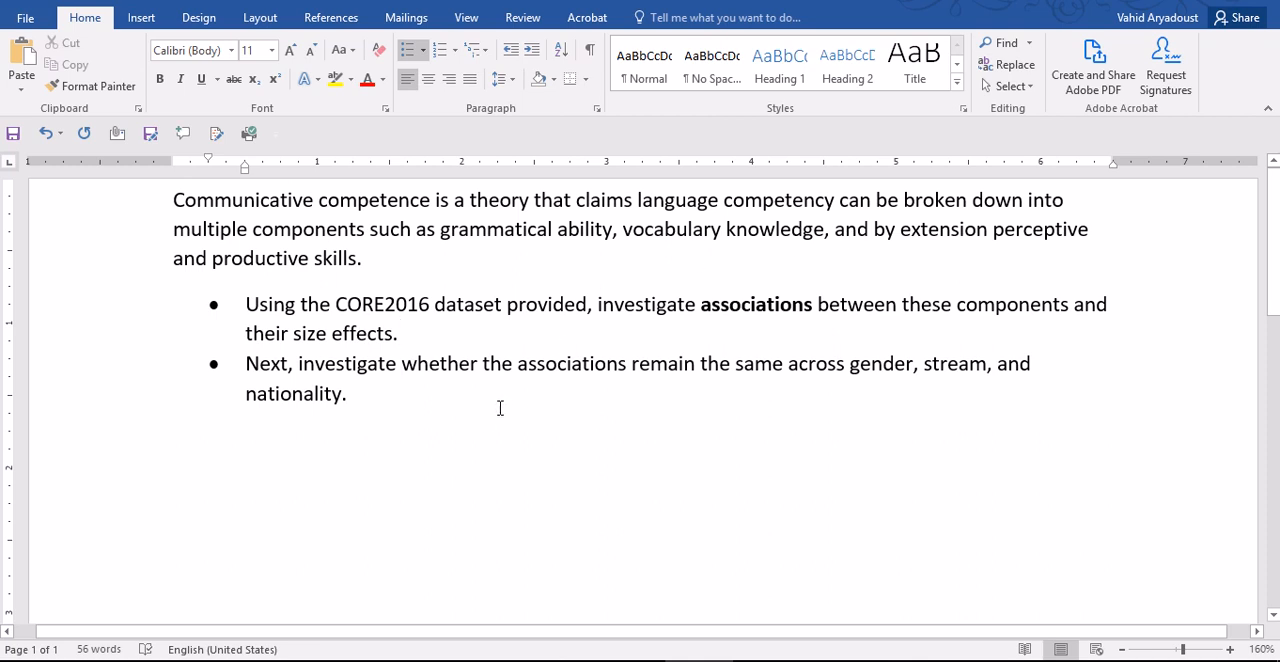
# - Reword "size effects" in the first bullet to "effect size"
pyautogui.doubleClick(310, 334)
pyautogui.moveTo(317, 348); pyautogui.dragTo(395, 334)
pyautogui.click(354, 334)
pyautogui.press('BackSpace')
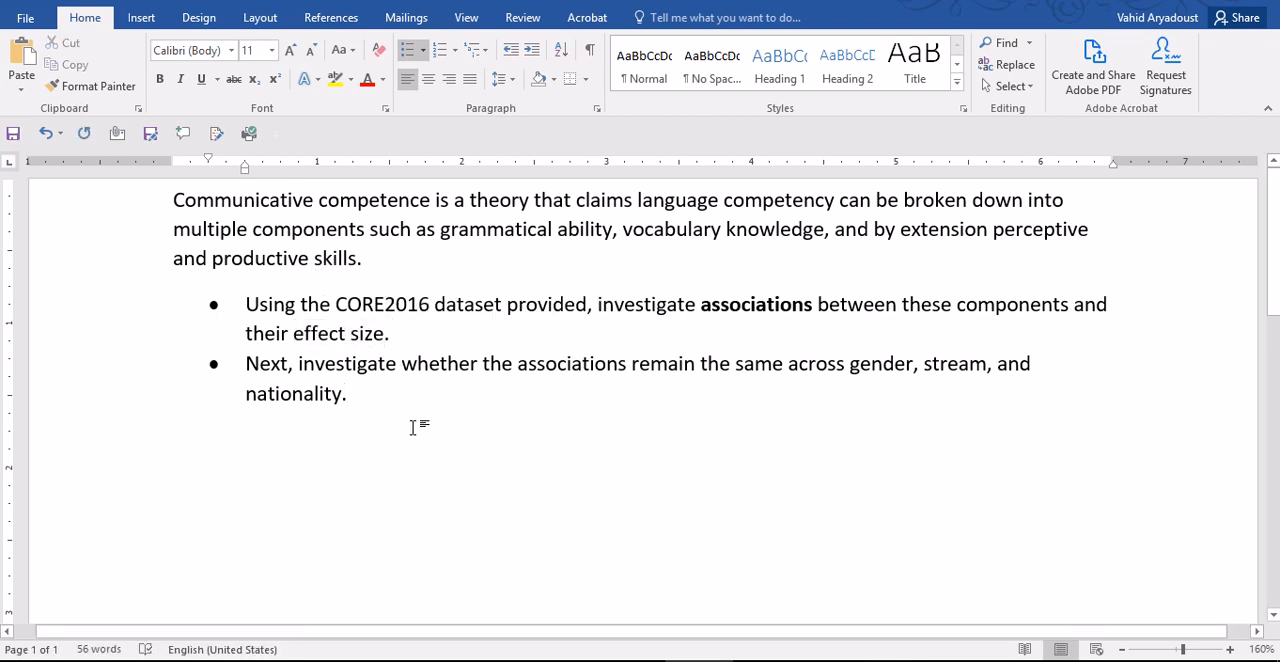
pyautogui.scroll(-1, 420, 423)
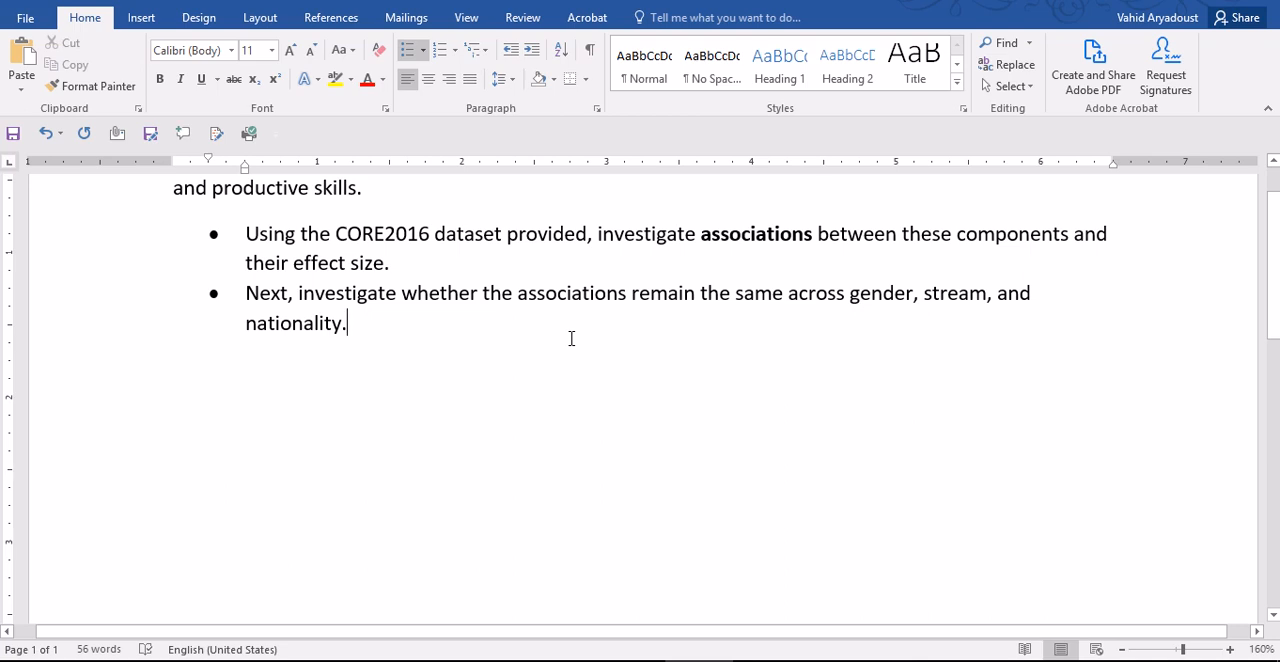
pyautogui.scroll(1, 571, 350)
# - Switch to SPSS and run two-tailed Pearson bivariate correlations for grammar, vocab, compre and swtotal, including means and standard deviations with pairwise exclusion
pyautogui.click(631, 661)
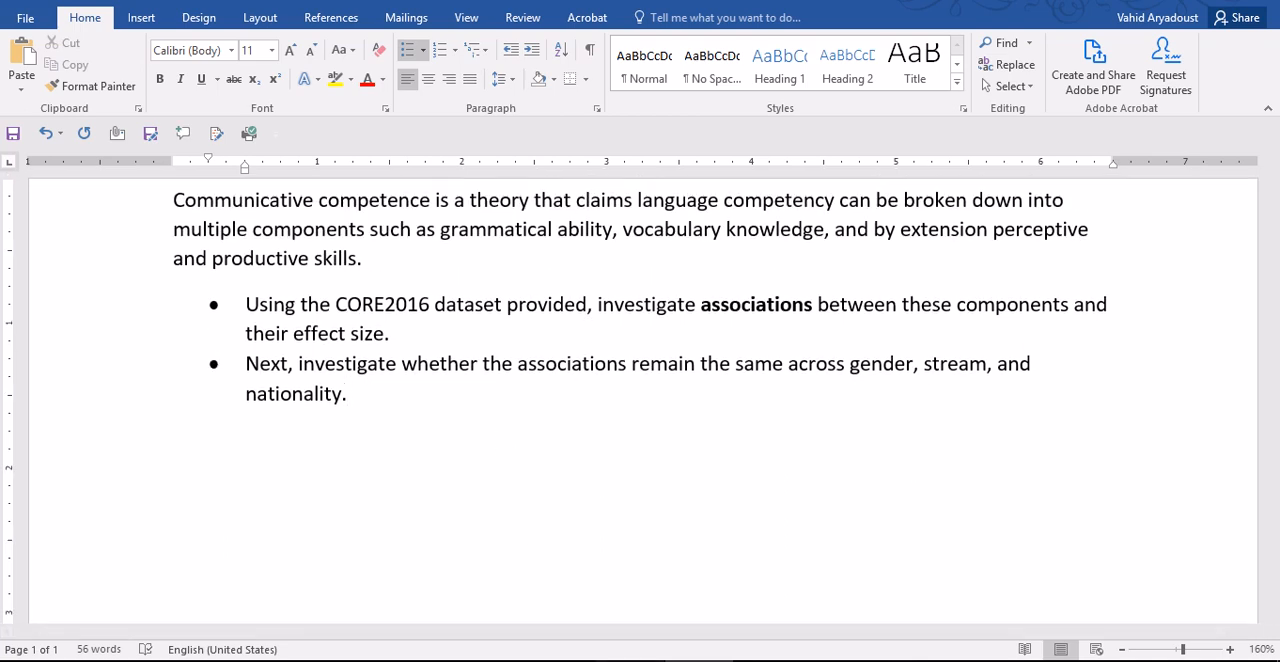
pyautogui.click(259, 8)
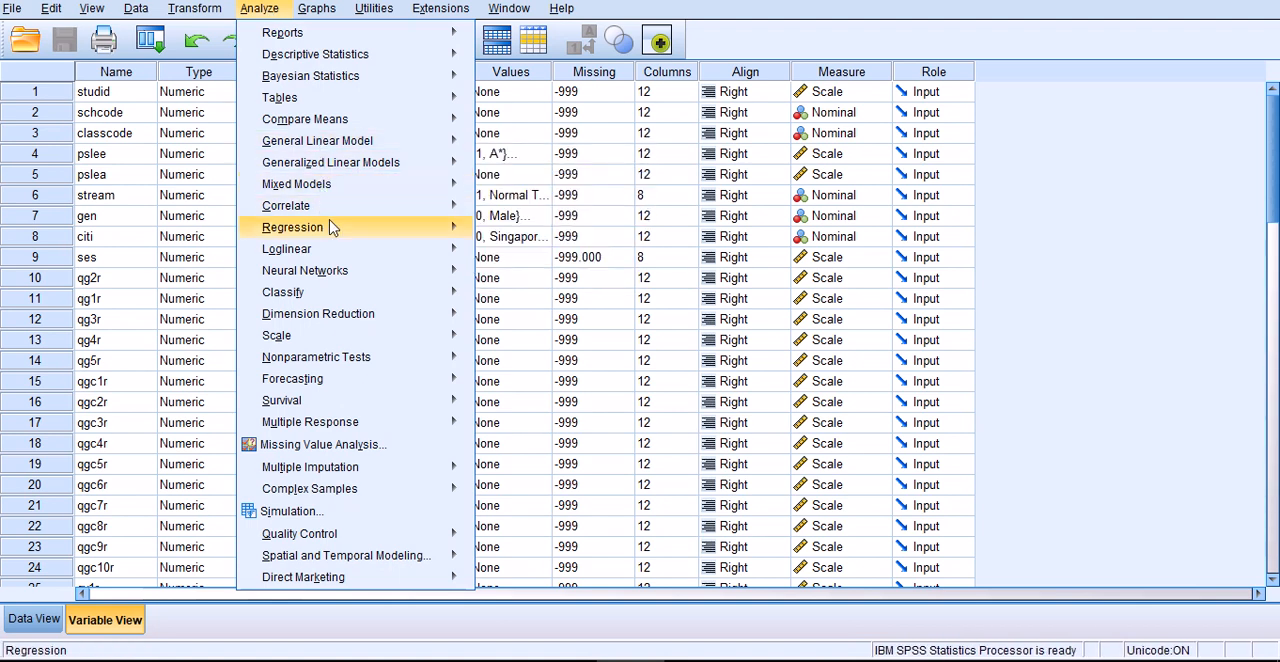
pyautogui.moveTo(387, 213)
pyautogui.click(517, 210)
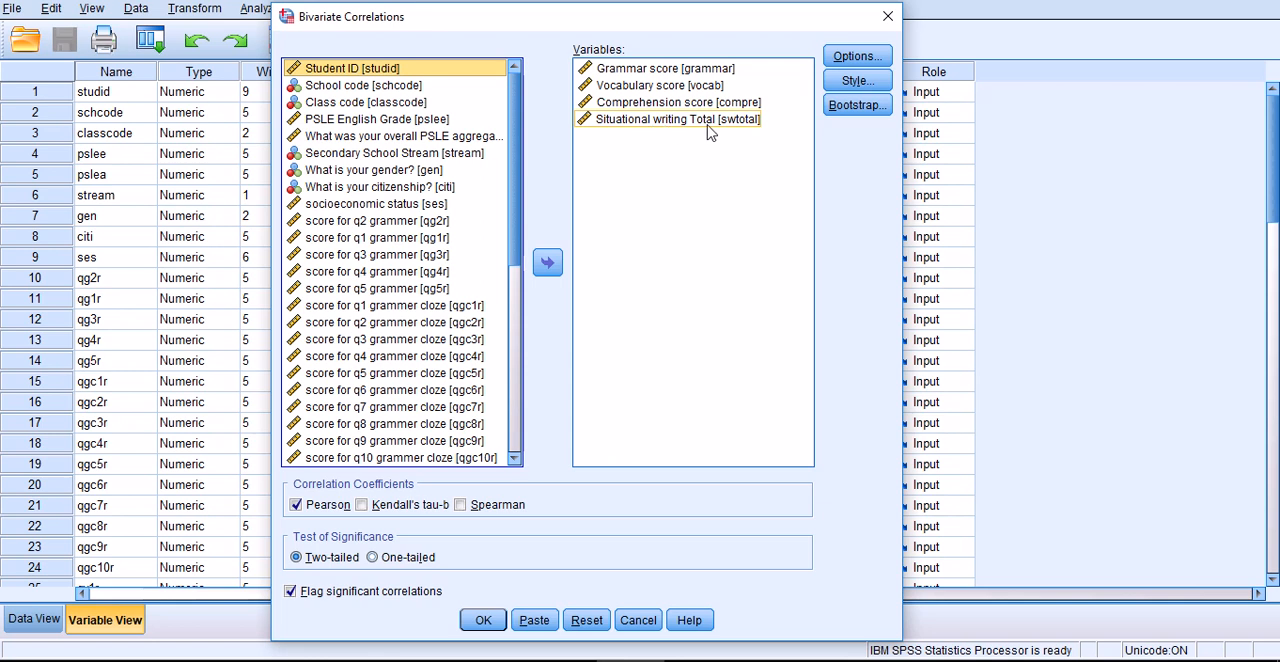
pyautogui.click(858, 58)
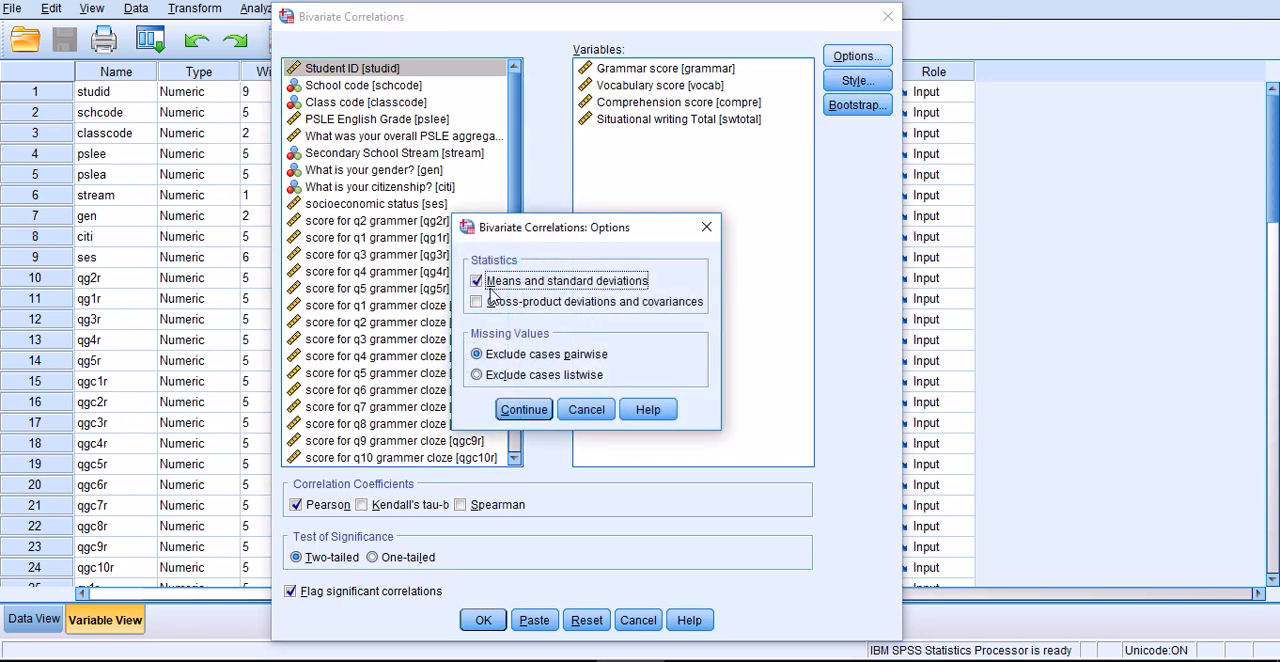
pyautogui.click(522, 410)
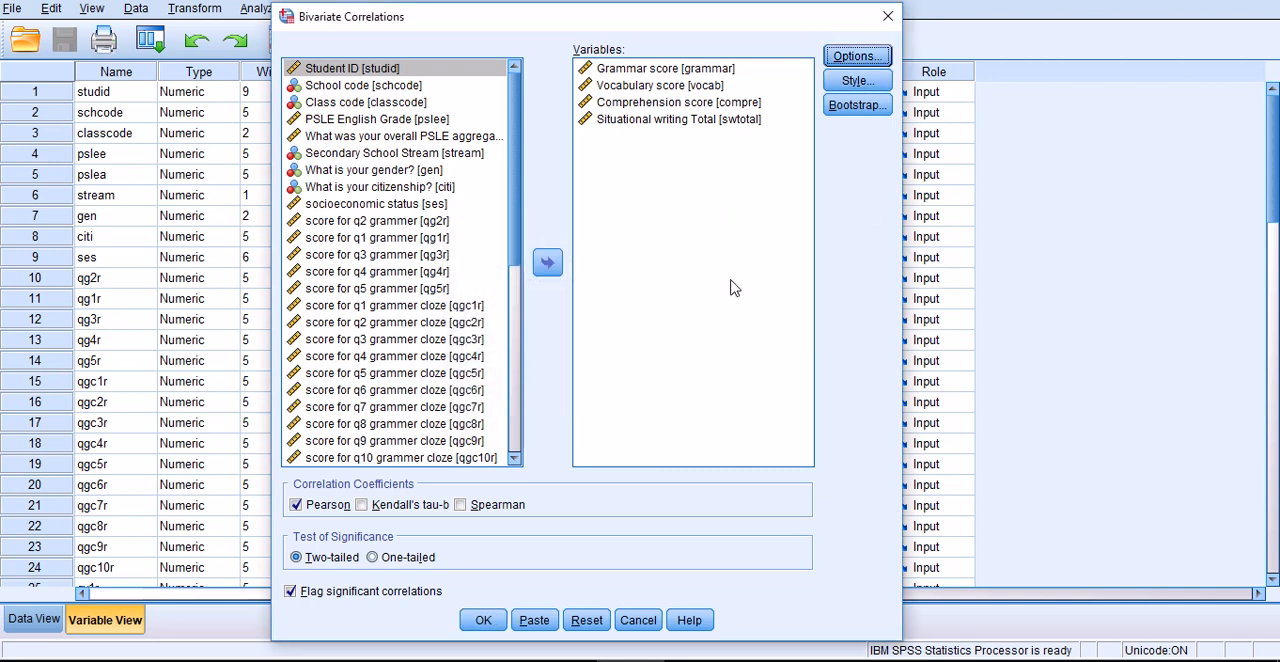
pyautogui.click(484, 622)
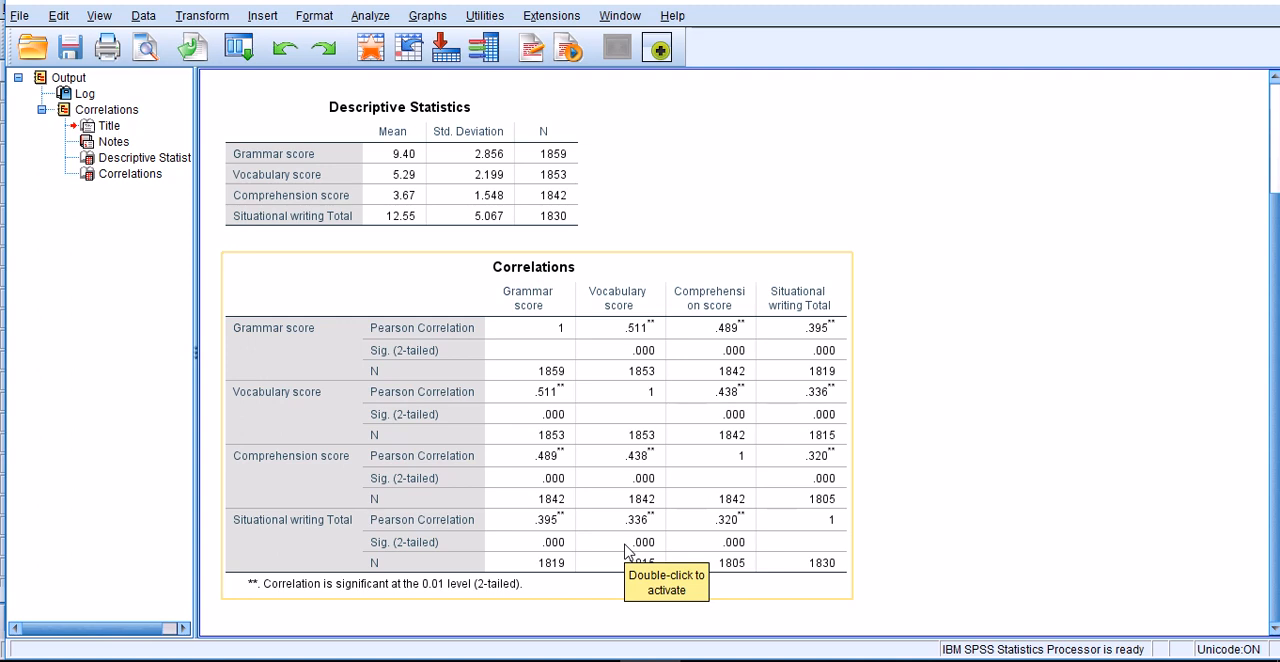
# - Set Split File to organize output by groups, with gender (gen) as the first grouping variable
pyautogui.click(142, 16)
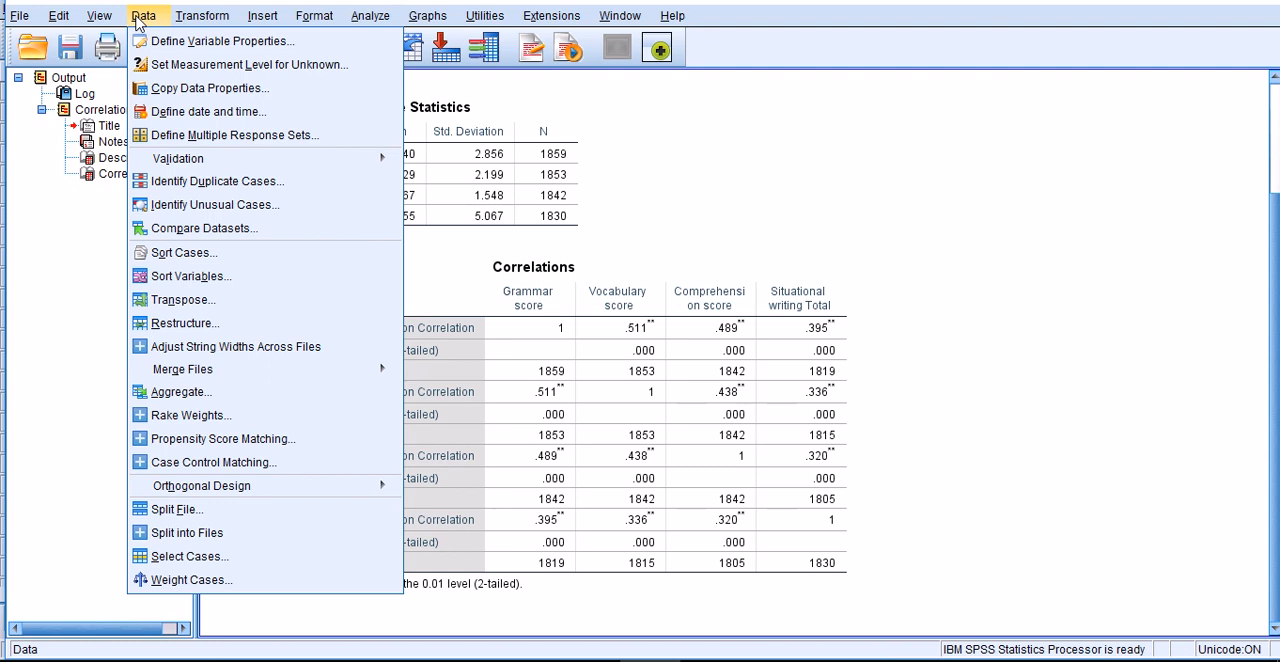
pyautogui.click(173, 512)
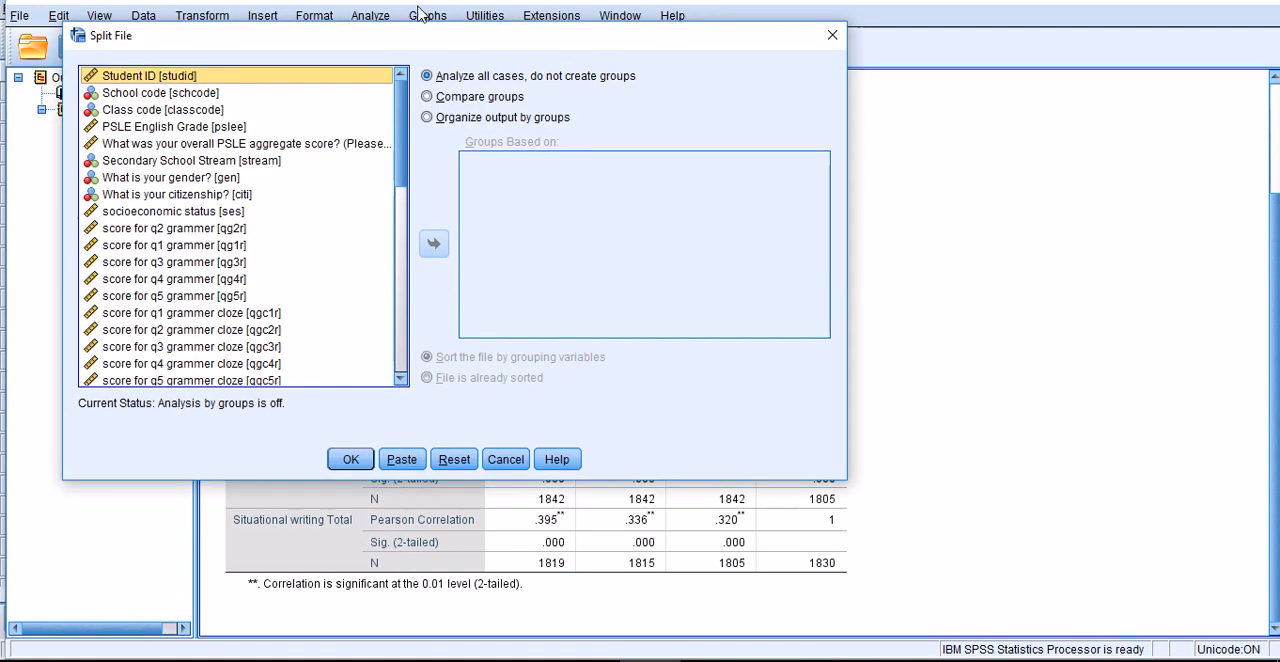
pyautogui.moveTo(417, 36); pyautogui.dragTo(579, 106)
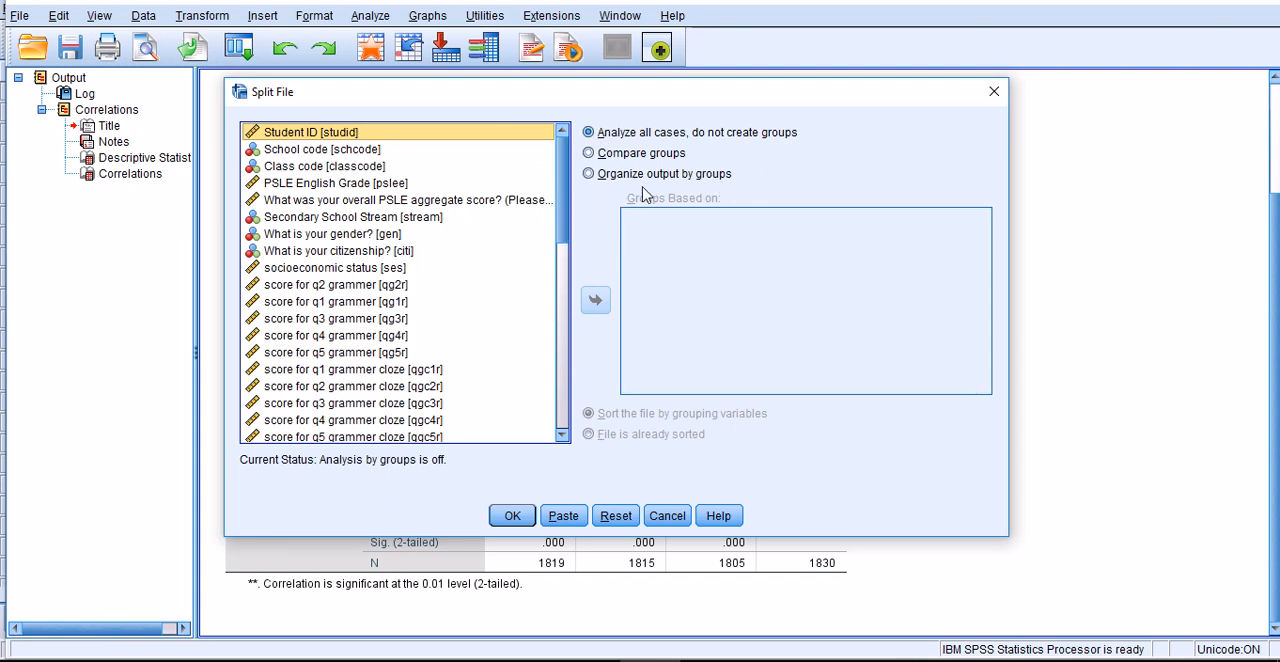
pyautogui.click(589, 174)
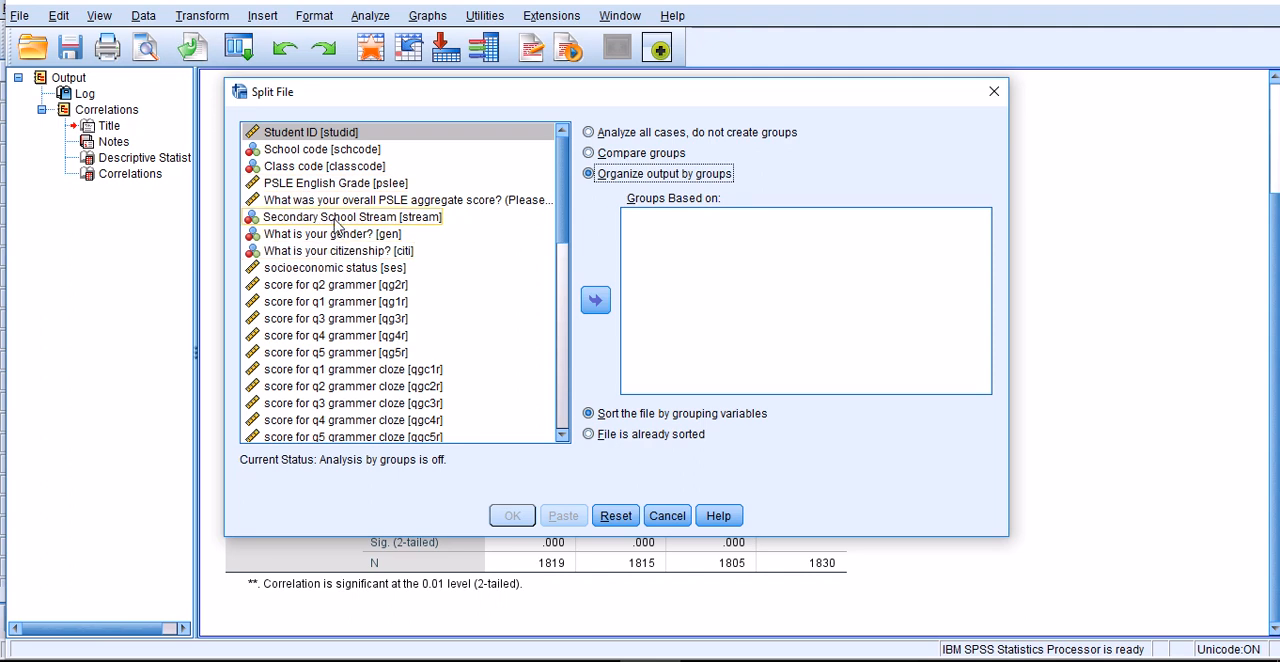
pyautogui.click(335, 236)
pyautogui.click(595, 300)
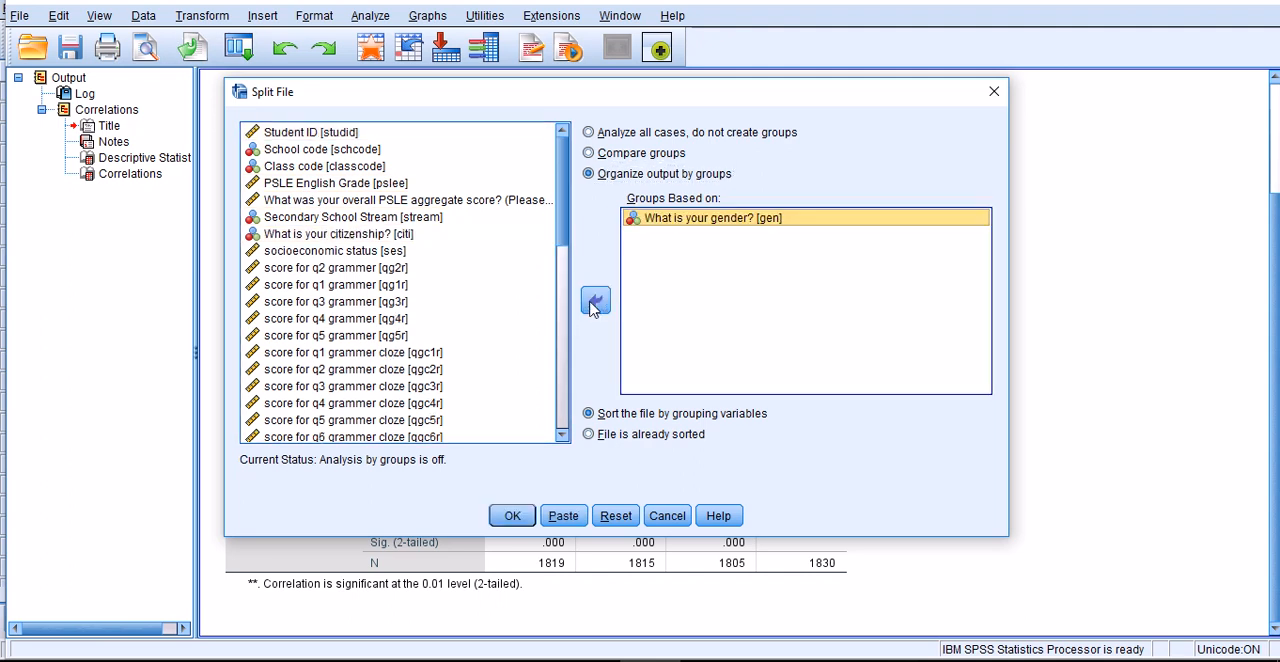
# - Add secondary school stream (stream) and citizenship (citi) as further grouping variables and apply the file split
pyautogui.click(335, 224)
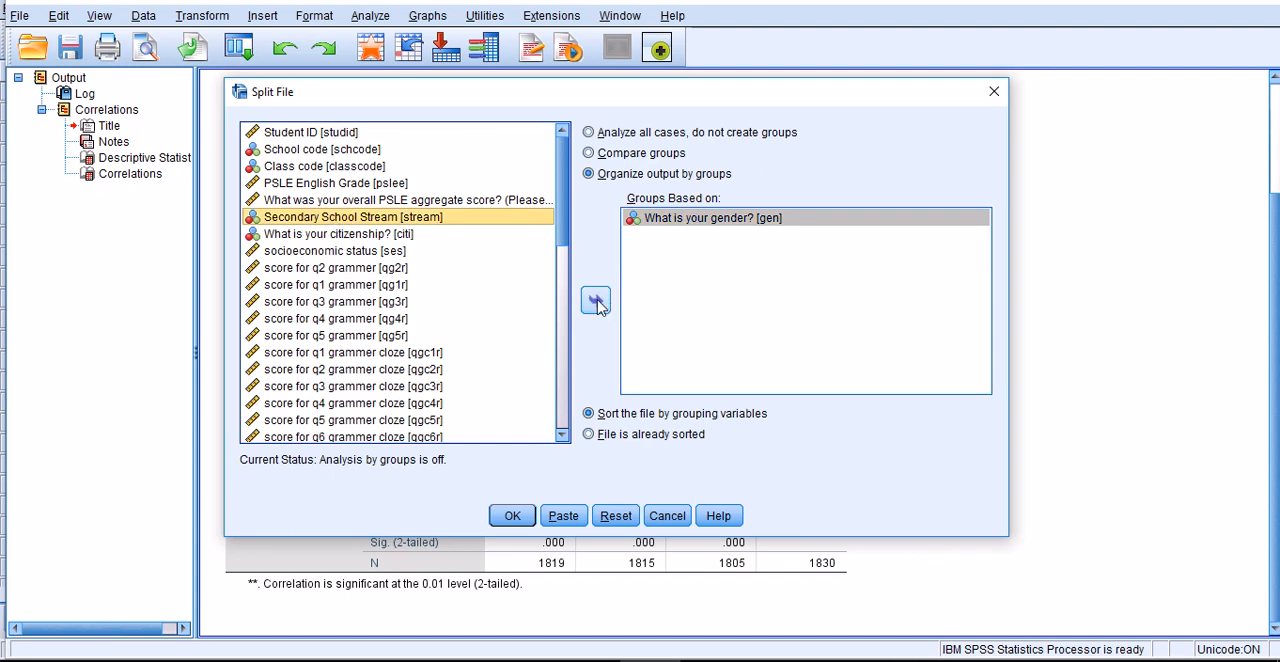
pyautogui.click(596, 302)
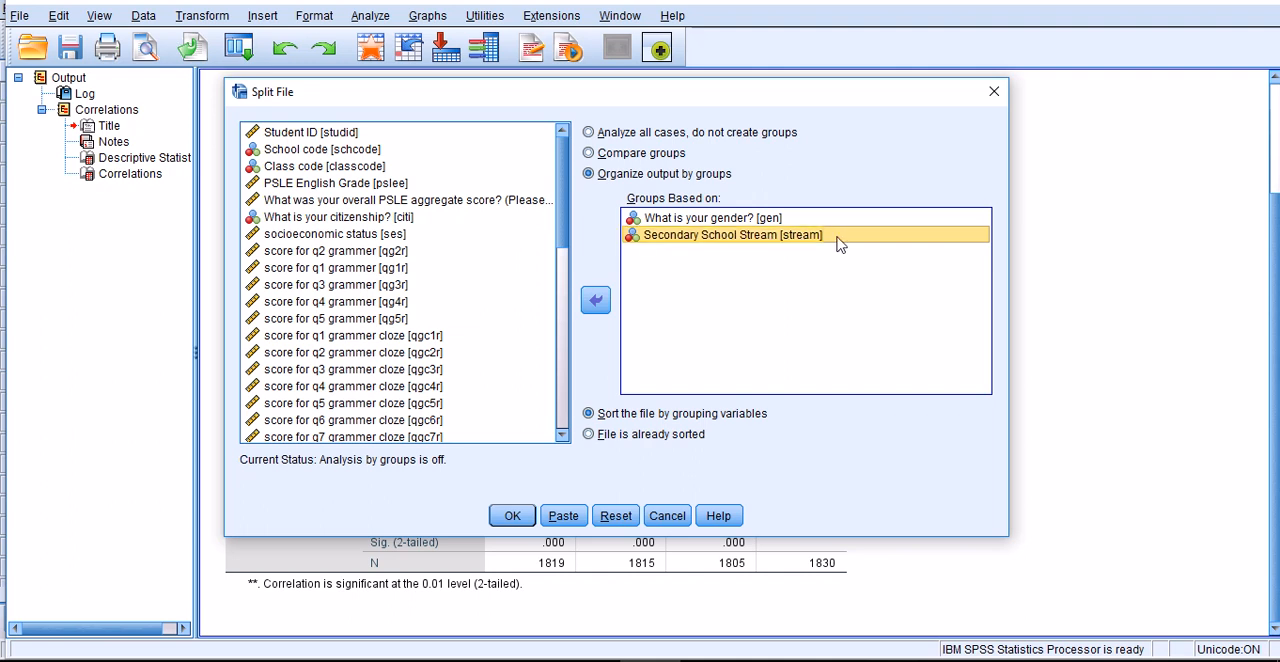
pyautogui.click(378, 219)
pyautogui.click(595, 302)
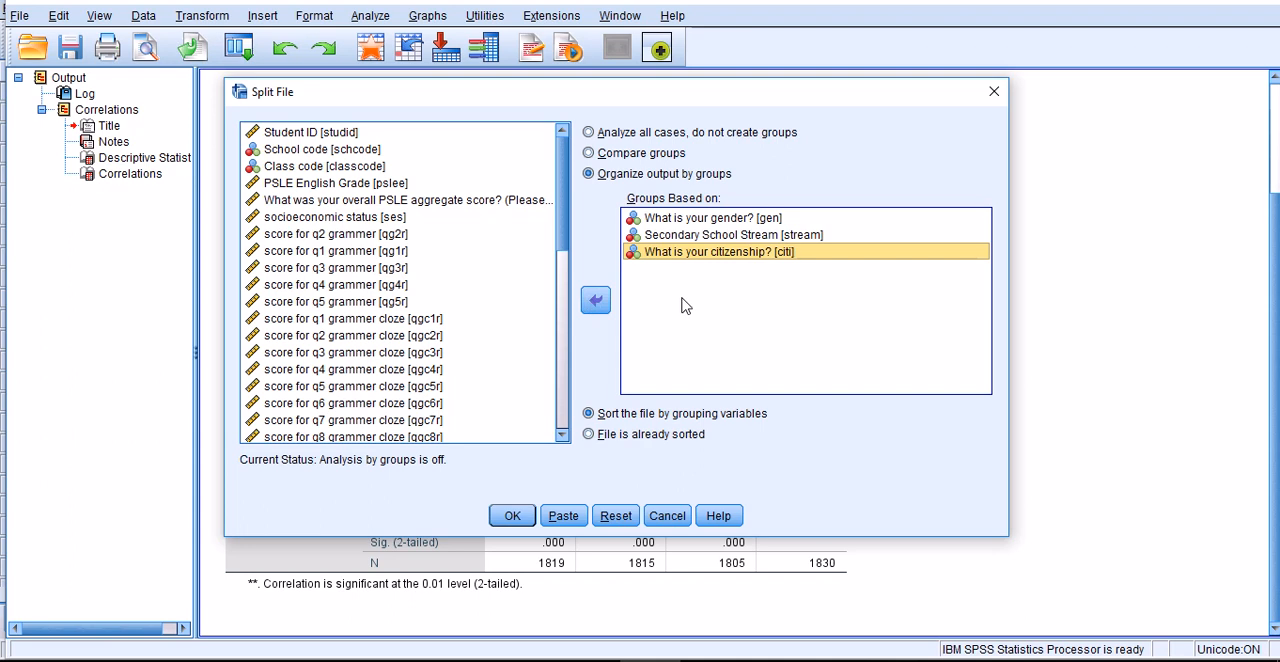
pyautogui.click(695, 223)
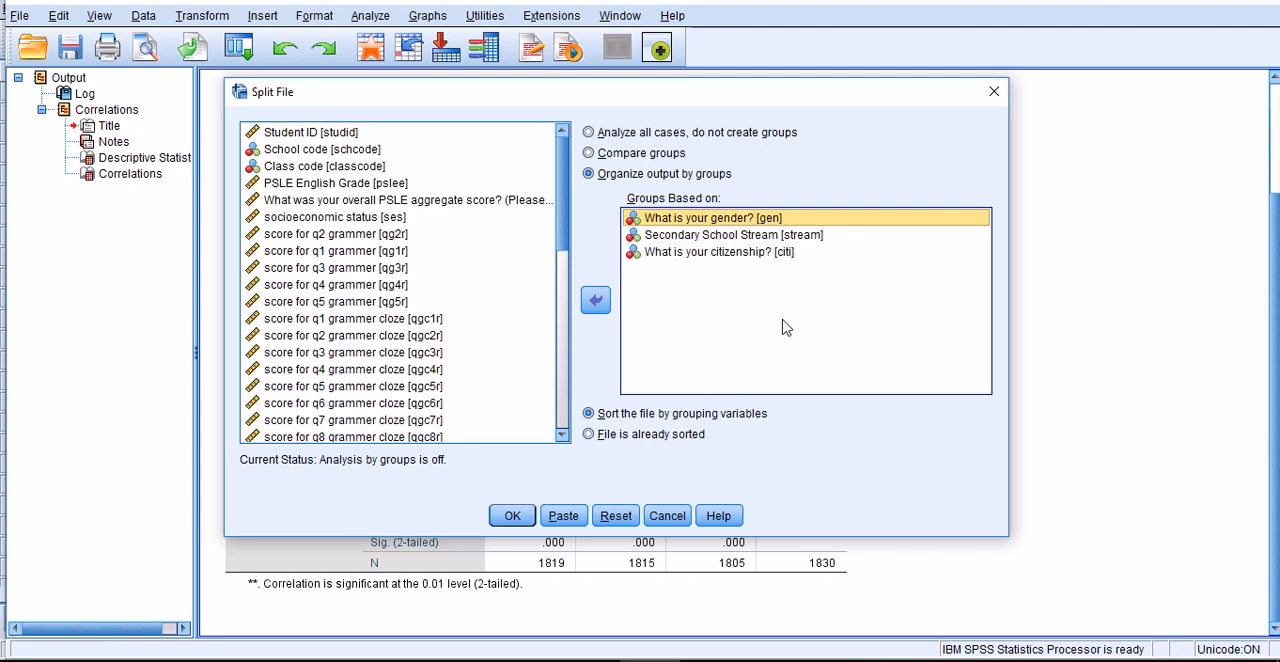
pyautogui.click(510, 516)
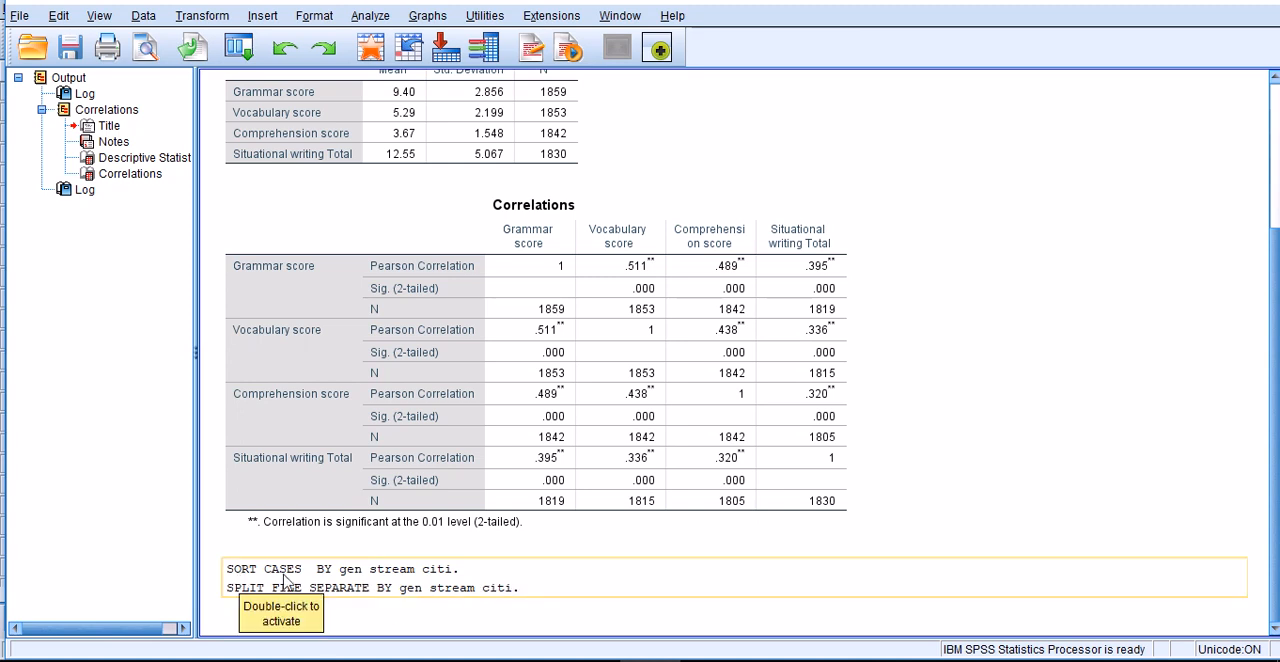
# - Rerun the two-tailed Pearson bivariate correlations of grammar, vocab, compre and swtotal on the split file
pyautogui.click(366, 16)
pyautogui.moveTo(523, 211)
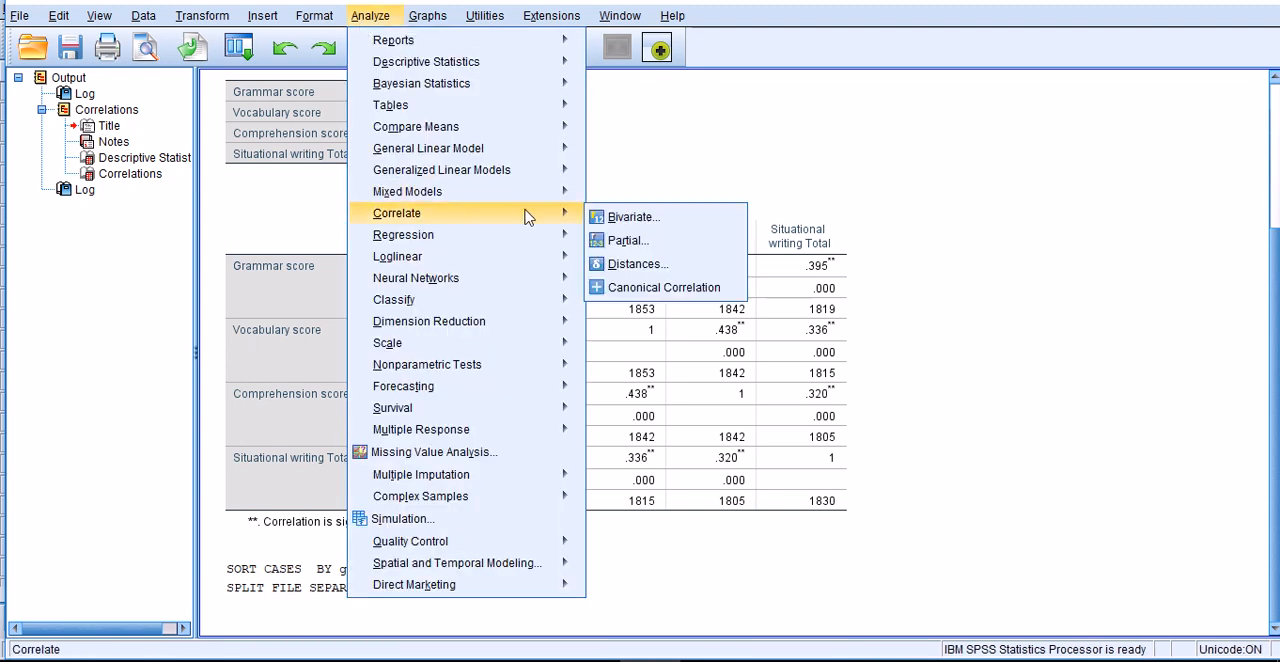
pyautogui.click(630, 217)
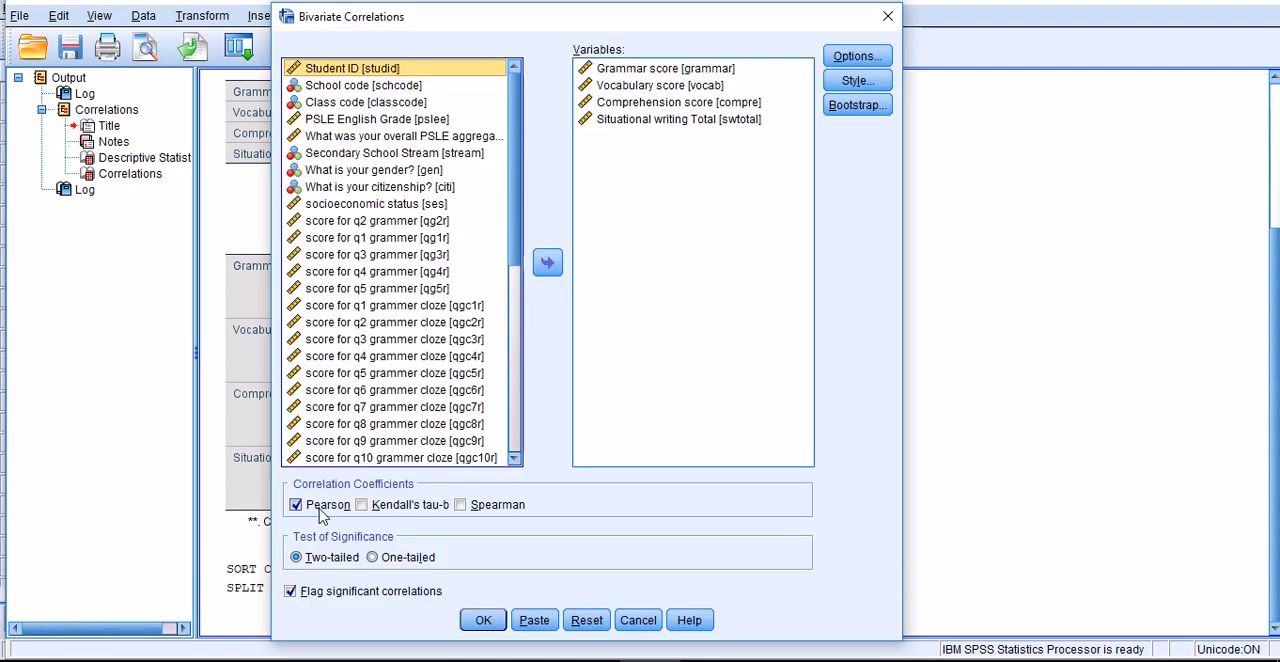
pyautogui.click(481, 621)
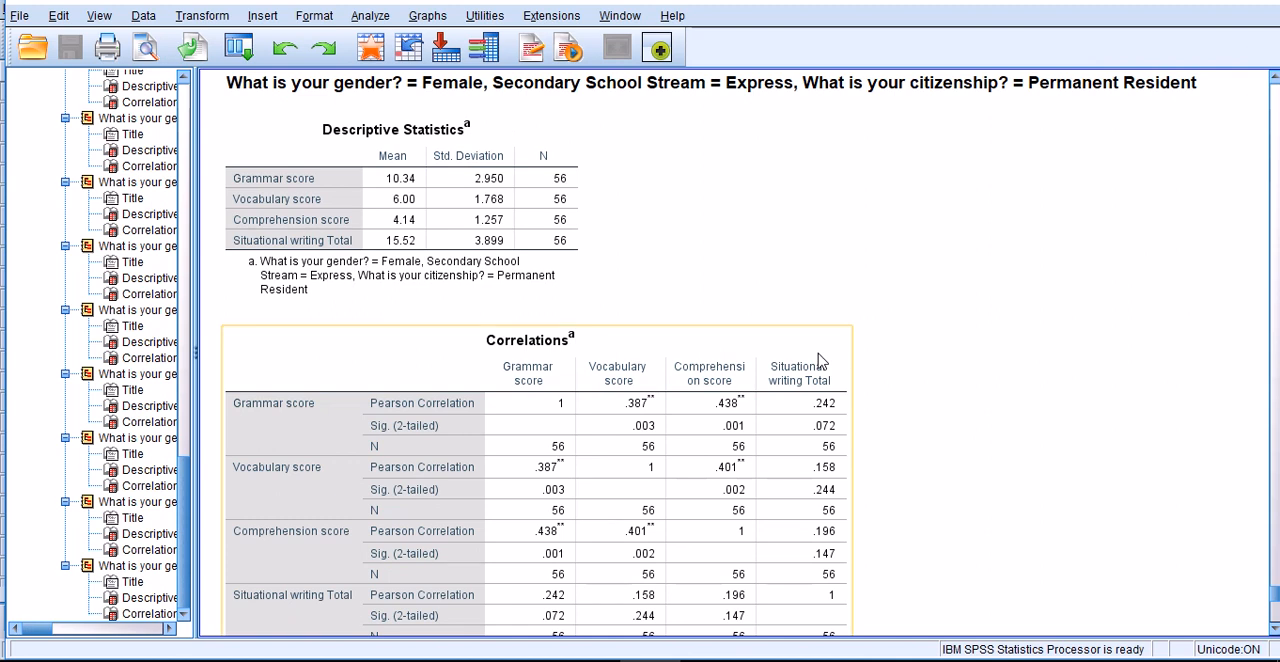
# - Examine the descriptive statistics and correlations for the female Express-stream groups of Singaporeans and permanent residents
pyautogui.scroll(3, 871, 325)
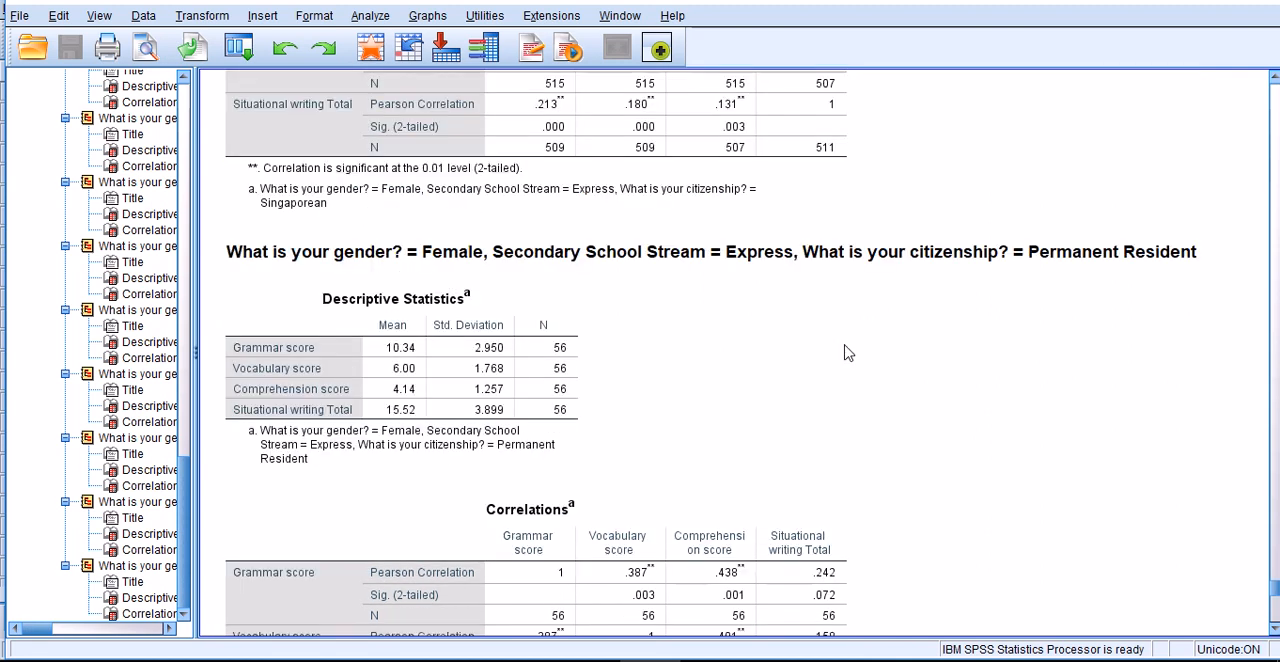
pyautogui.scroll(4, 845, 347)
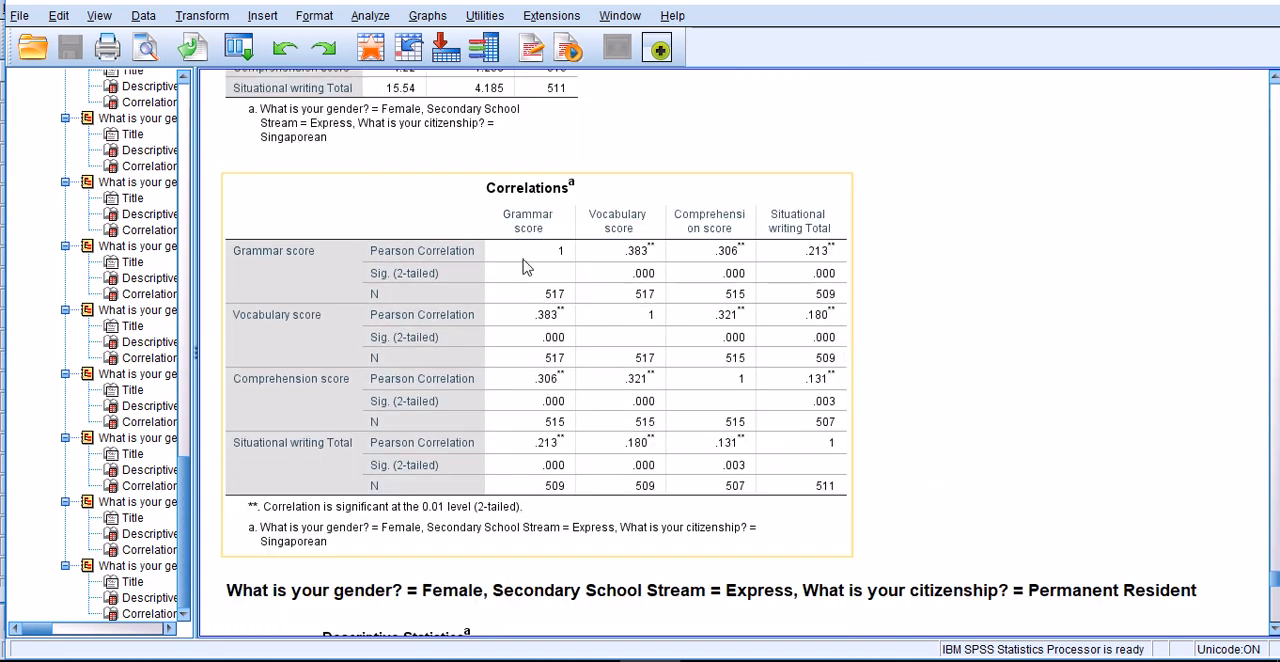
pyautogui.click(377, 265)
pyautogui.scroll(-4, 440, 275)
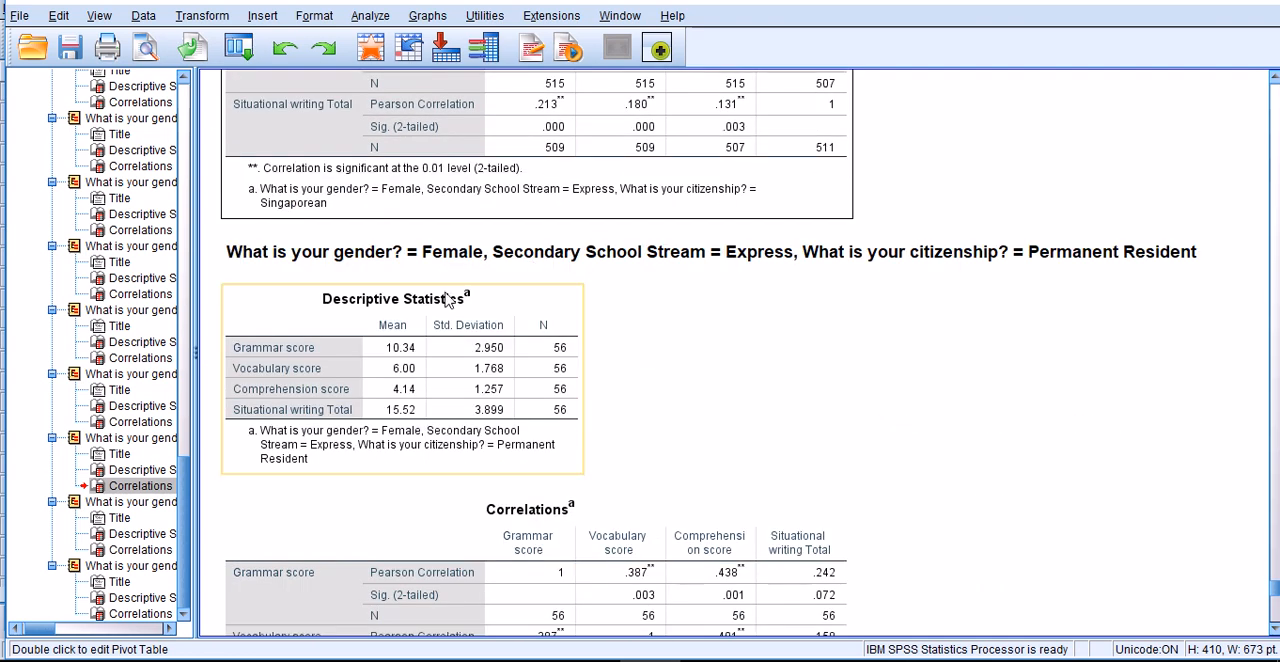
pyautogui.scroll(-1, 470, 282)
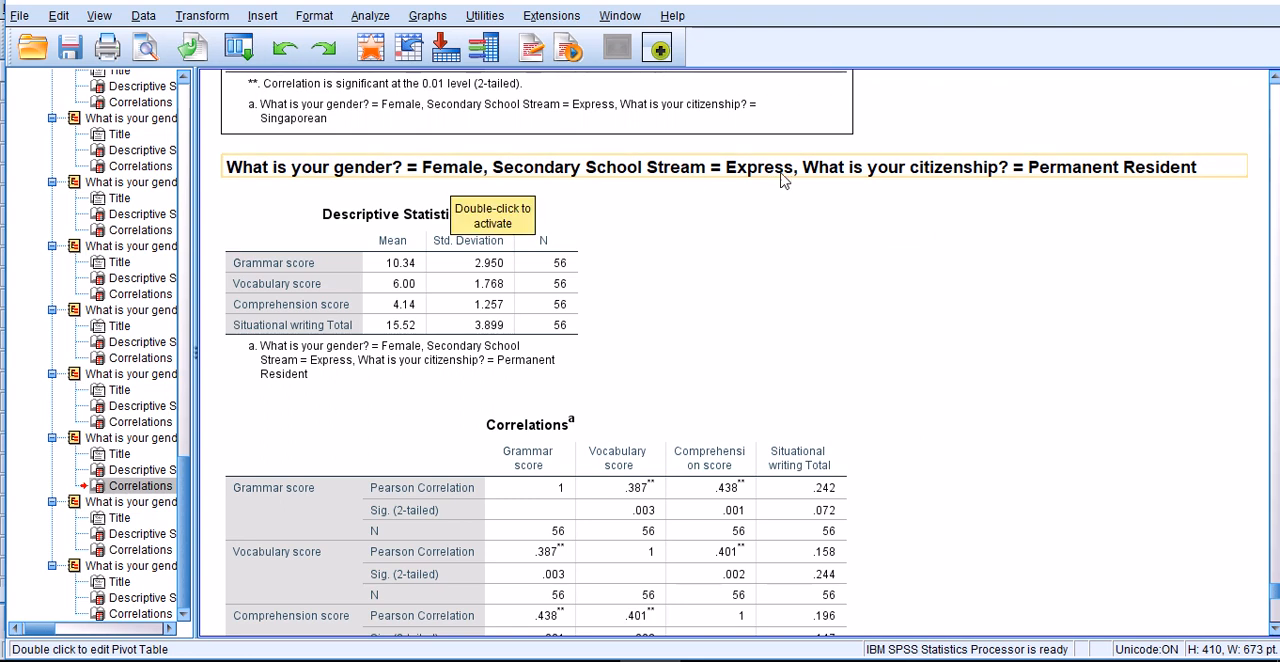
pyautogui.scroll(-6, 834, 245)
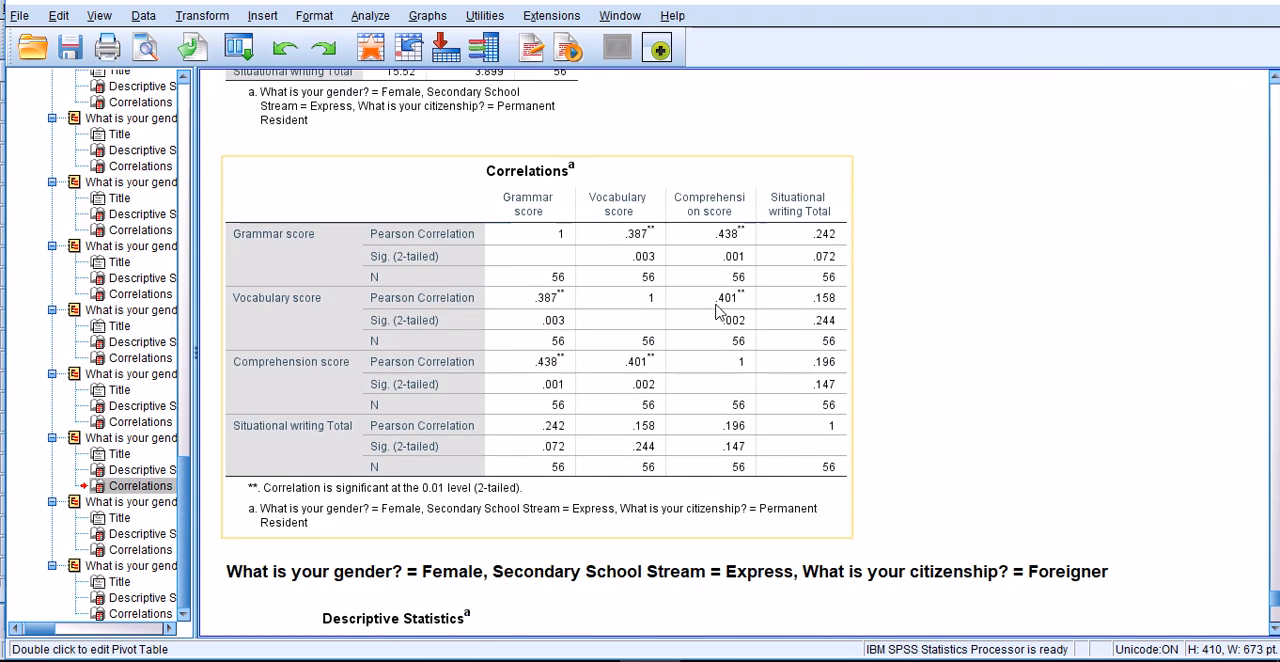
pyautogui.scroll(4, 551, 327)
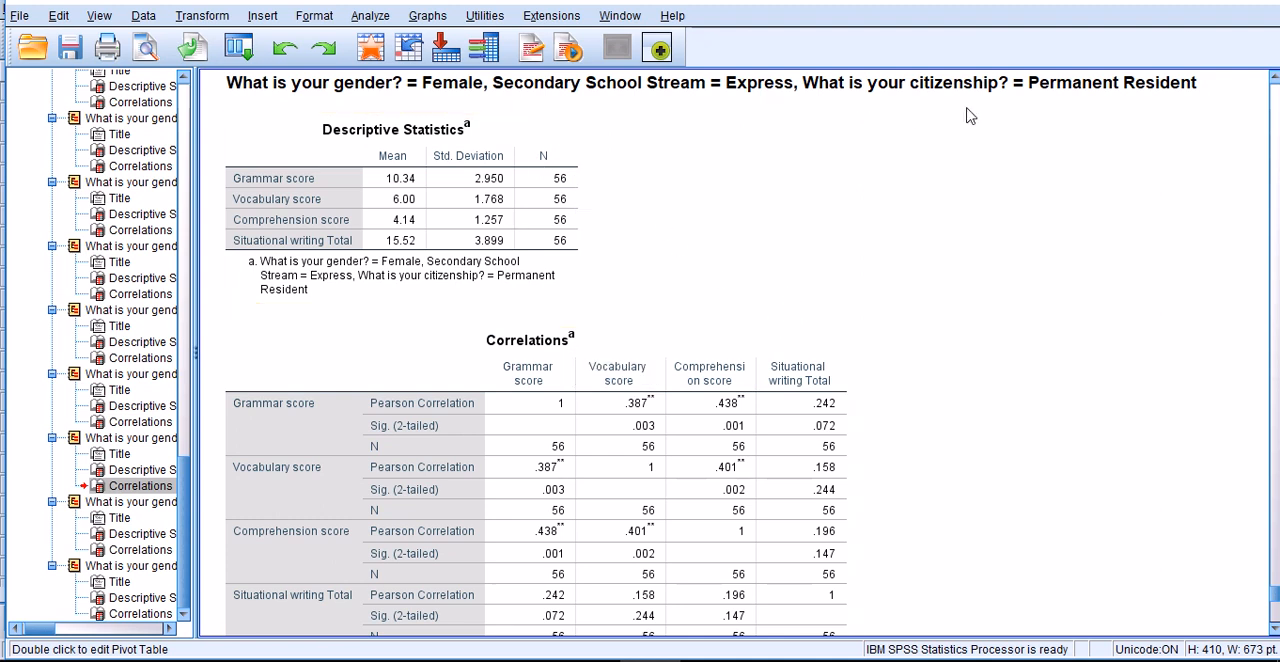
# - Examine the correlation matrix and descriptive statistics for female Express-stream permanent residents, dismissing the Dropbox notification
pyautogui.scroll(-8, 966, 260)
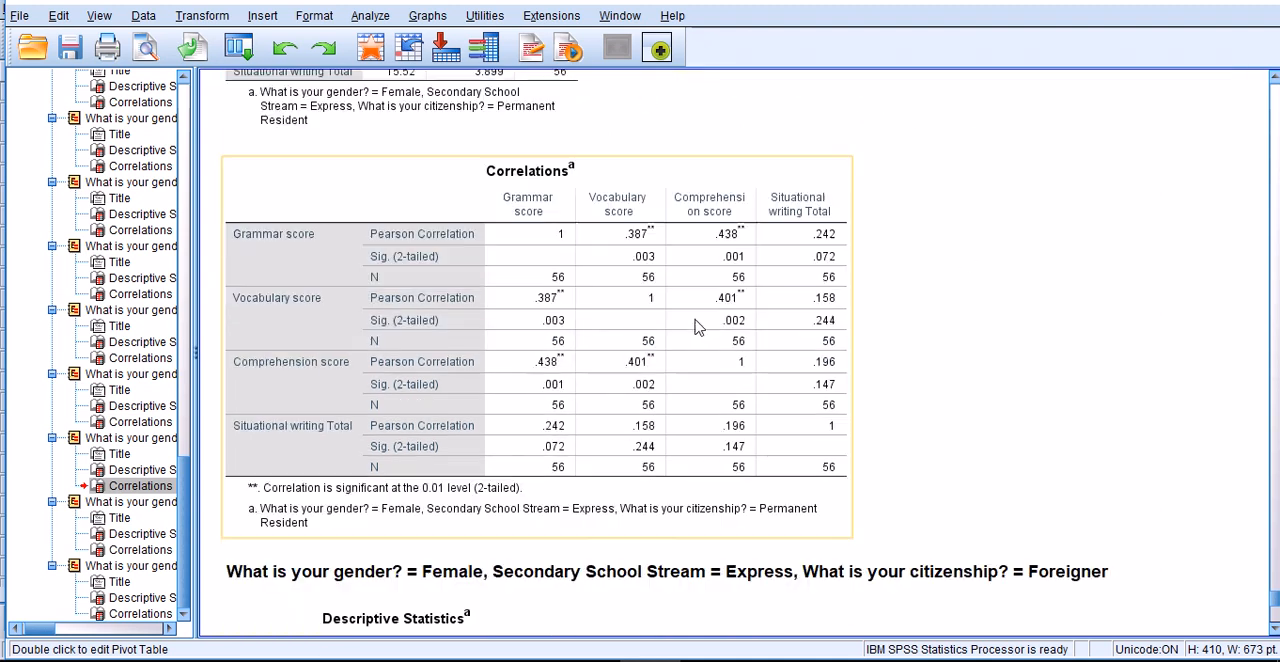
pyautogui.scroll(10, 617, 328)
pyautogui.scroll(-2, 552, 220)
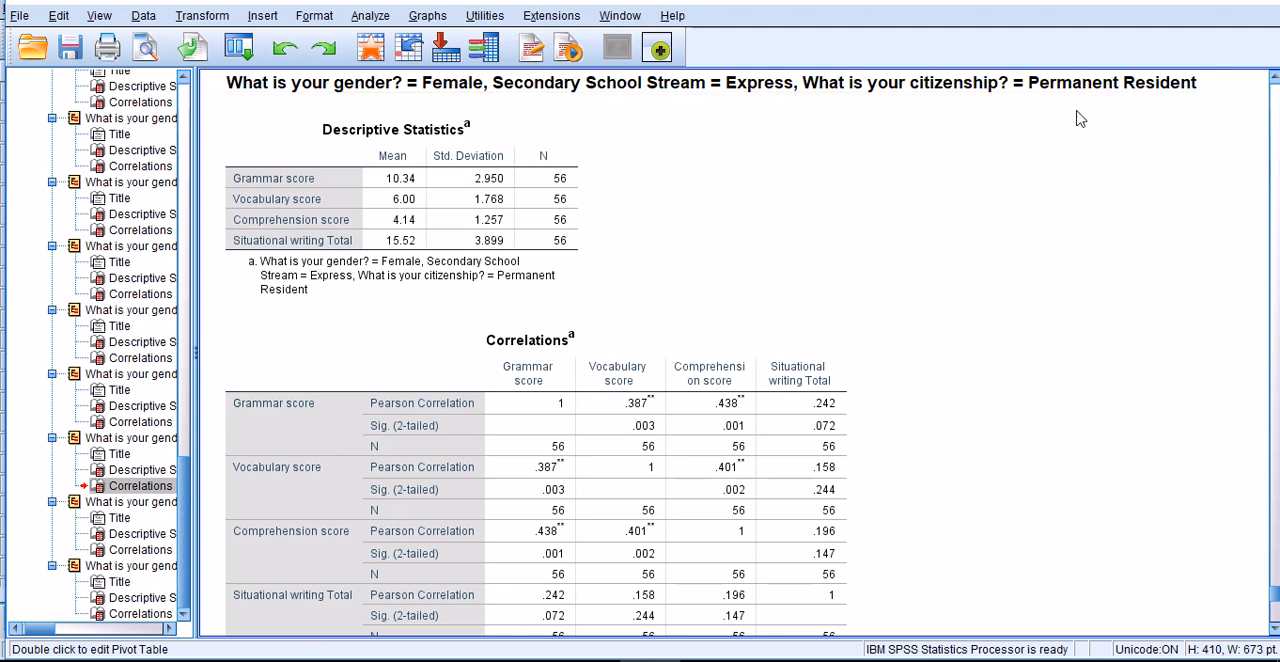
pyautogui.scroll(-2, 1063, 138)
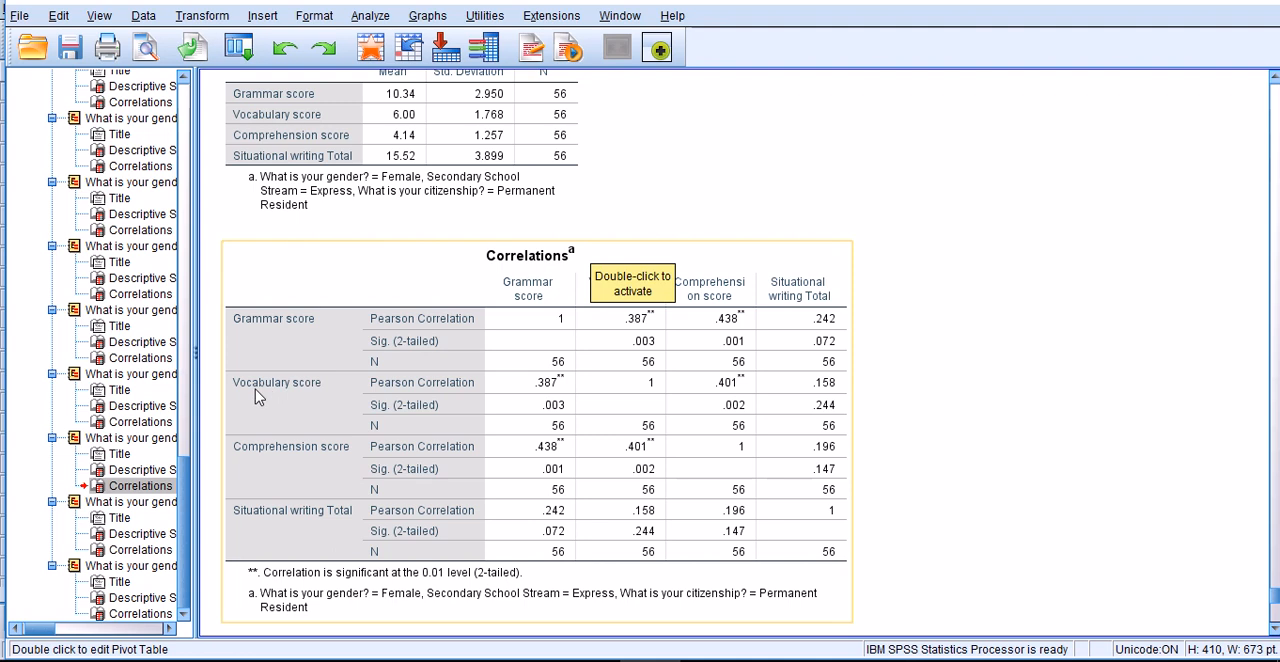
pyautogui.scroll(2, 317, 394)
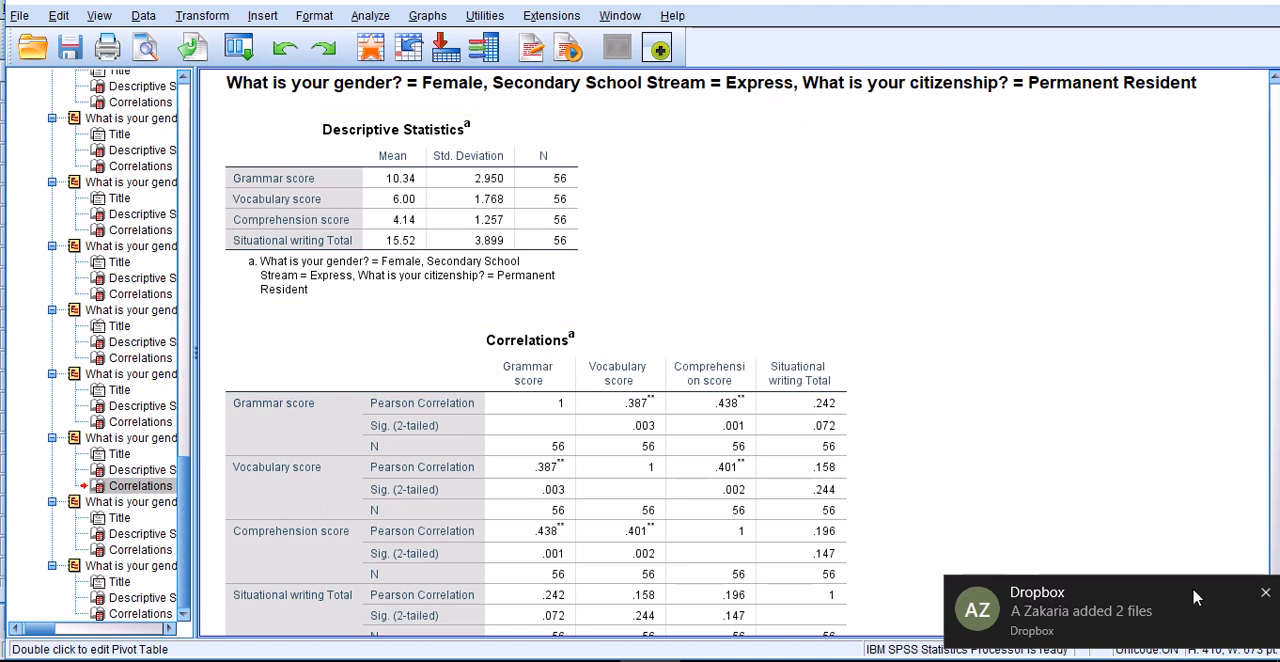
pyautogui.click(1265, 593)
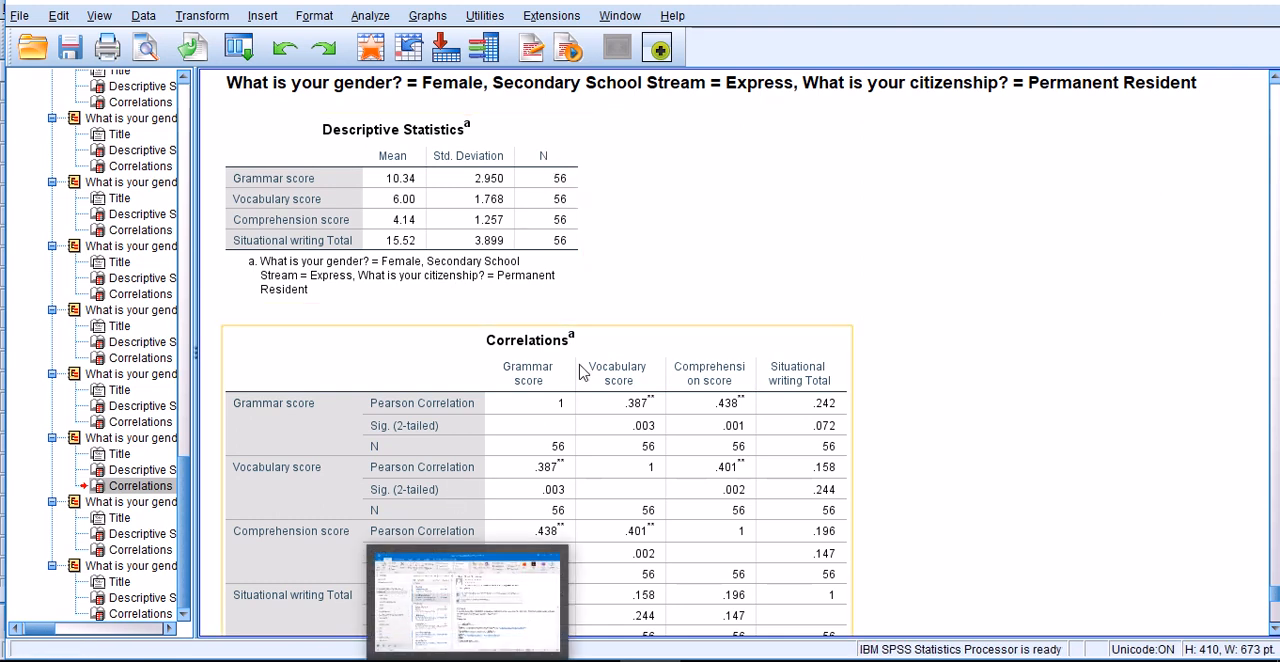
pyautogui.scroll(-3, 530, 396)
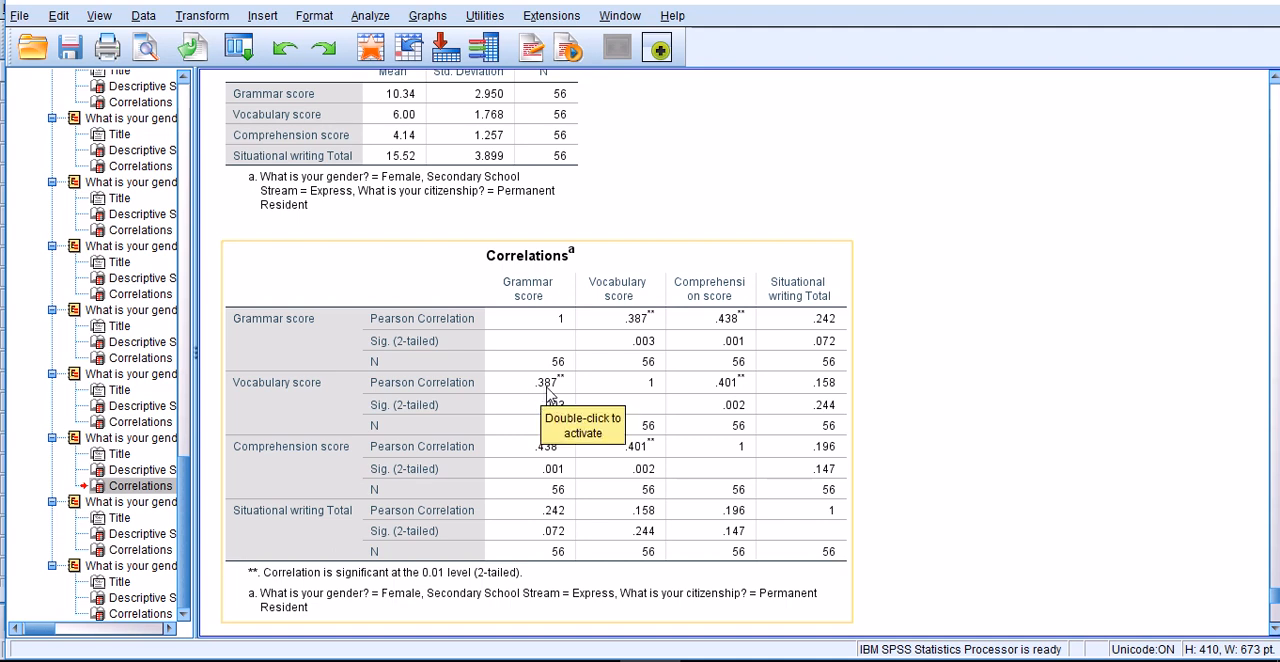
# - Return to the unsplit whole-sample output and examine its descriptive statistics and the correlations among the four language scores
pyautogui.scroll(12, 555, 393)
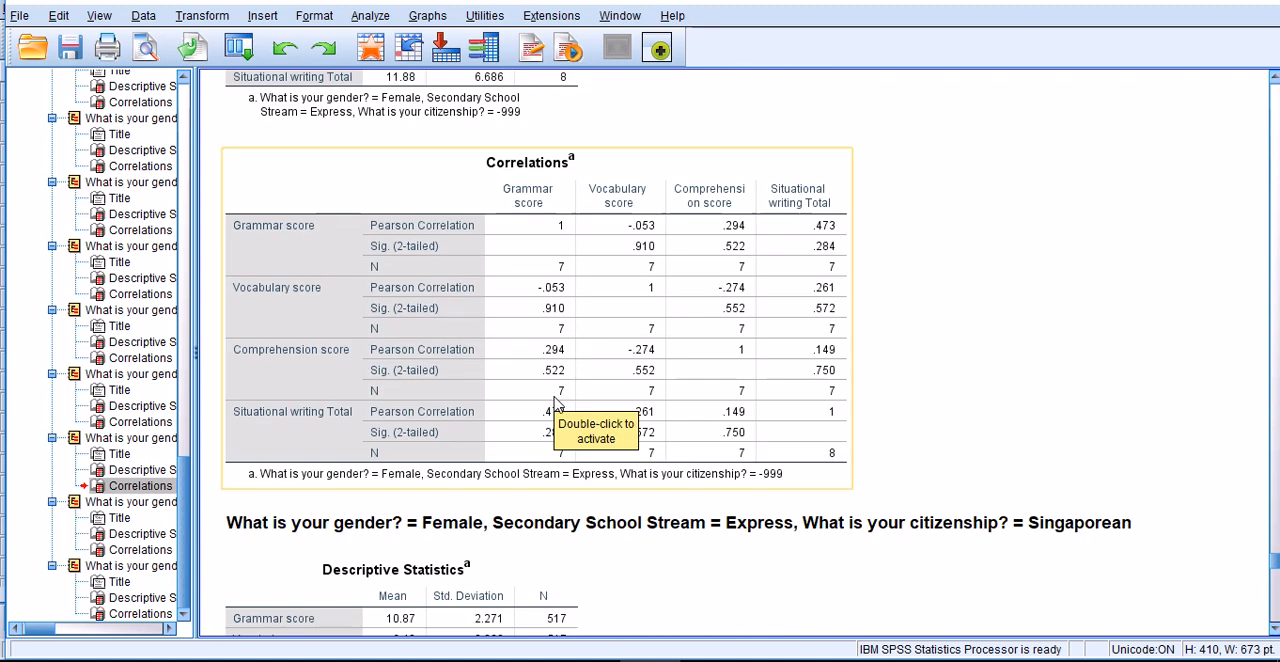
pyautogui.scroll(8, 566, 421)
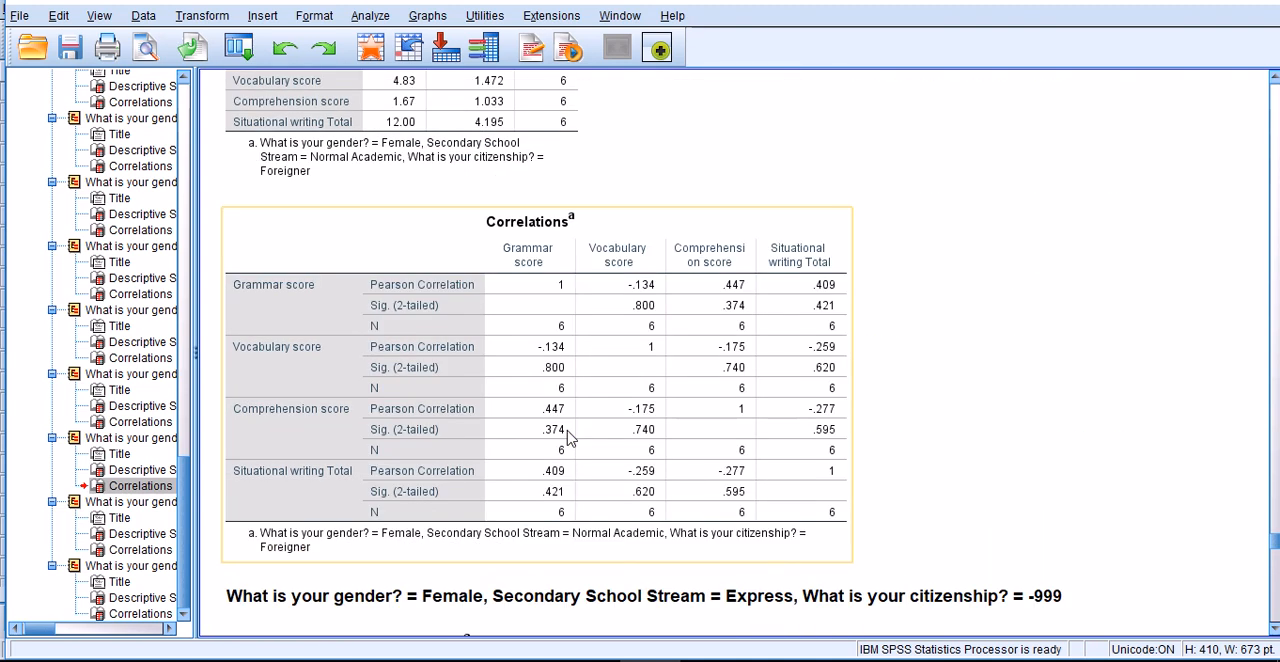
pyautogui.scroll(10, 568, 437)
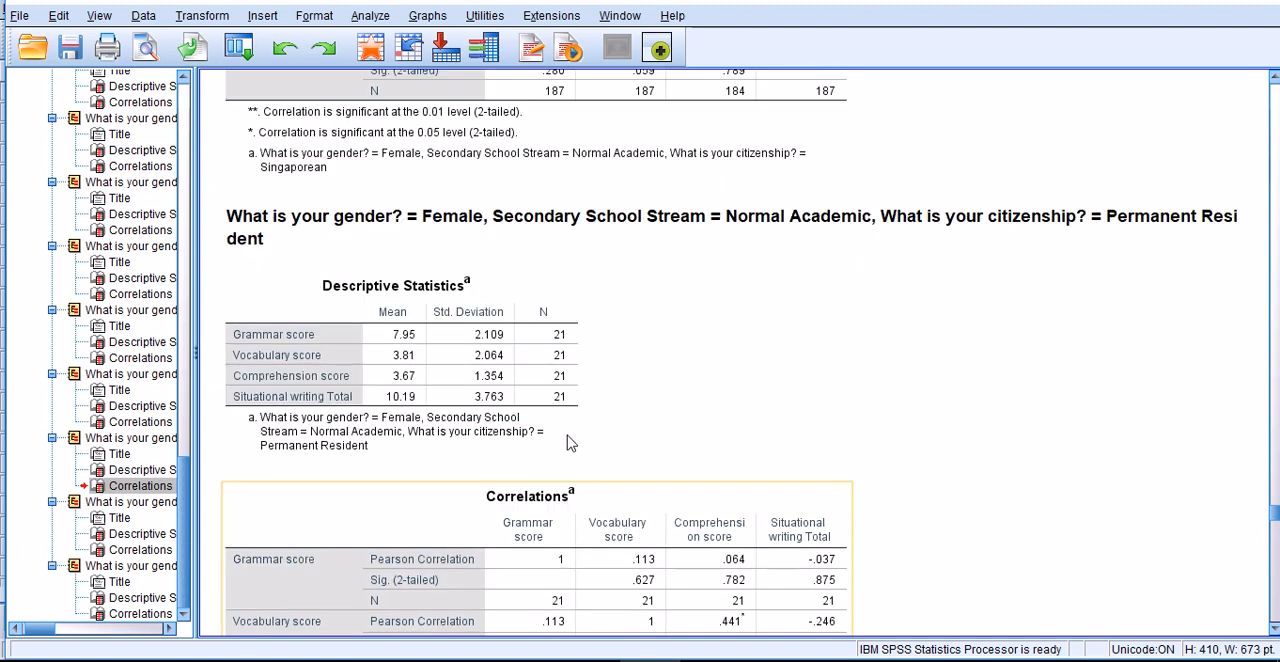
pyautogui.scroll(-3, 568, 443)
pyautogui.scroll(10, 568, 443)
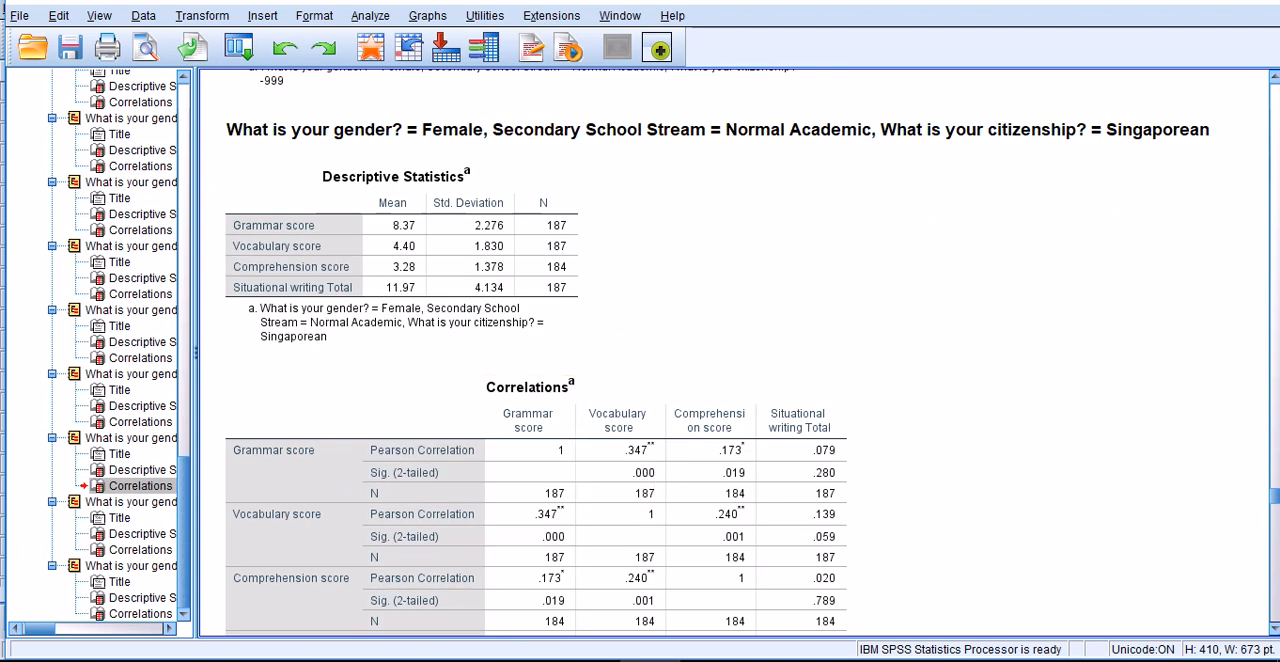
pyautogui.moveTo(1274, 507); pyautogui.dragTo(1274, 124)
pyautogui.scroll(2, 915, 345)
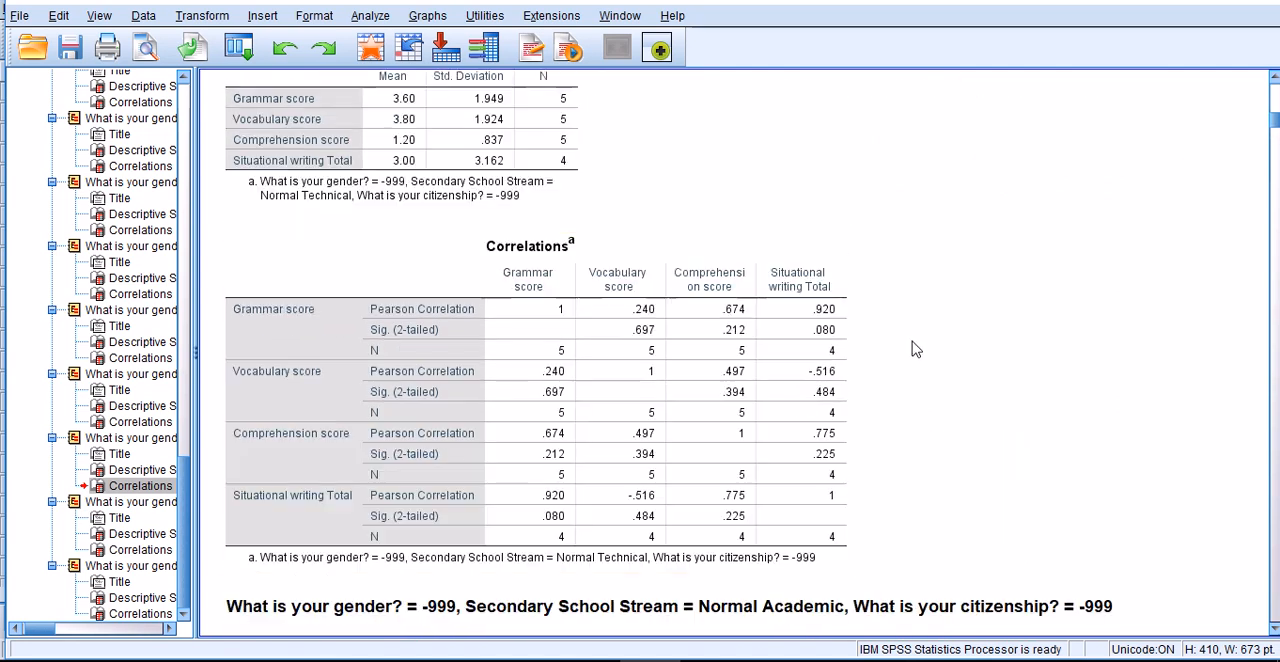
pyautogui.scroll(5, 701, 463)
pyautogui.scroll(5, 705, 466)
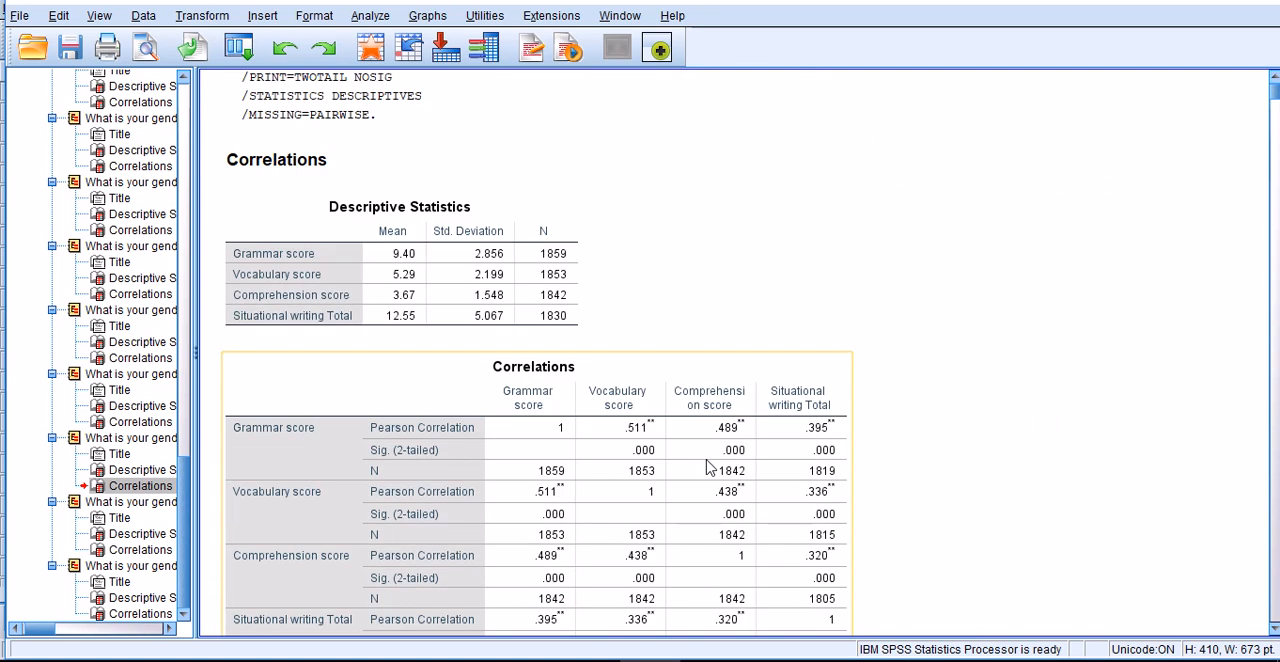
pyautogui.scroll(-3, 650, 420)
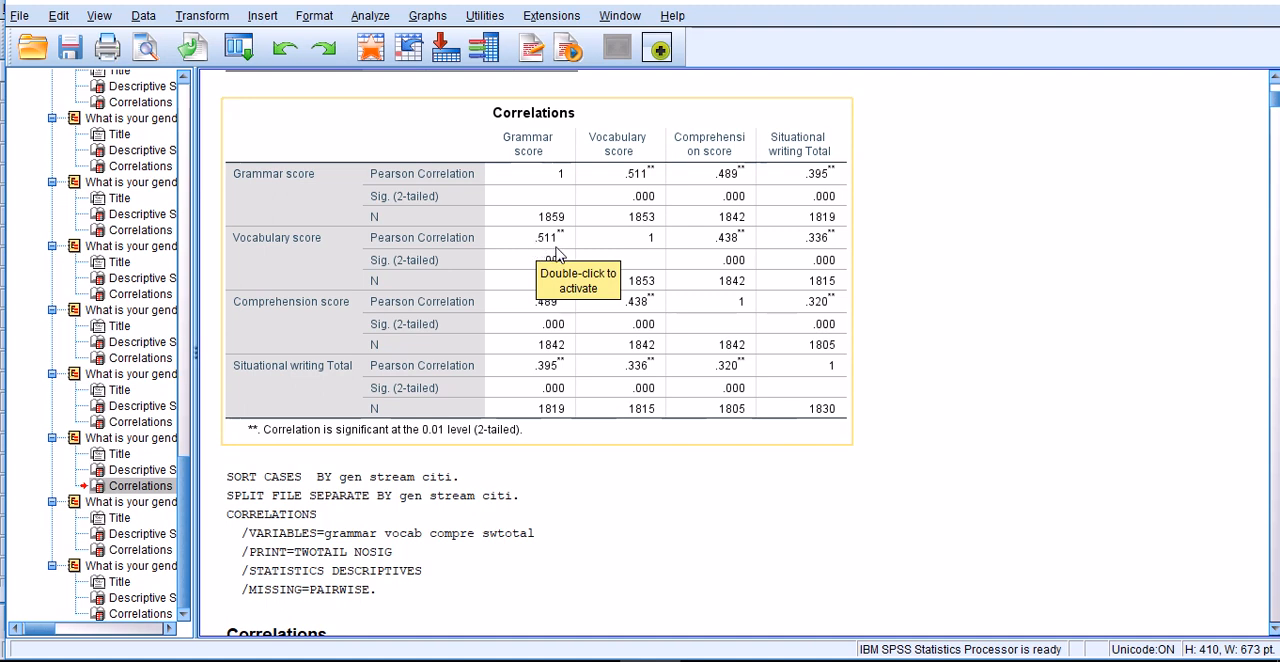
pyautogui.scroll(1, 560, 255)
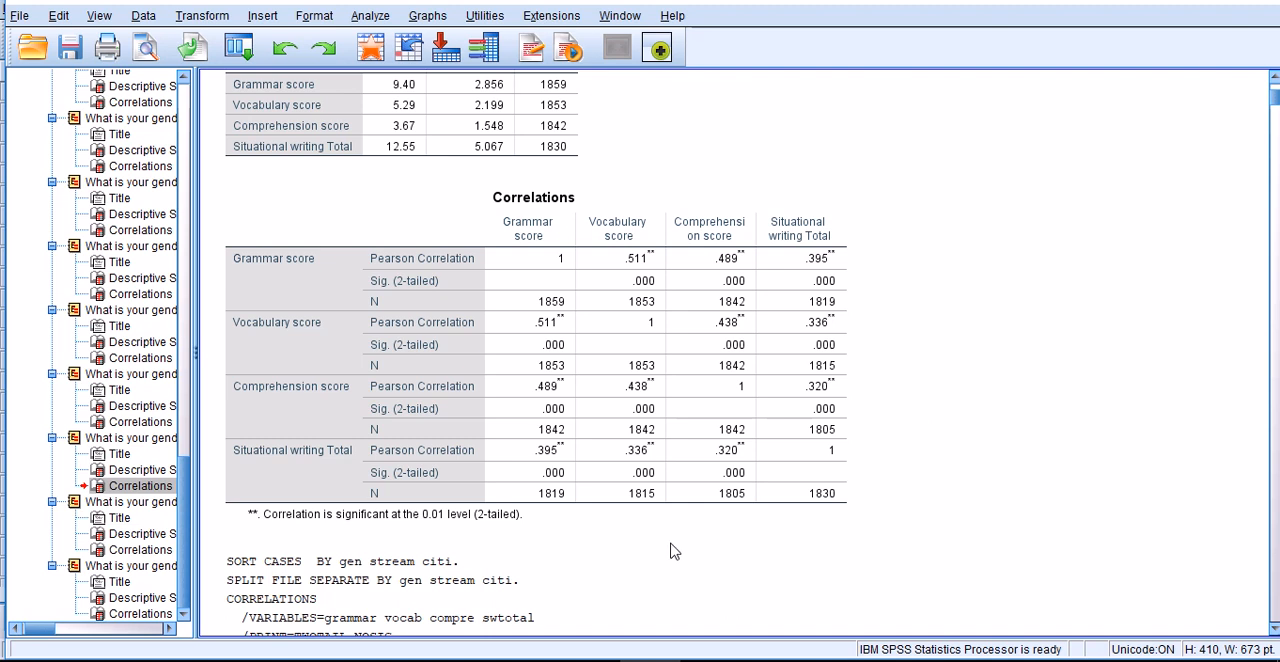
pyautogui.click(517, 336)
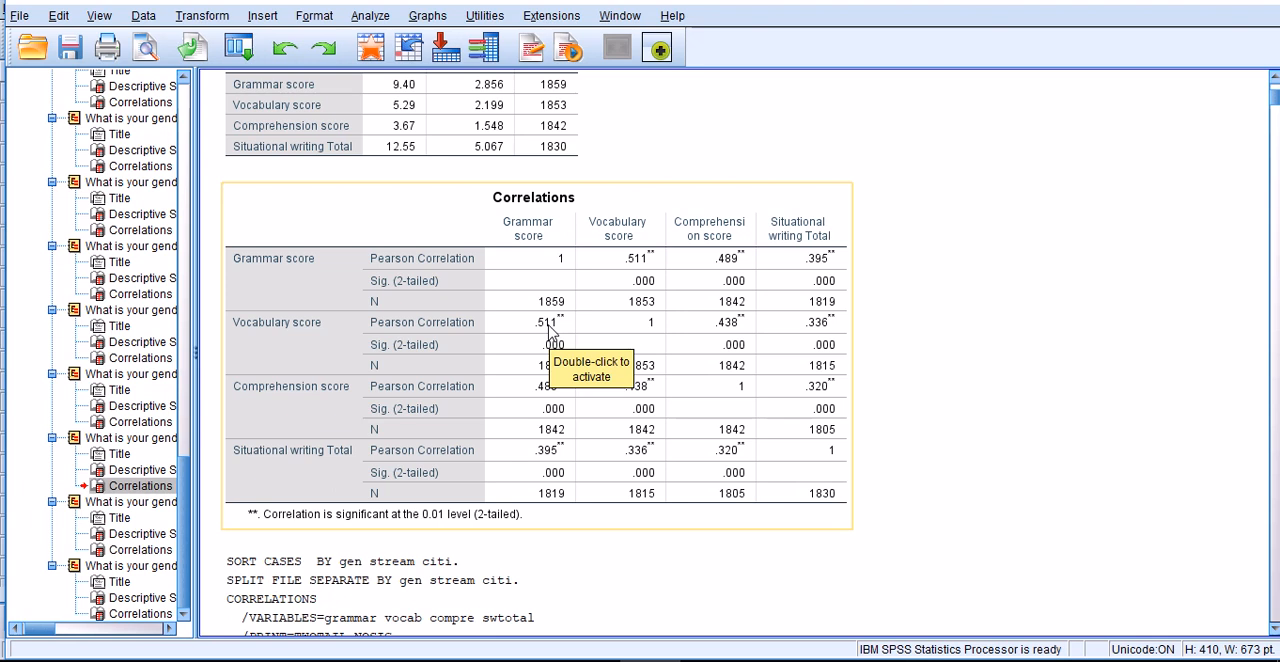
pyautogui.scroll(2, 548, 332)
pyautogui.click(570, 208)
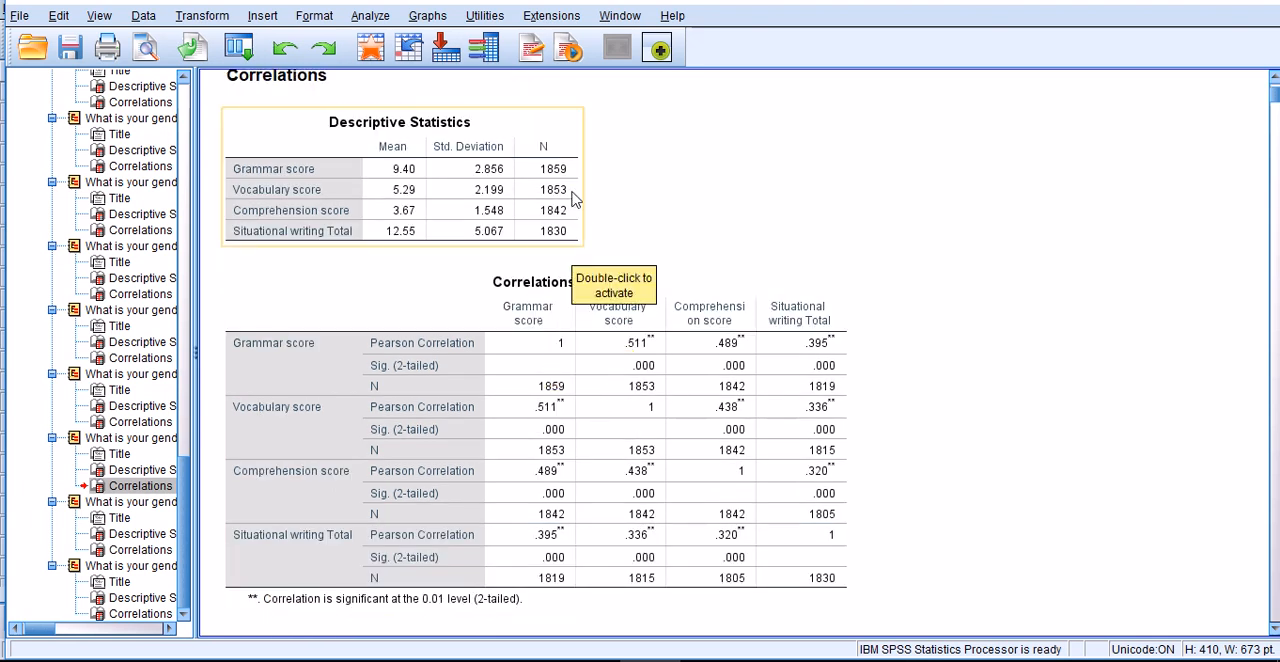
pyautogui.click(688, 268)
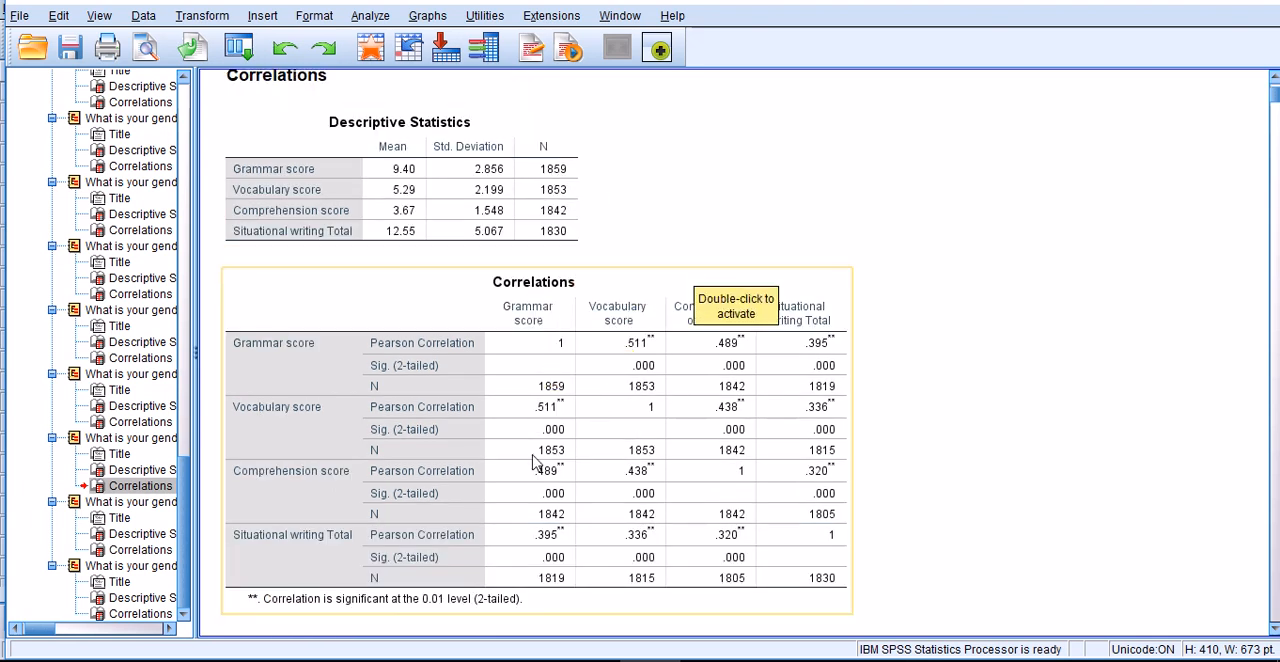
pyautogui.scroll(-2, 540, 458)
pyautogui.click(550, 348)
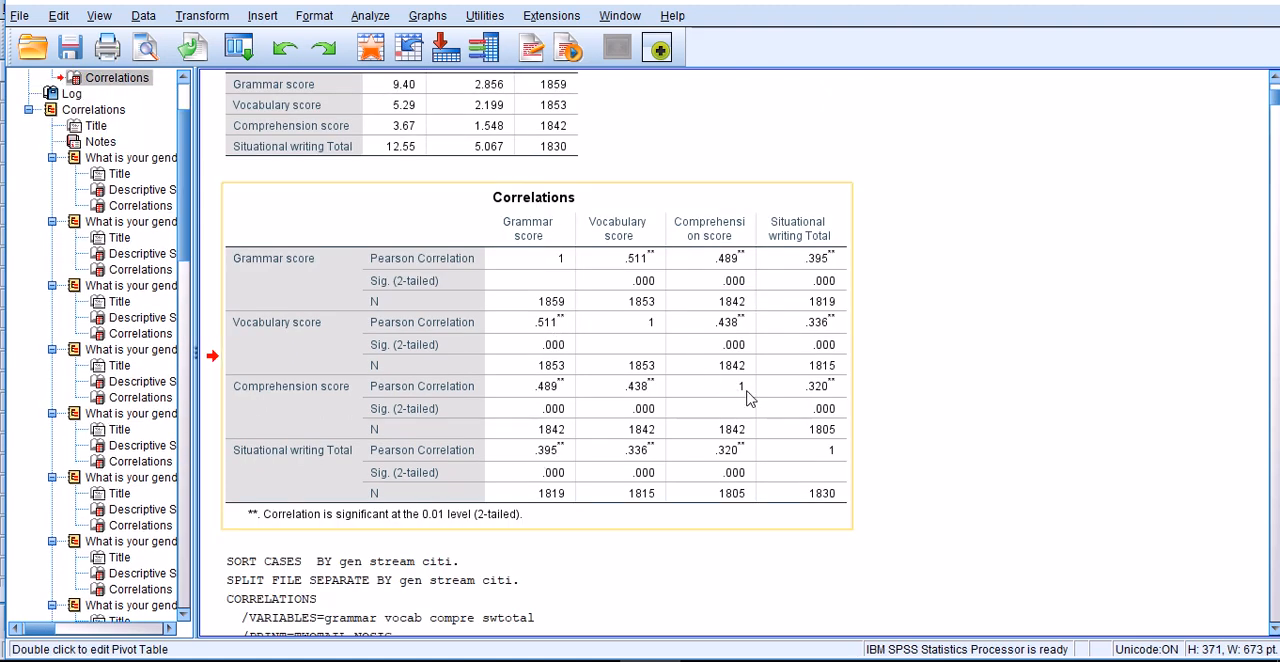
# - Remove stream and citizenship (citi) from the Split File grouping variables, leaving only gender (gen), and apply the split
pyautogui.scroll(-2, 750, 400)
pyautogui.scroll(-10, 850, 505)
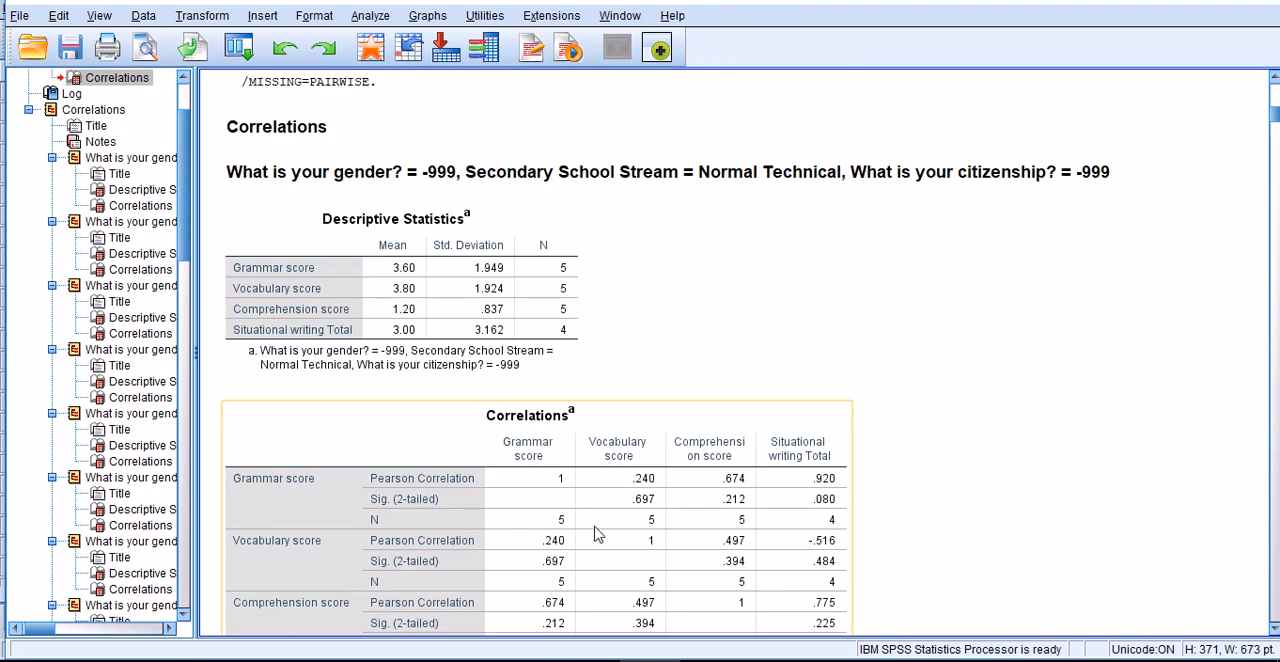
pyautogui.click(141, 18)
pyautogui.click(177, 509)
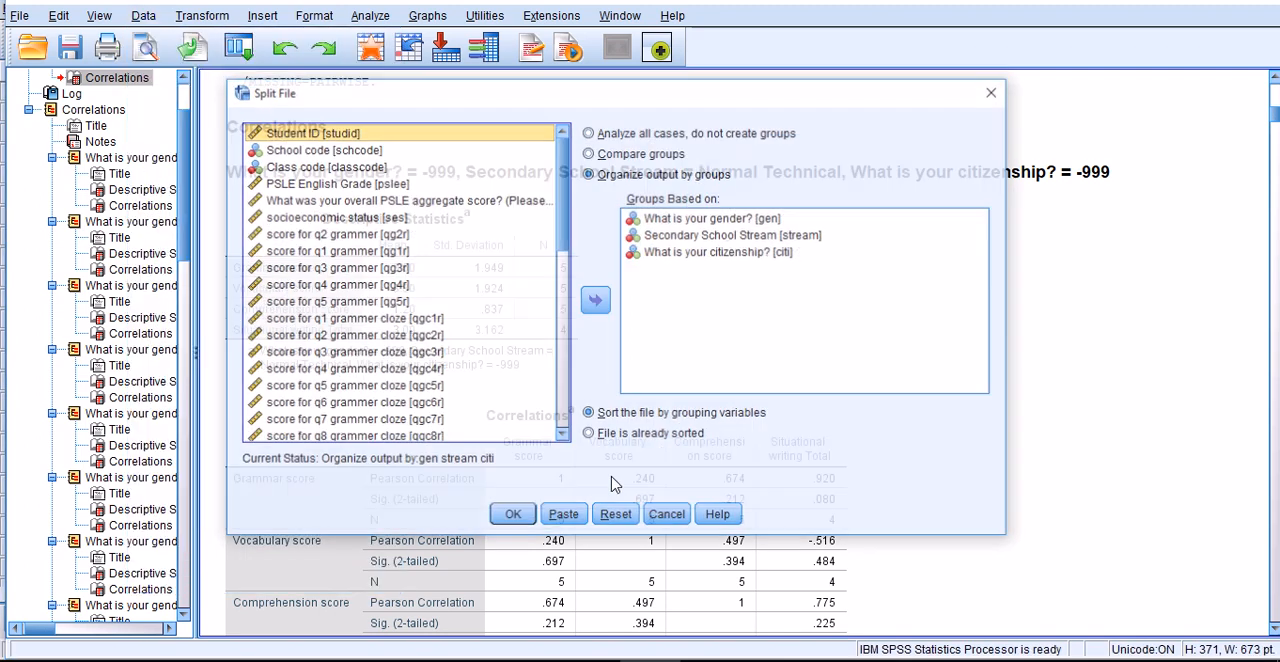
pyautogui.click(698, 236)
pyautogui.click(595, 300)
pyautogui.click(680, 238)
pyautogui.click(595, 300)
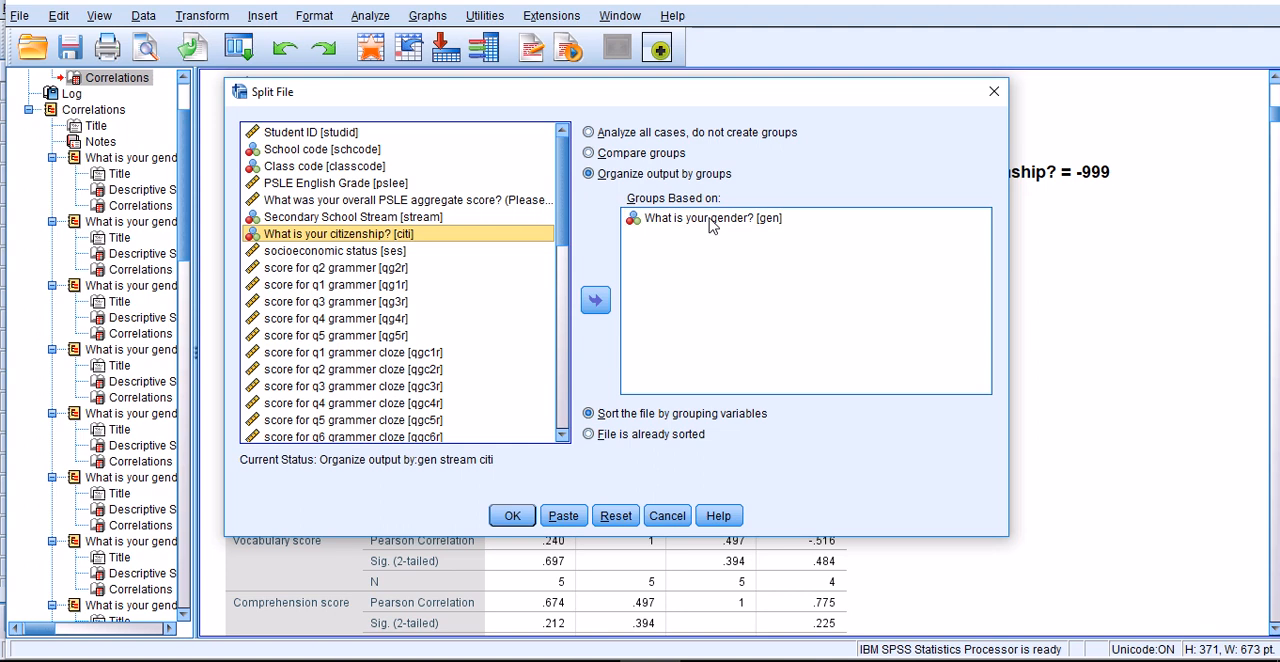
pyautogui.click(512, 518)
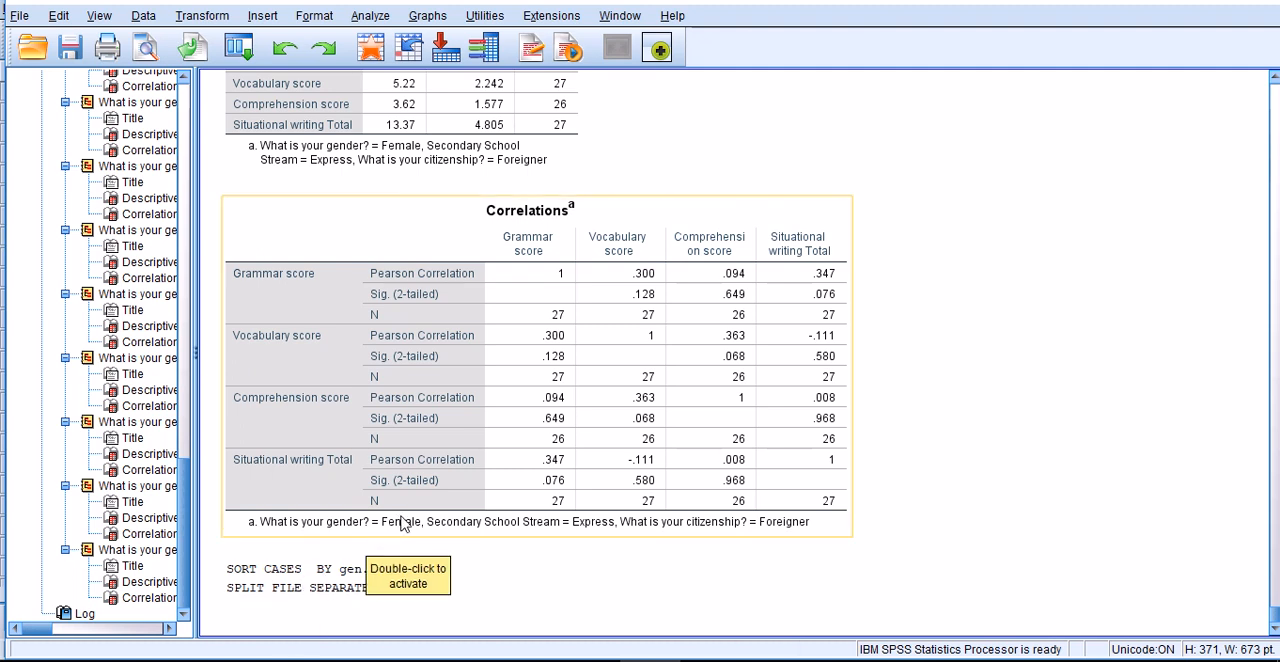
# - Rerun the two-tailed Pearson bivariate correlations of grammar, vocab, compre and swtotal with the file split by gender only
pyautogui.click(369, 16)
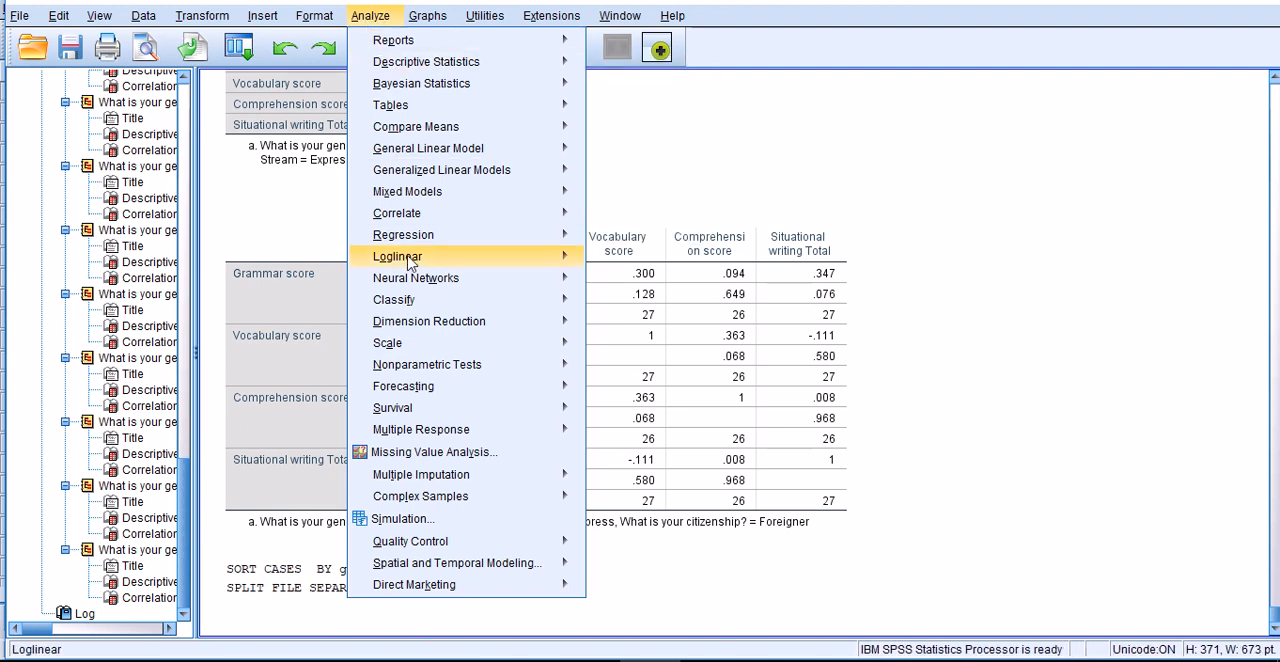
pyautogui.moveTo(409, 306)
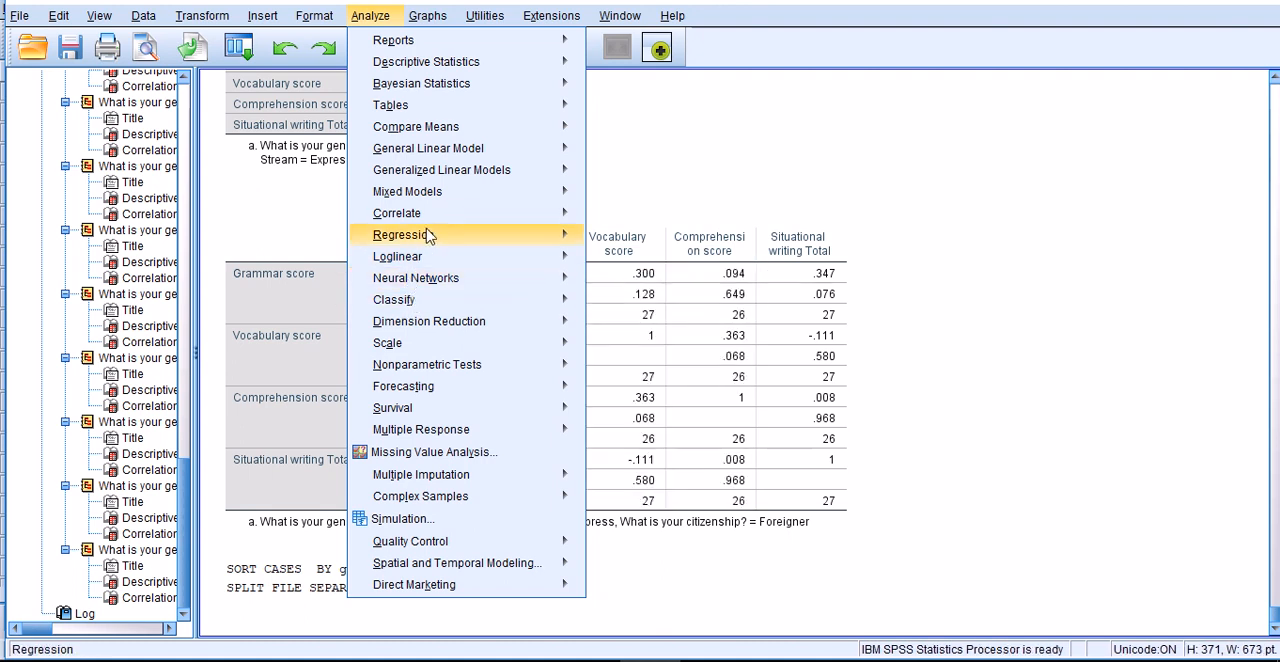
pyautogui.moveTo(430, 213)
pyautogui.click(625, 218)
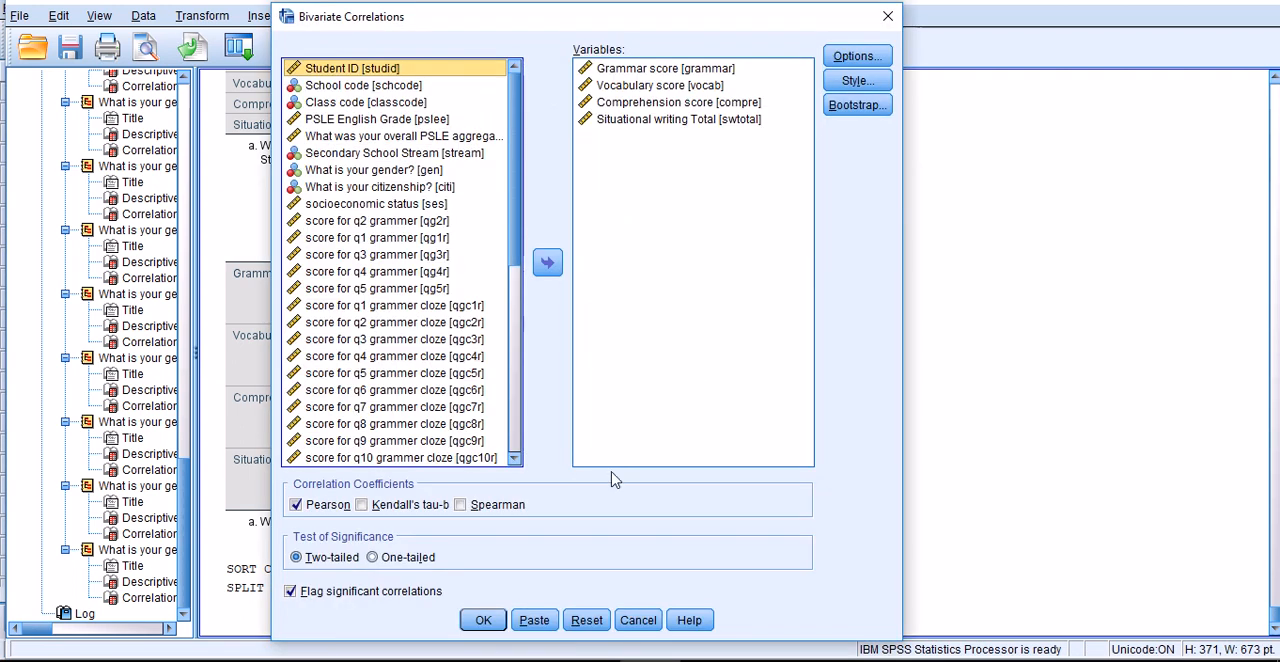
pyautogui.click(479, 625)
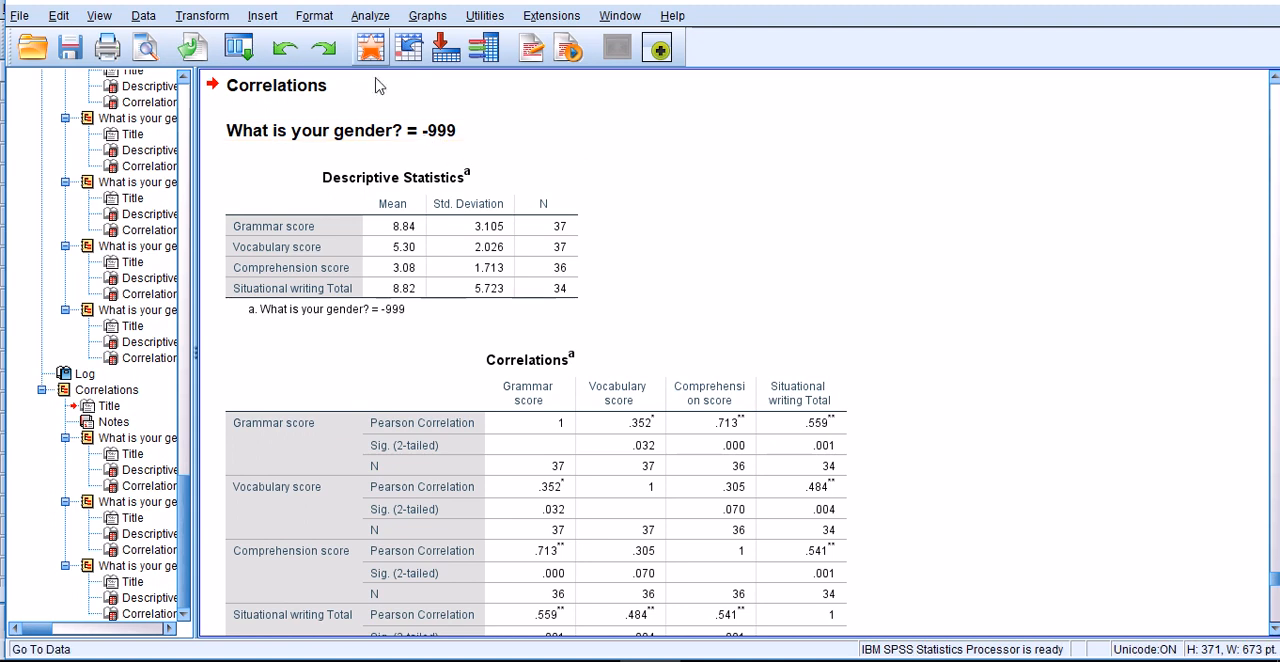
# - Examine the male group's descriptive statistics and its correlations among grammar, vocabulary, comprehension and situational writing scores
pyautogui.scroll(-3, 423, 214)
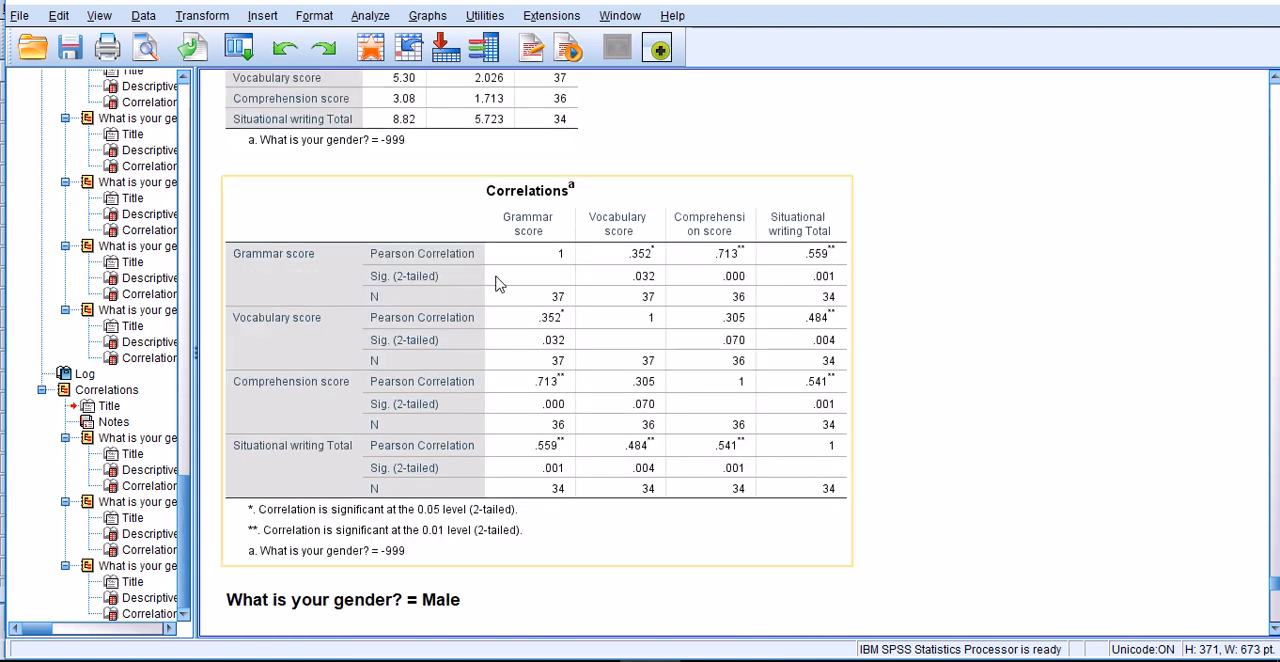
pyautogui.scroll(-6, 540, 295)
pyautogui.scroll(-2, 535, 222)
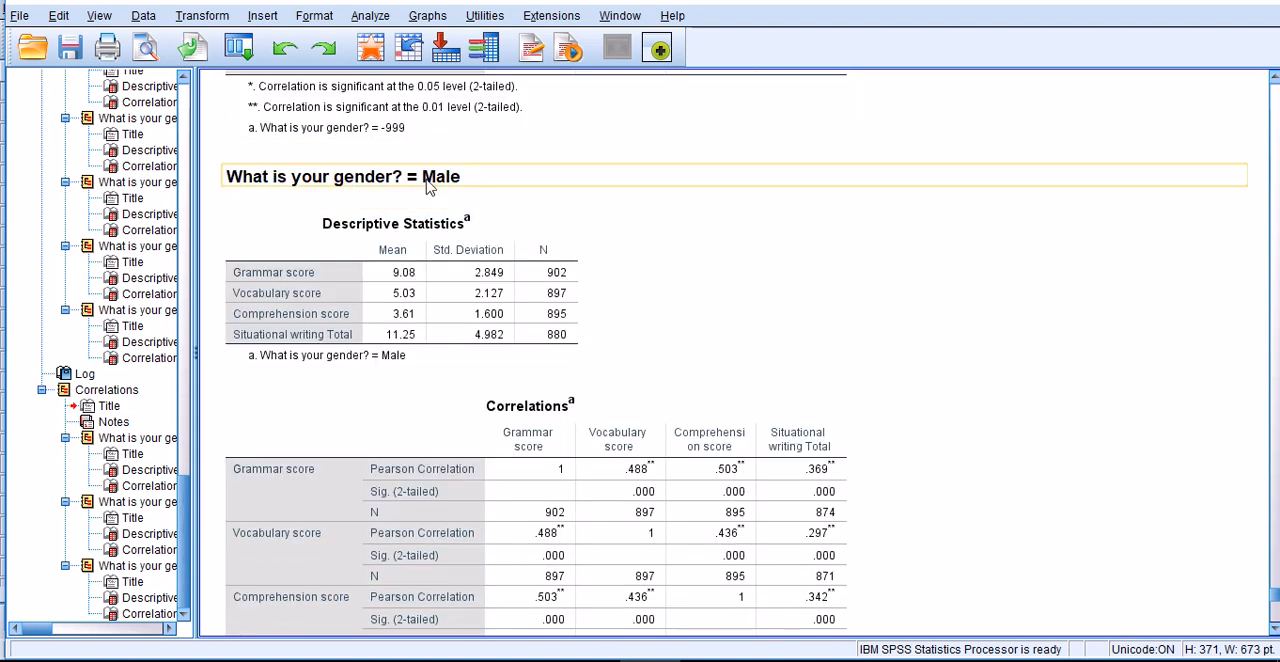
pyautogui.scroll(-3, 412, 316)
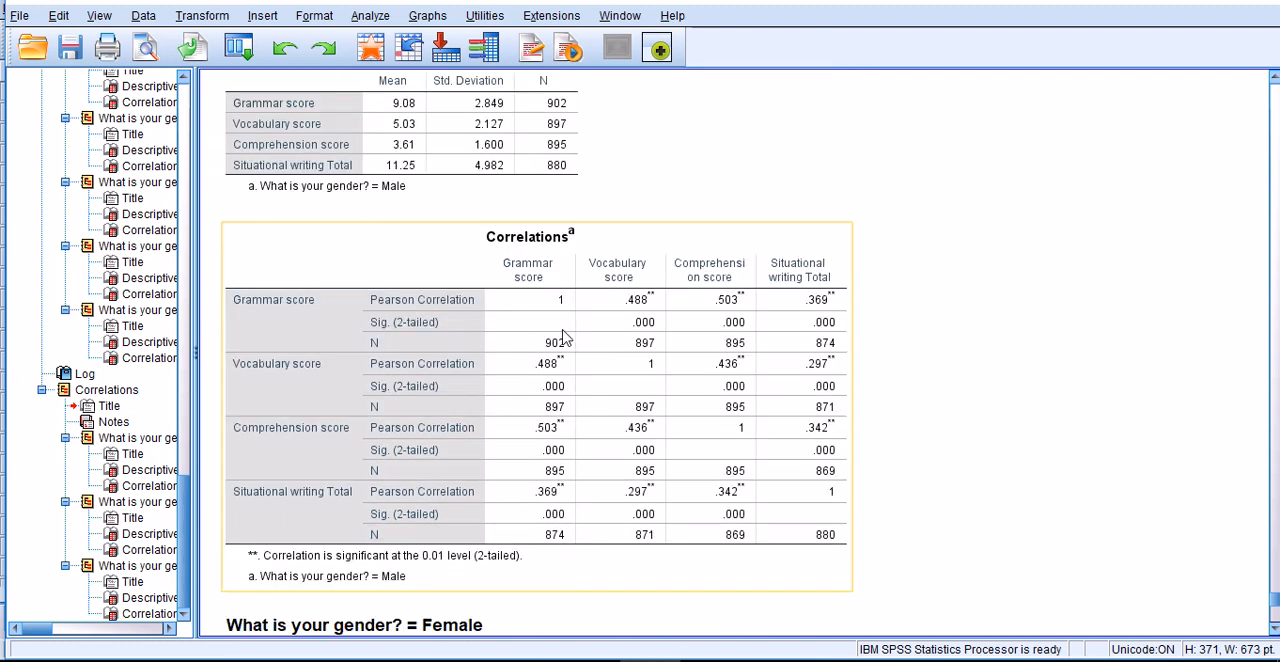
pyautogui.scroll(-2, 565, 370)
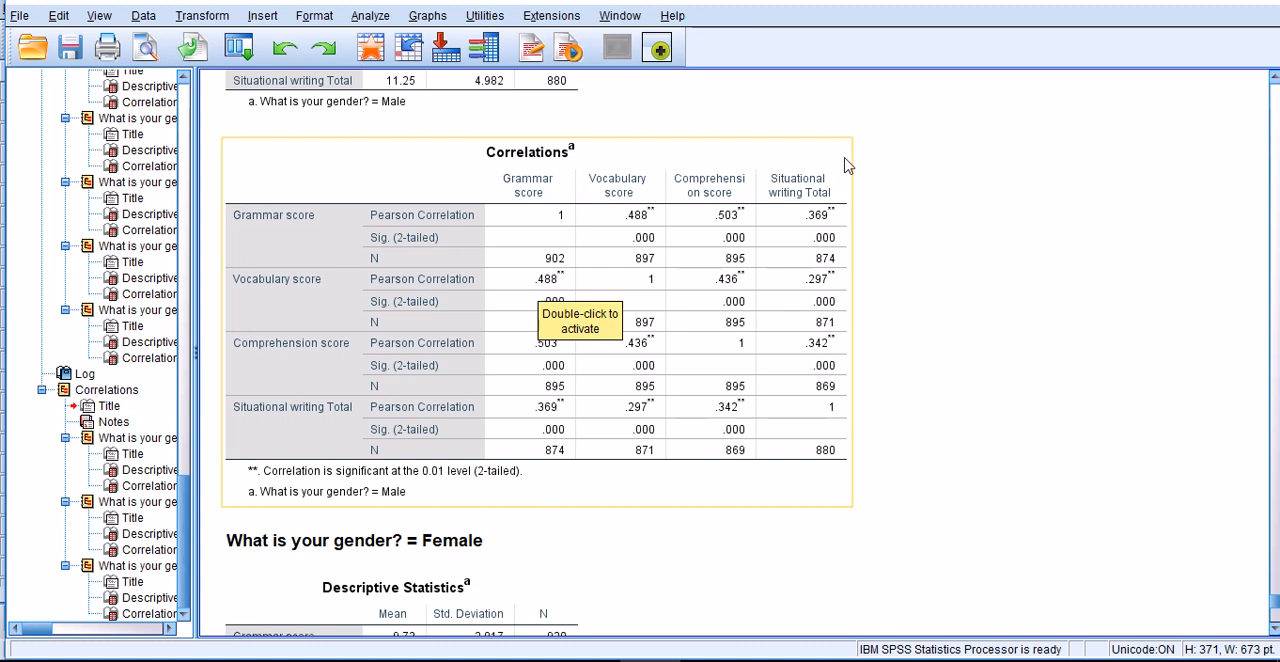
pyautogui.click(995, 256)
pyautogui.scroll(-3, 1000, 265)
pyautogui.click(306, 337)
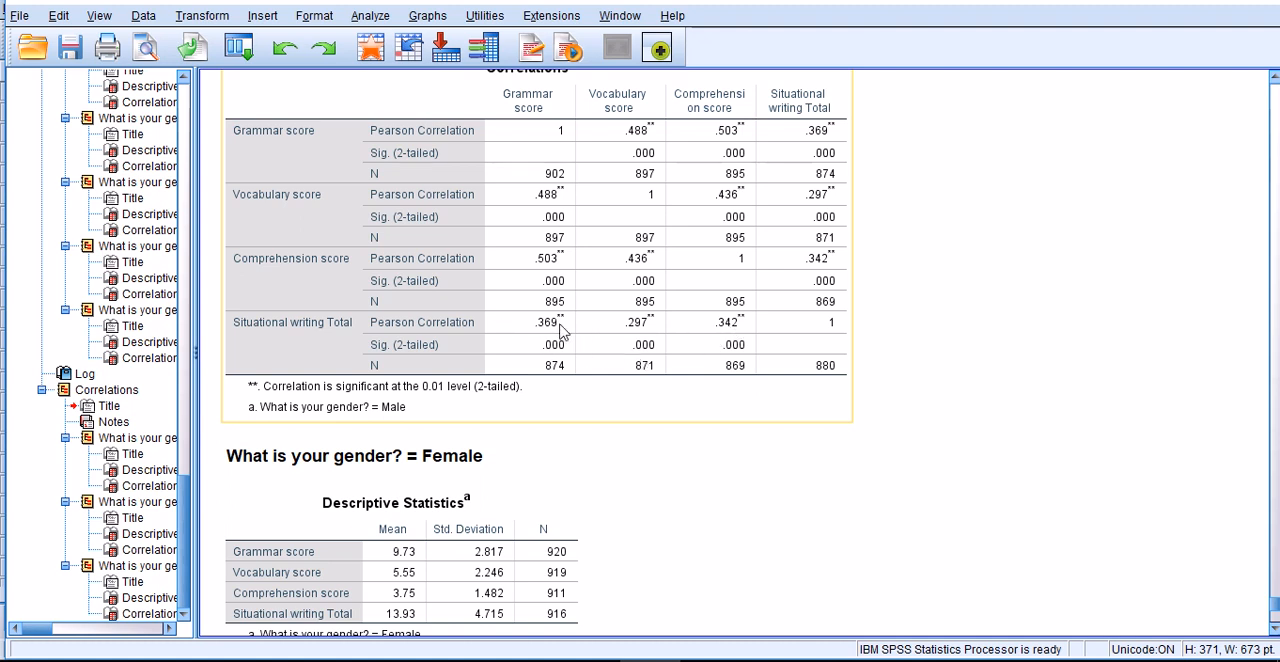
# - Examine the female group's descriptive statistics and correlation matrix for comparison with the male group
pyautogui.scroll(-2, 560, 332)
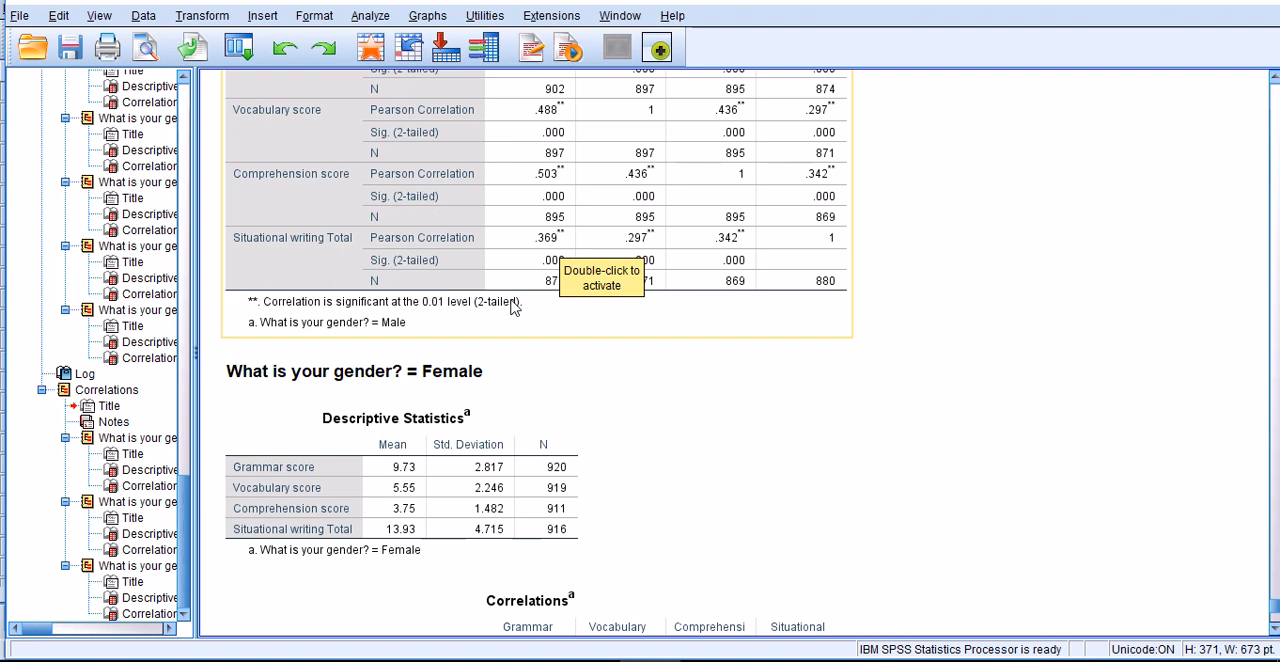
pyautogui.scroll(-4, 610, 340)
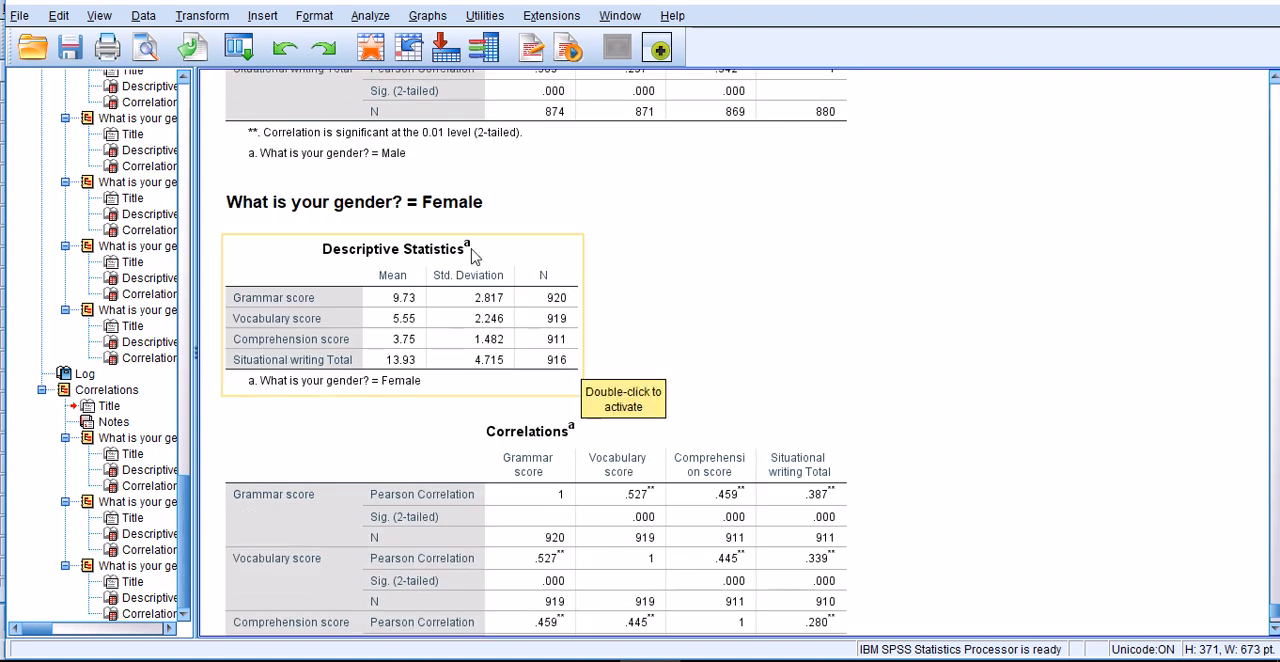
pyautogui.scroll(-4, 476, 290)
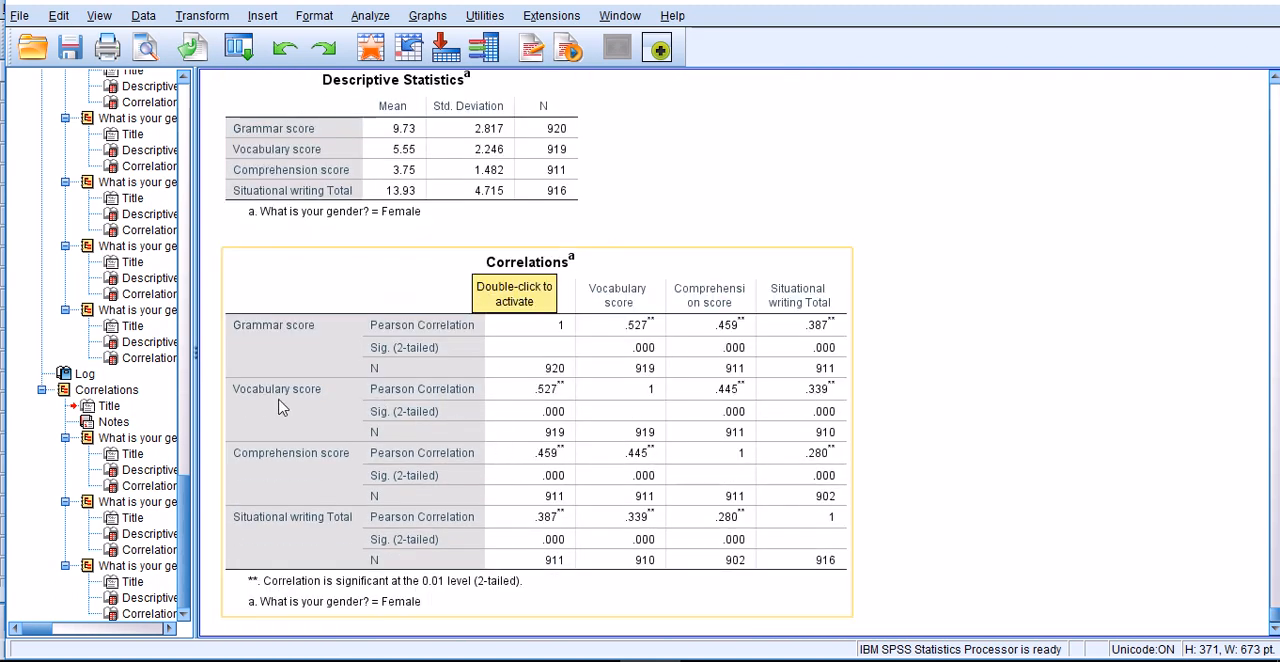
pyautogui.click(763, 258)
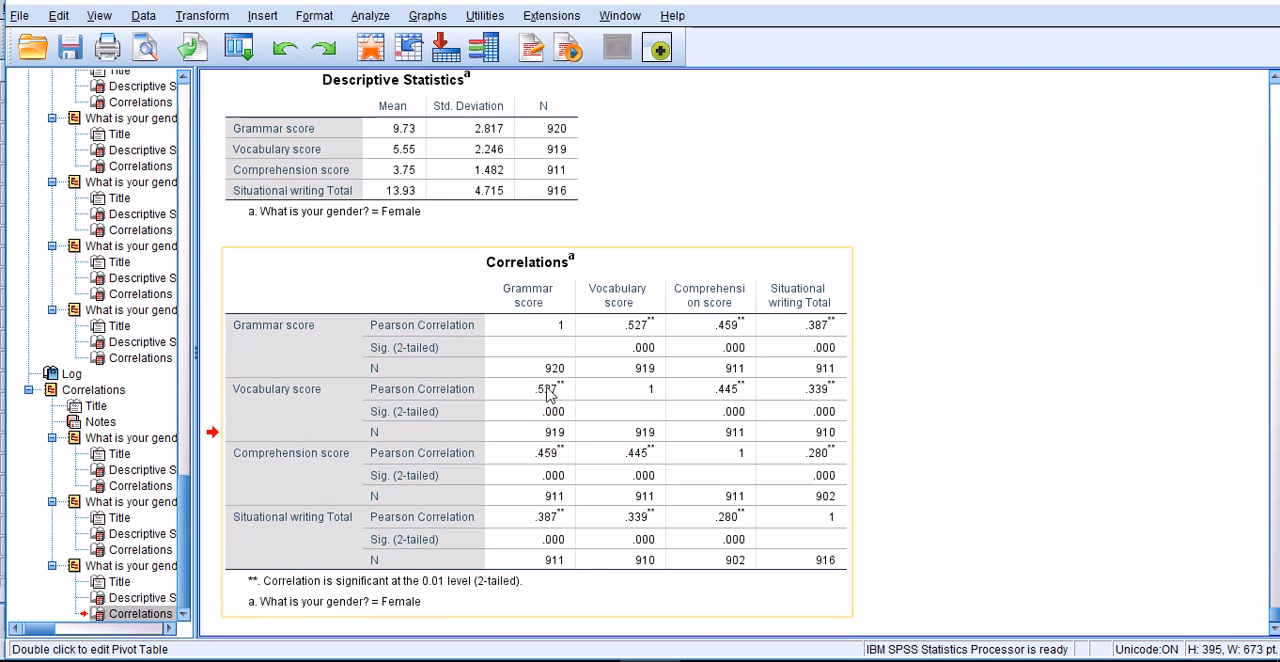
# - Compare the male and female correlation matrices, checking grammar's correlations with vocabulary, comprehension and situational writing
pyautogui.scroll(1, 535, 398)
pyautogui.scroll(5, 545, 430)
pyautogui.scroll(4, 545, 445)
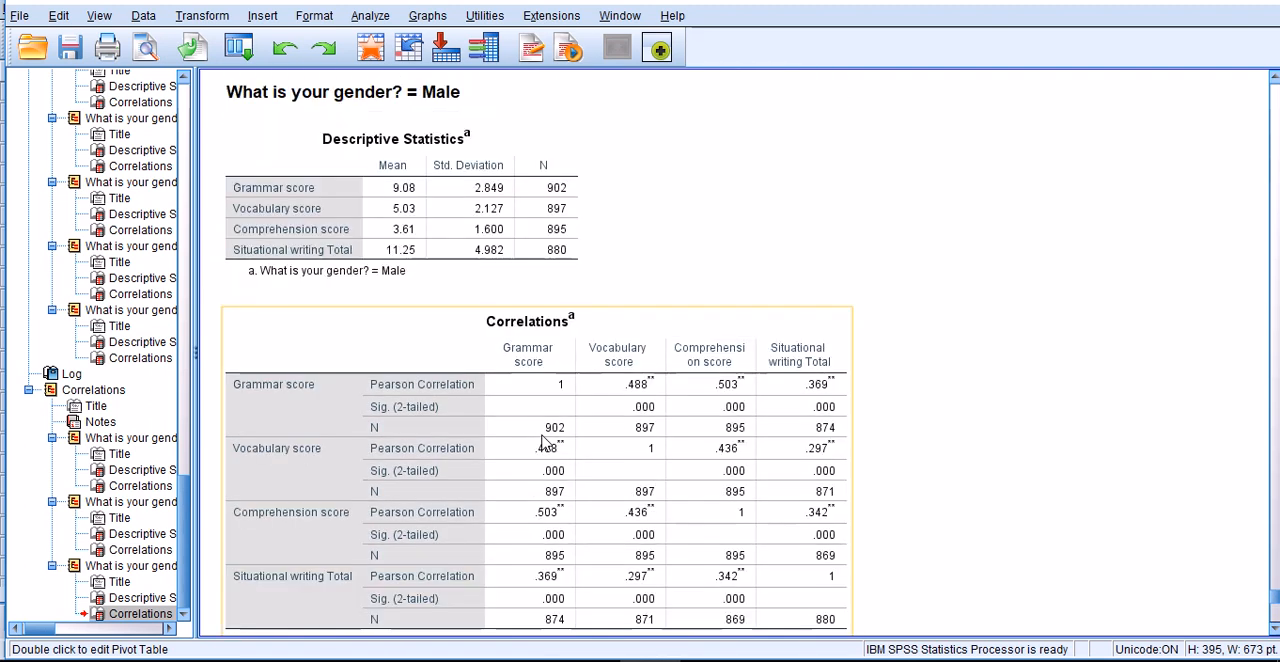
pyautogui.scroll(-2, 527, 342)
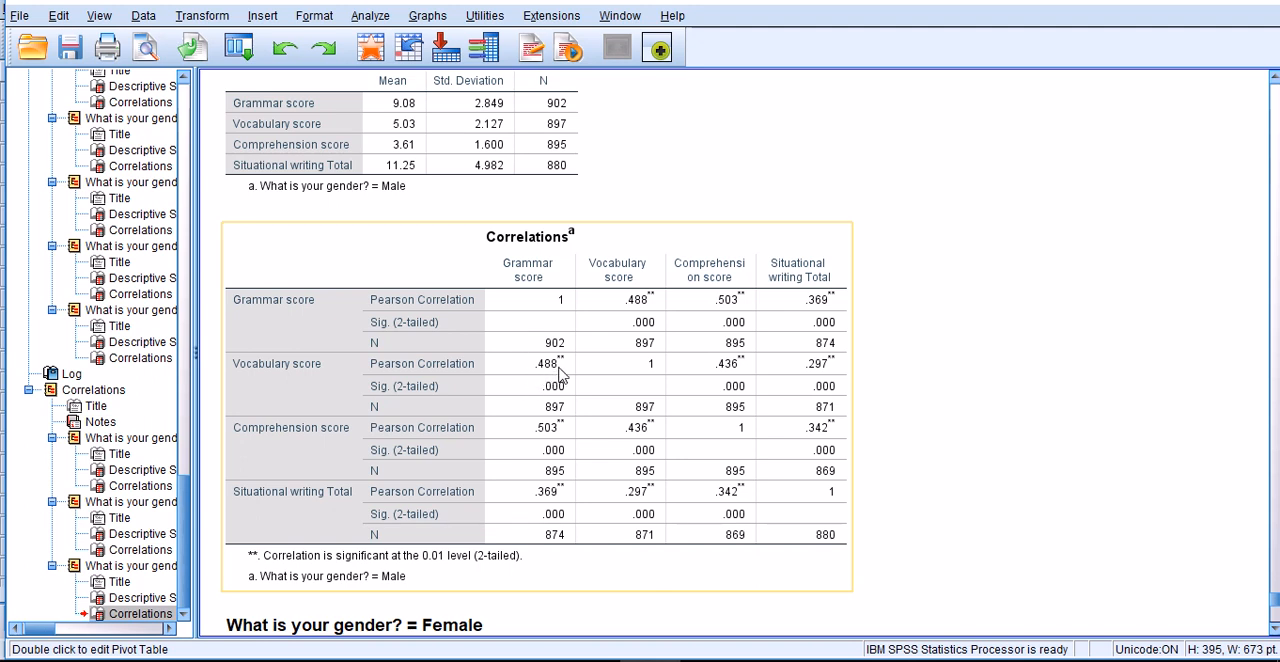
pyautogui.scroll(-5, 560, 373)
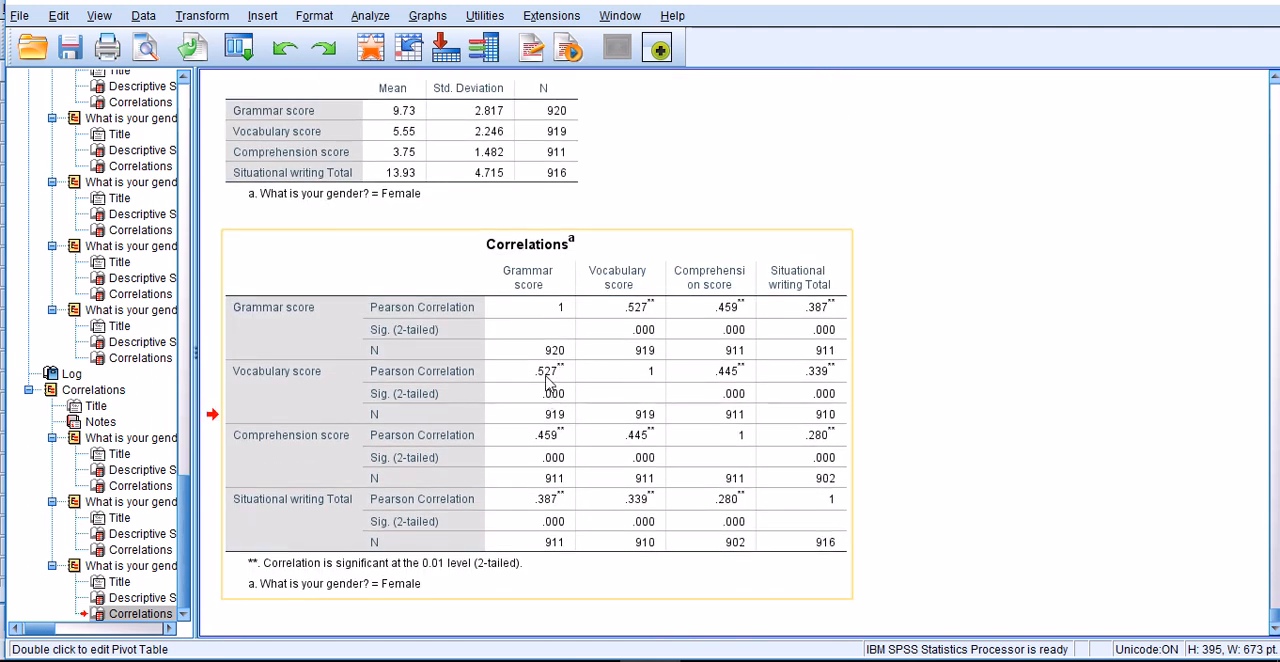
pyautogui.click(308, 449)
pyautogui.scroll(10, 541, 453)
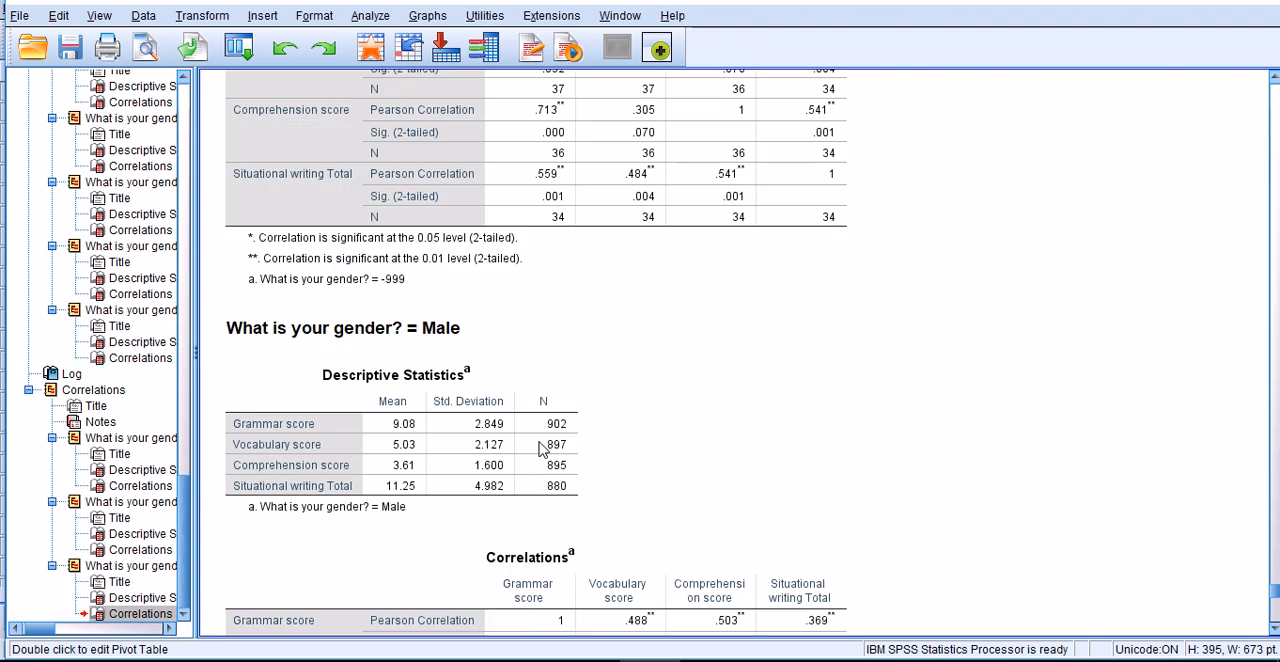
pyautogui.scroll(-5, 541, 450)
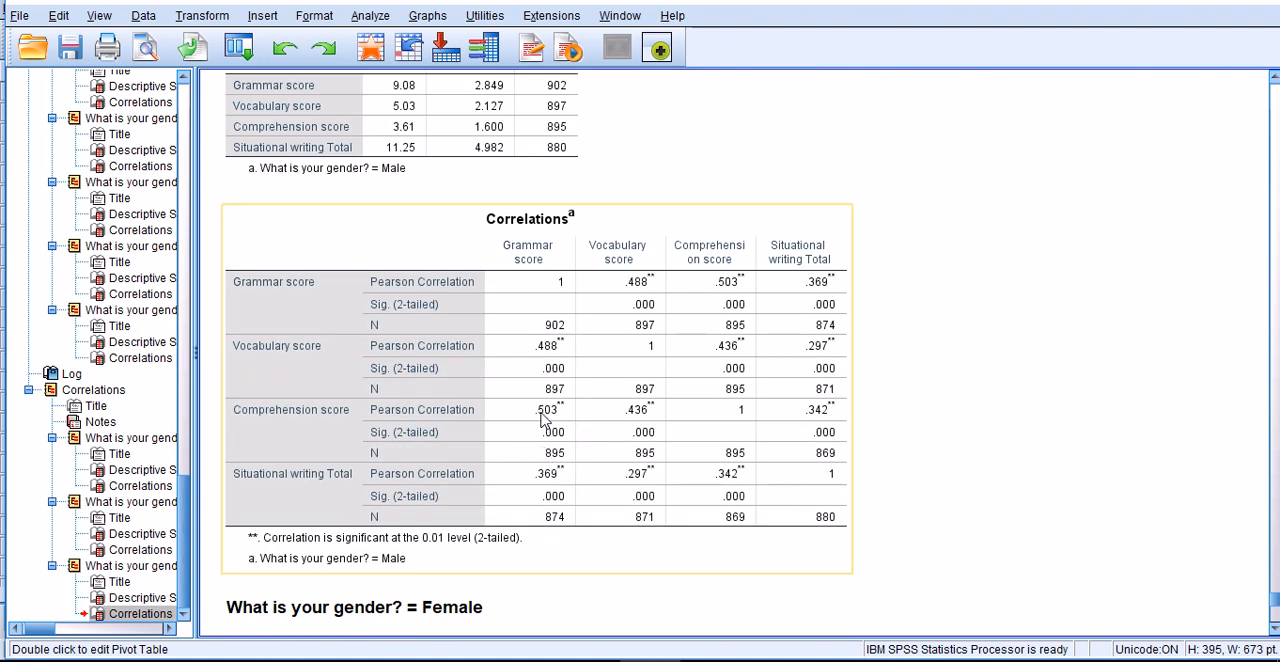
pyautogui.scroll(-1, 545, 420)
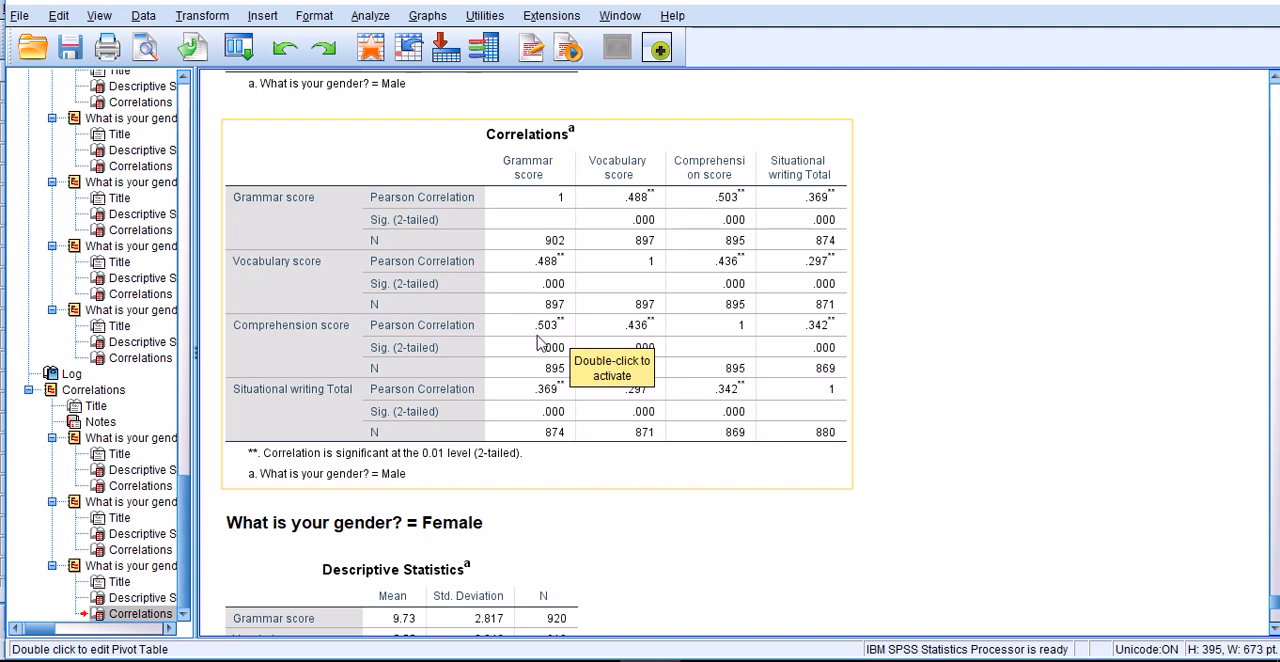
pyautogui.scroll(-6, 565, 345)
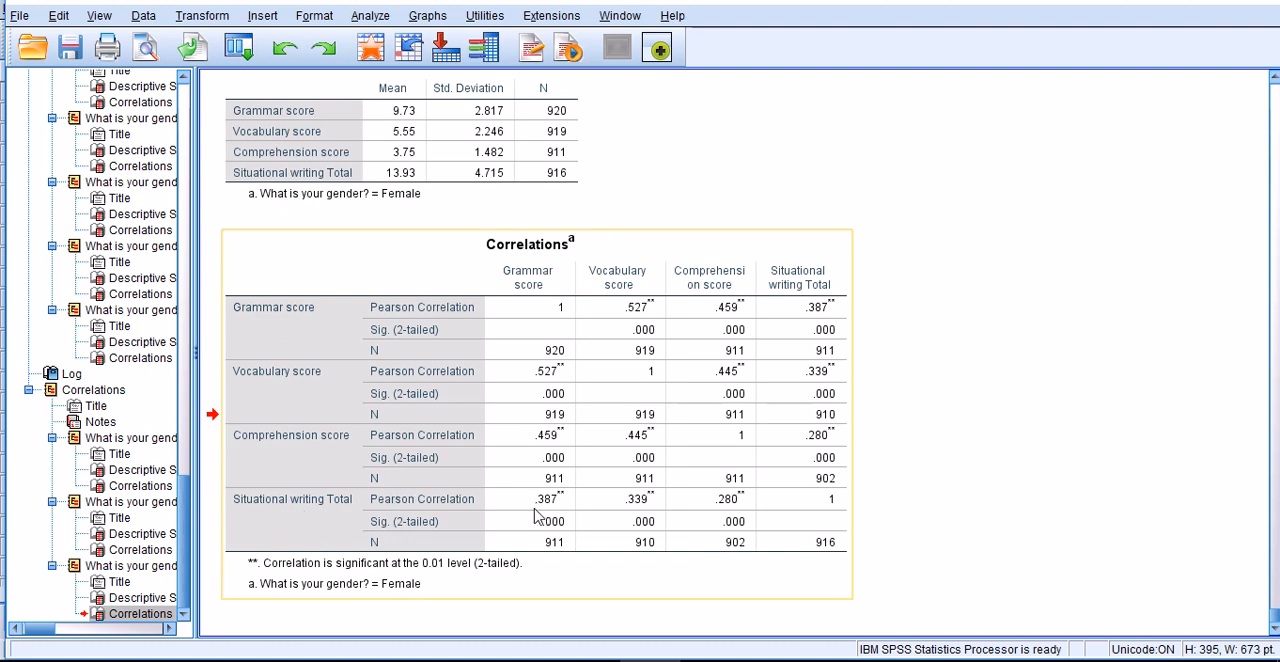
pyautogui.scroll(5, 535, 518)
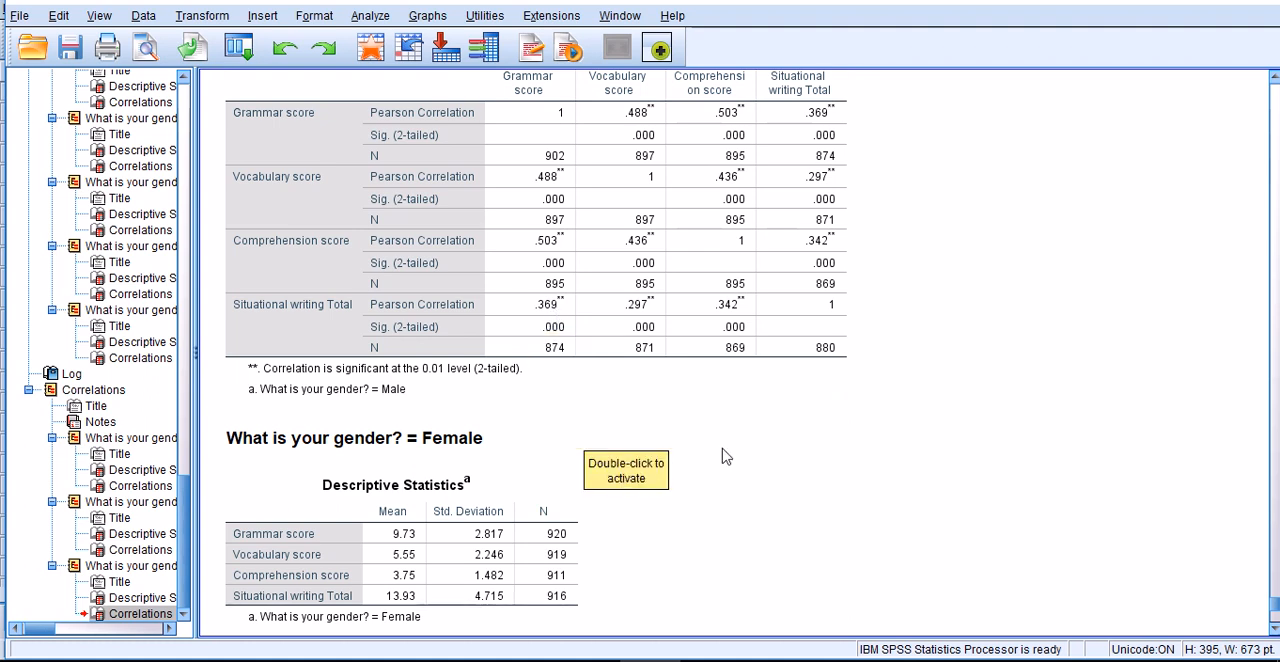
pyautogui.scroll(3, 577, 392)
pyautogui.scroll(-10, 593, 416)
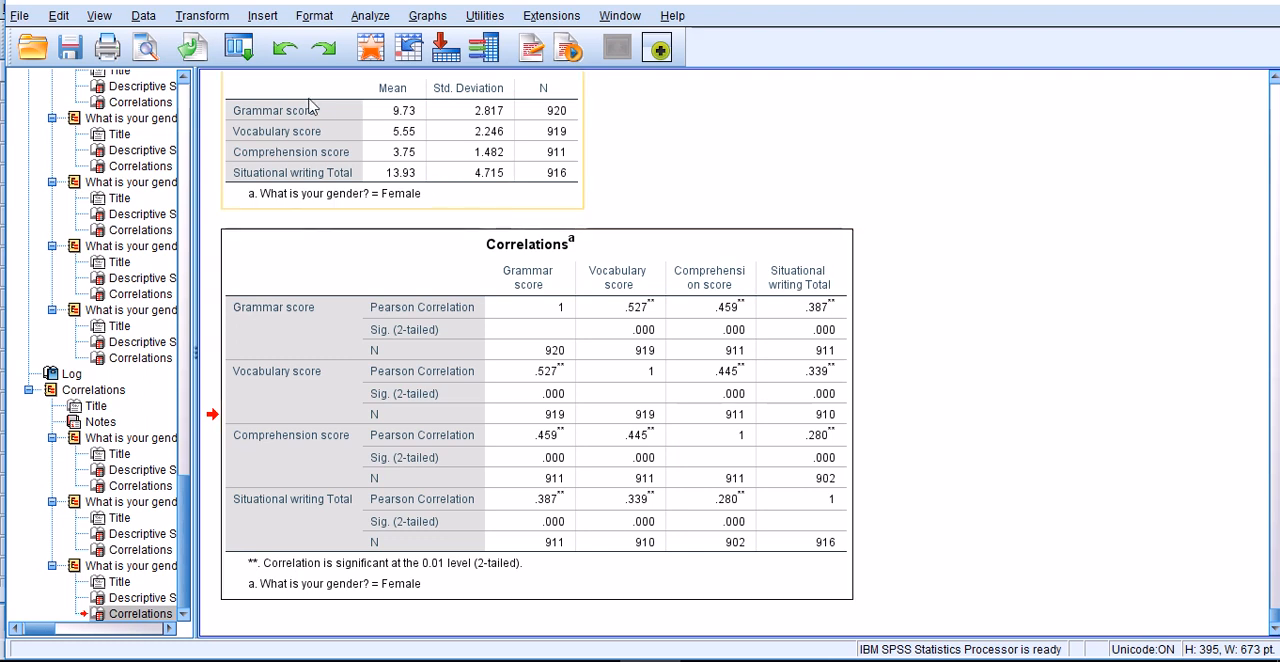
# - Reset the Split File settings and organize the output by groups based on Secondary School Stream (stream) only
pyautogui.click(143, 15)
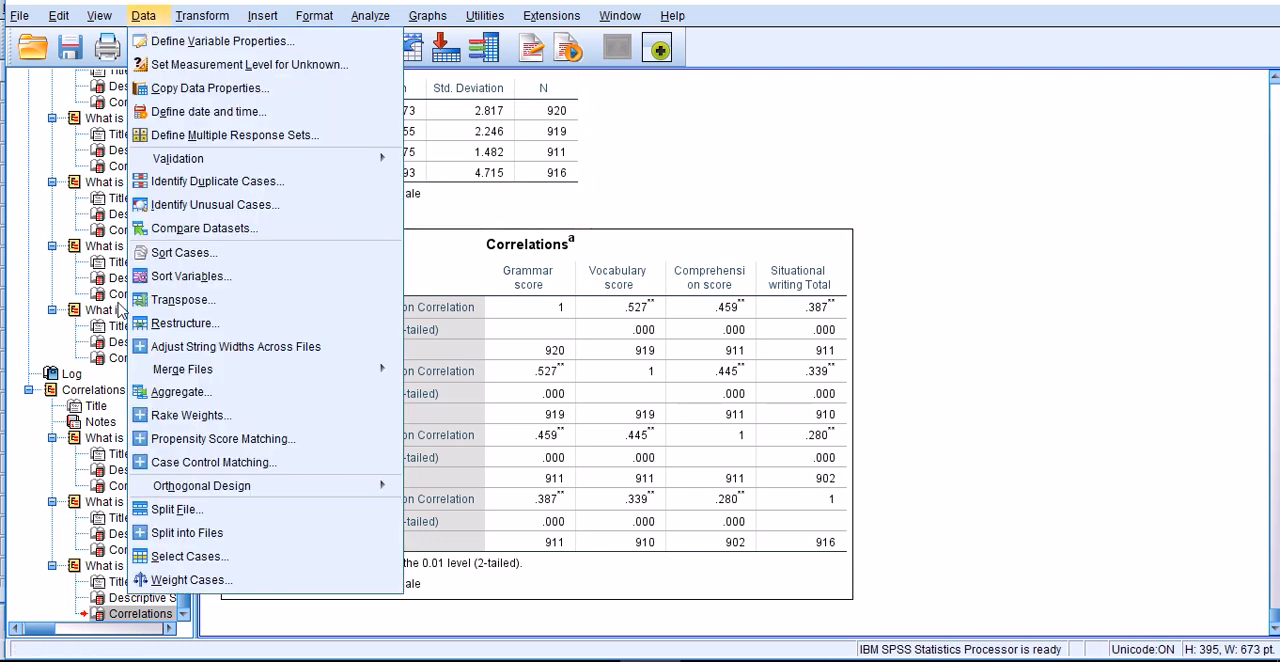
pyautogui.click(160, 514)
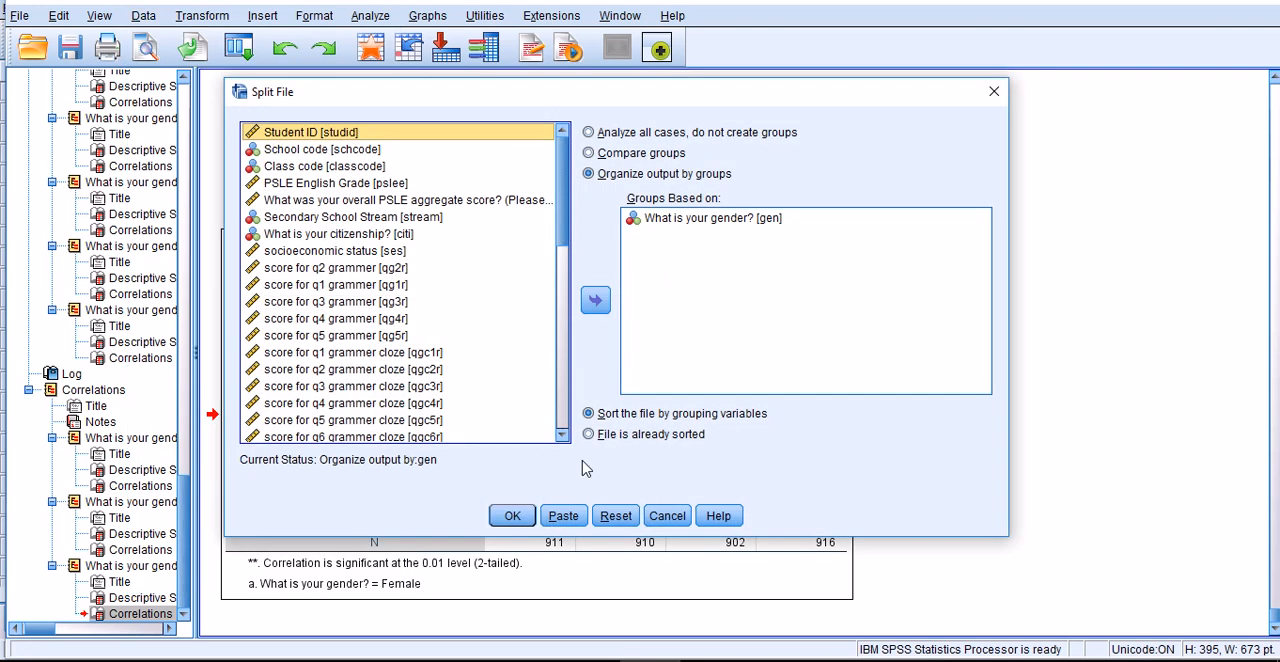
pyautogui.click(616, 516)
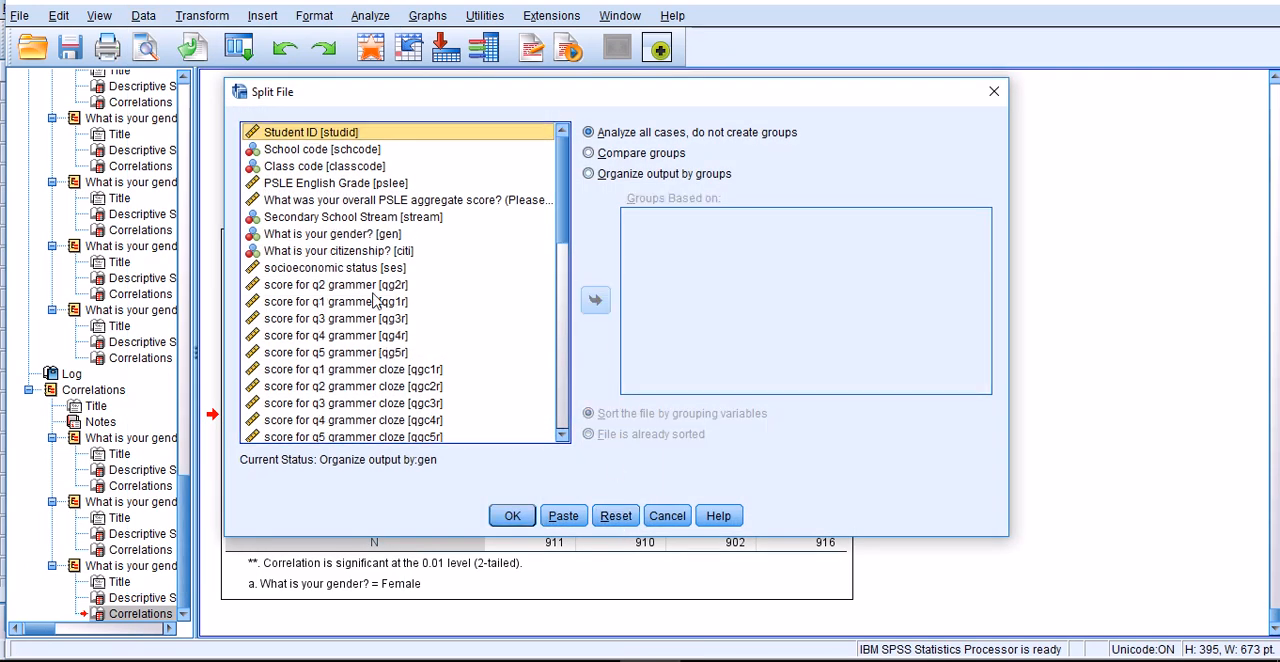
pyautogui.click(590, 175)
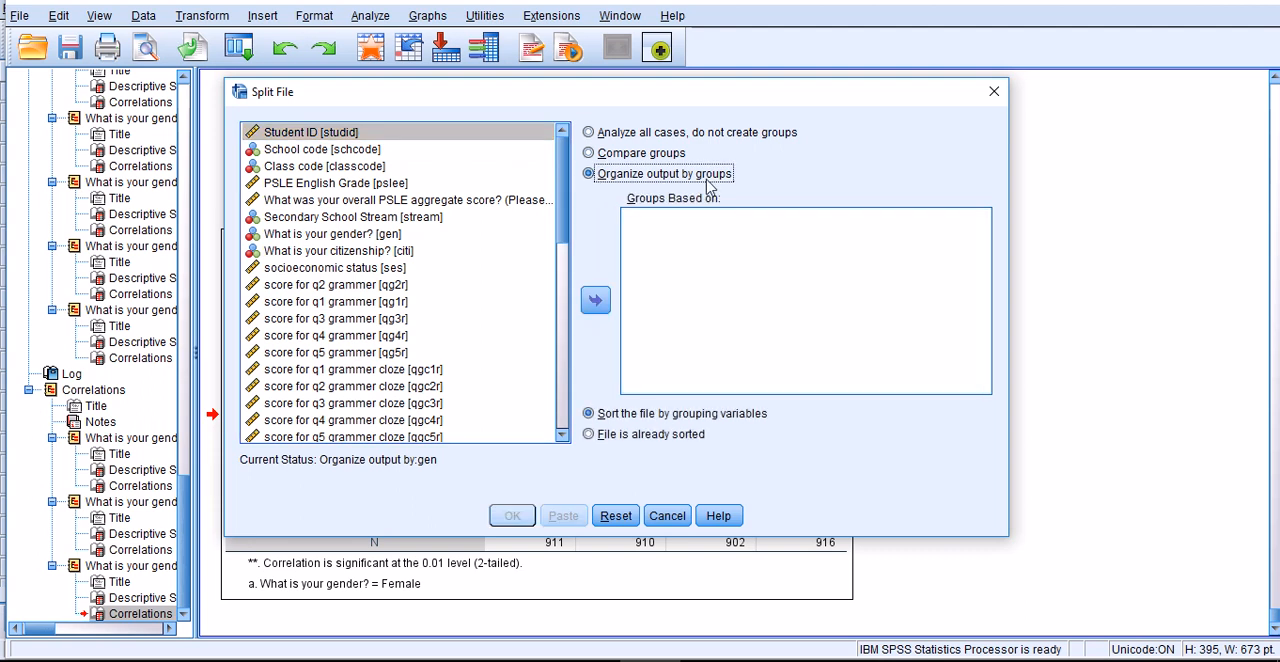
pyautogui.click(323, 218)
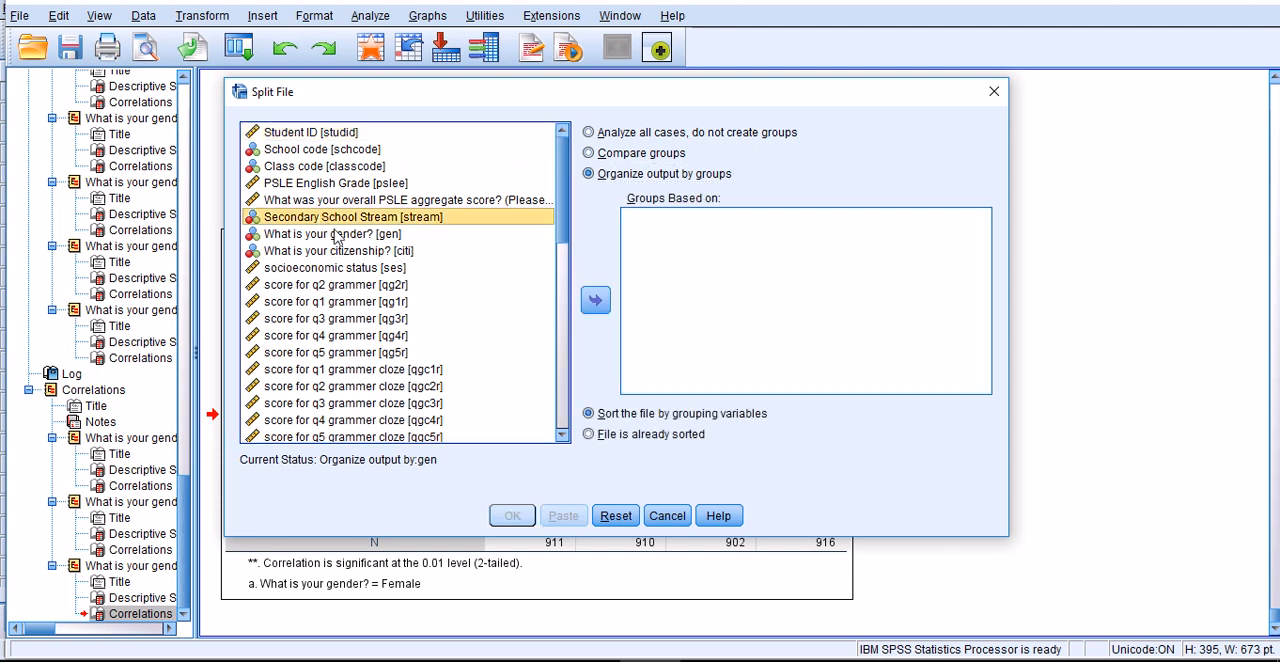
pyautogui.click(597, 300)
pyautogui.click(510, 518)
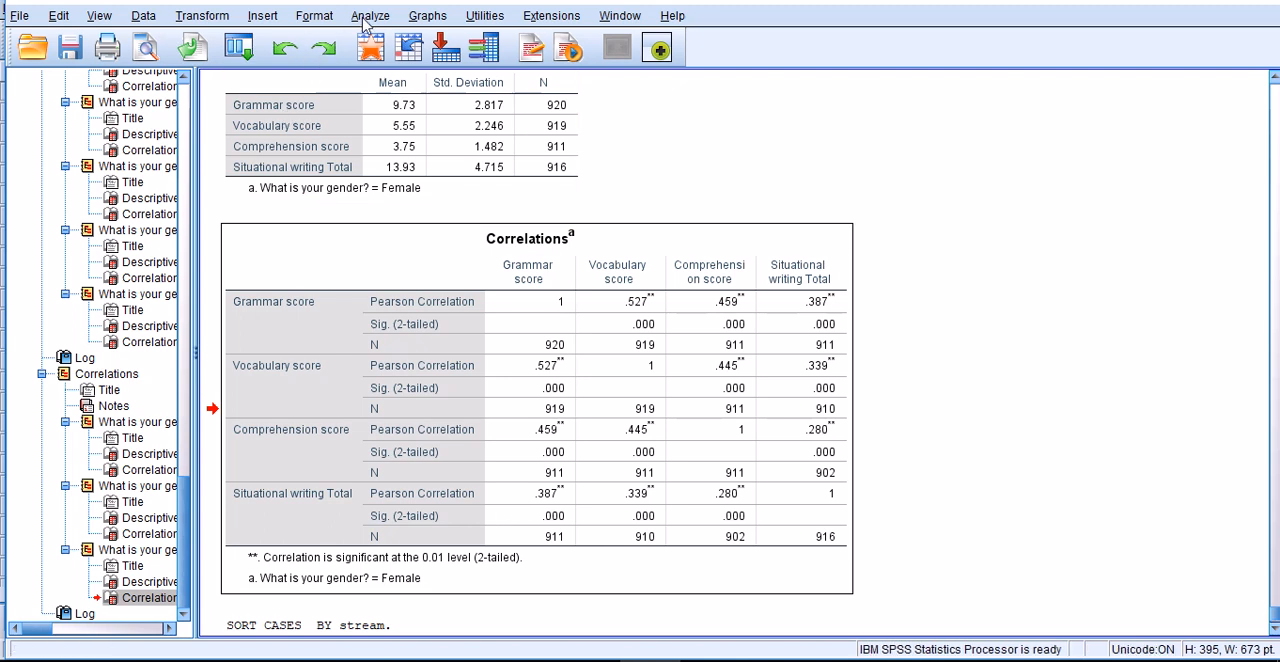
# - Rerun the two-tailed Pearson bivariate correlations of grammar, vocab, compre and swtotal with the file split by stream
pyautogui.click(370, 16)
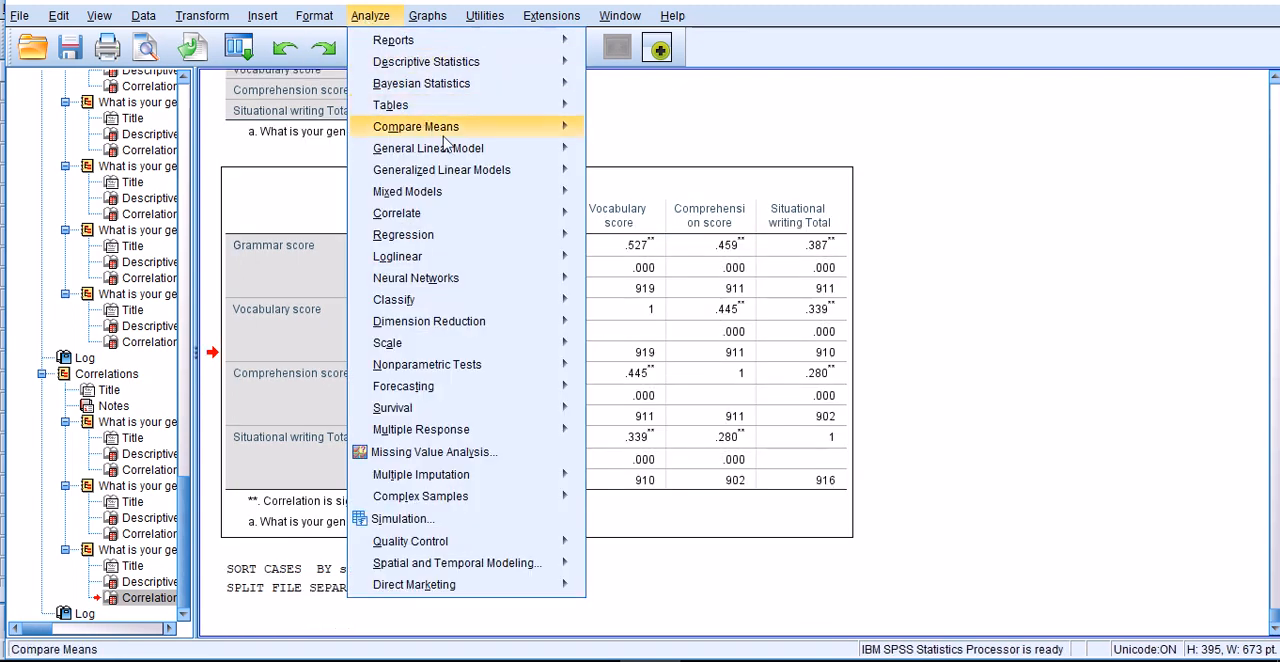
pyautogui.moveTo(455, 175)
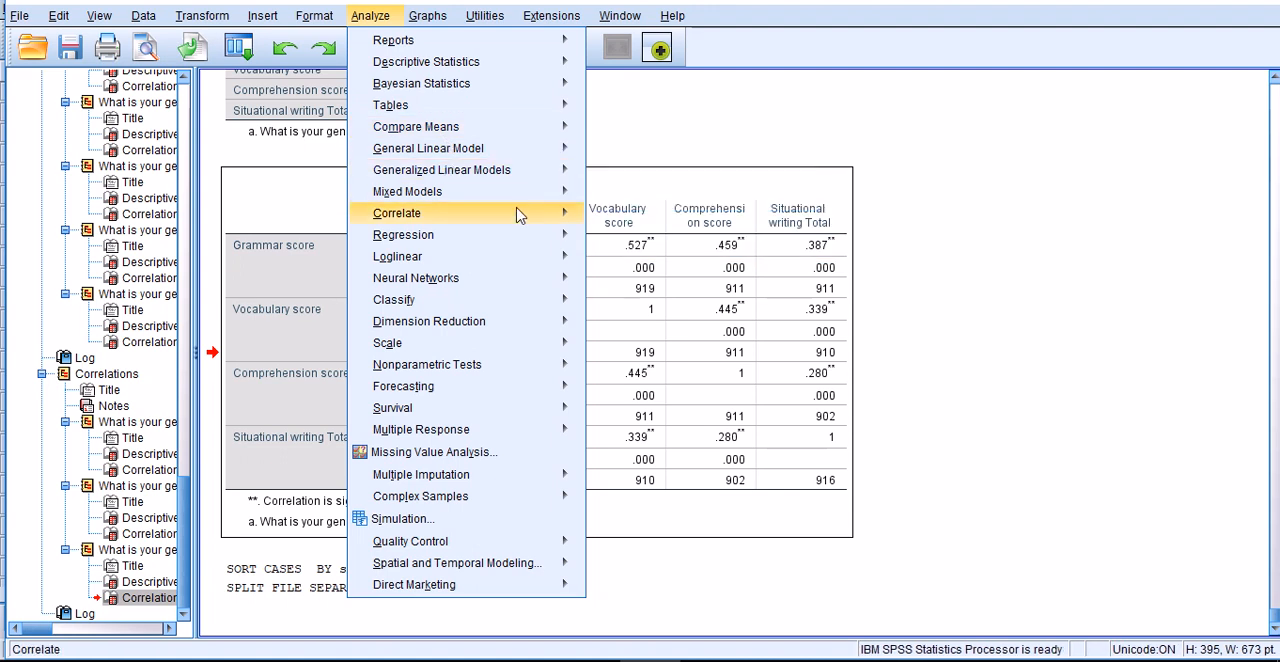
pyautogui.moveTo(520, 214)
pyautogui.click(640, 218)
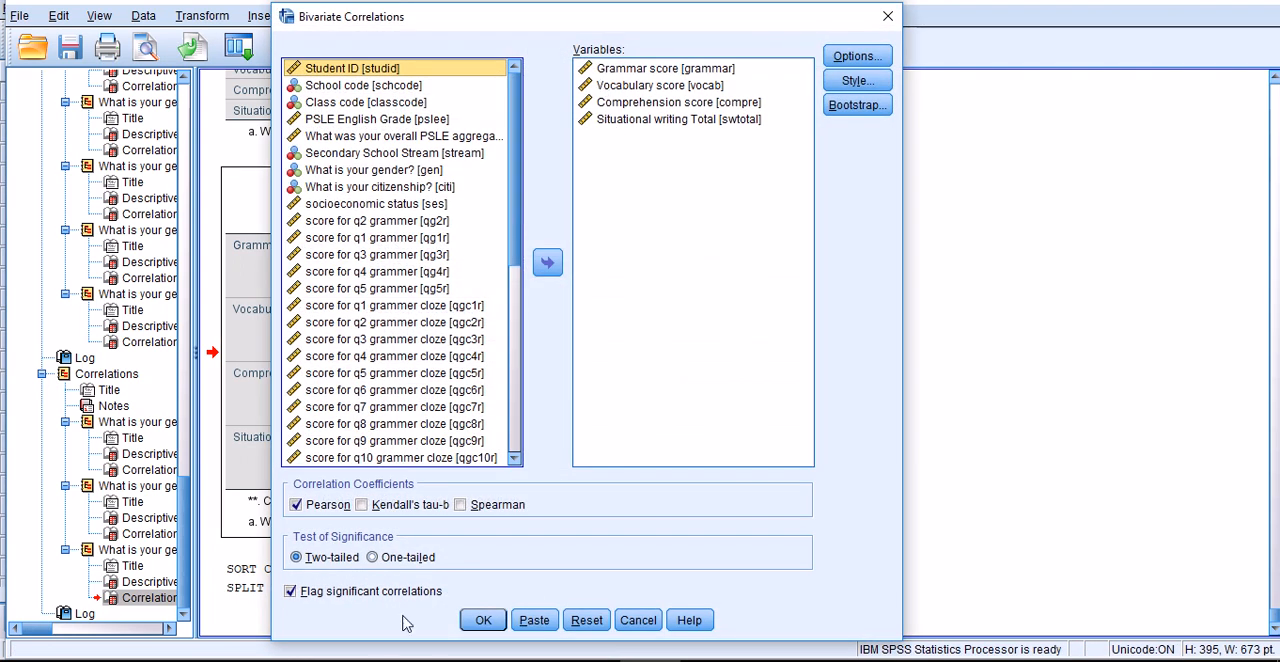
pyautogui.click(487, 612)
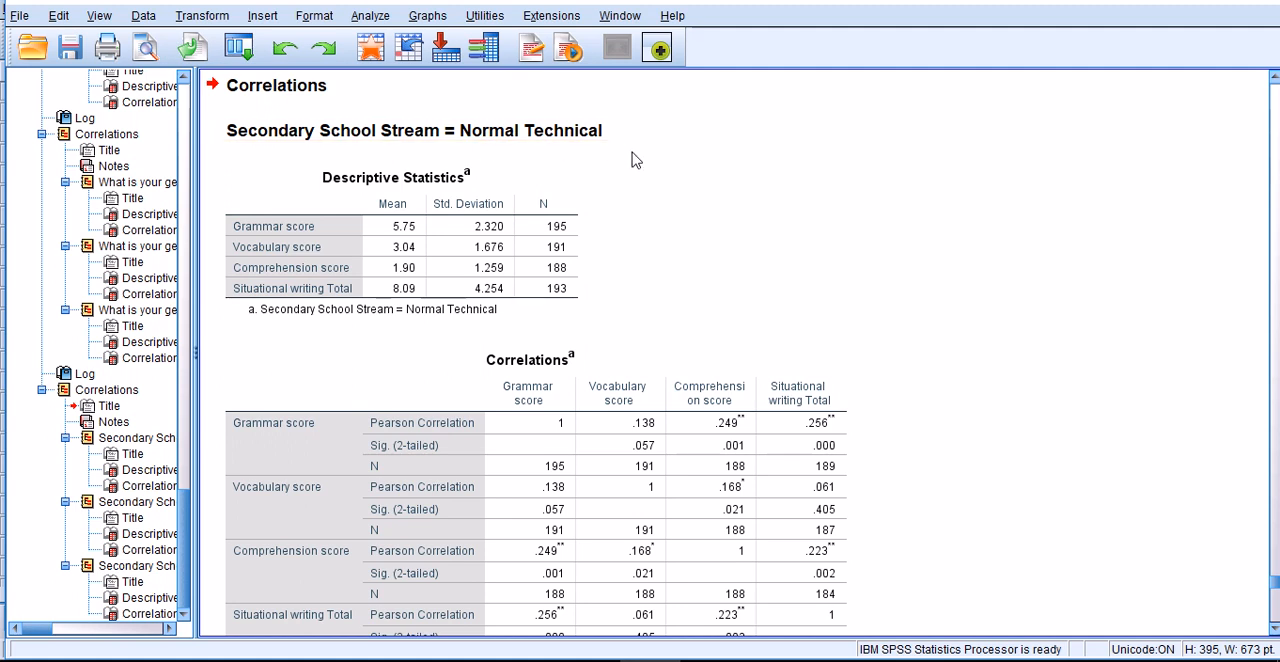
# - Examine the Normal Technical stream's descriptive statistics and its correlations among grammar, vocabulary, comprehension and situational writing
pyautogui.scroll(-3, 632, 157)
pyautogui.click(396, 420)
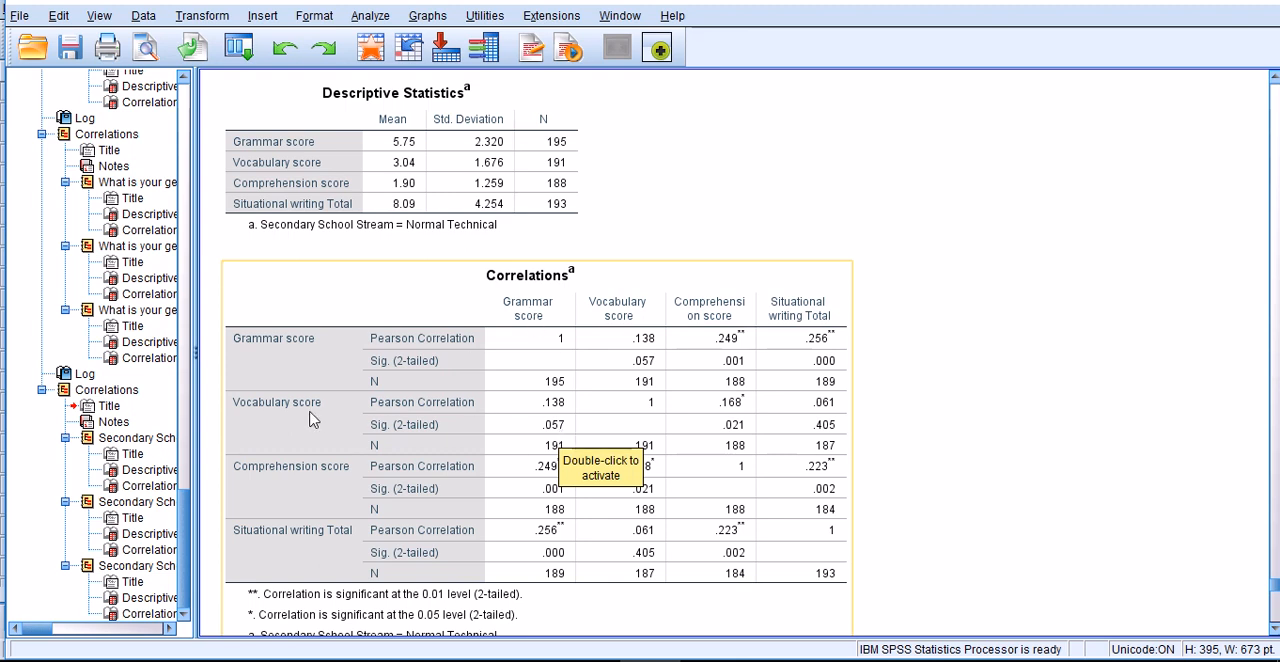
pyautogui.scroll(5, 312, 420)
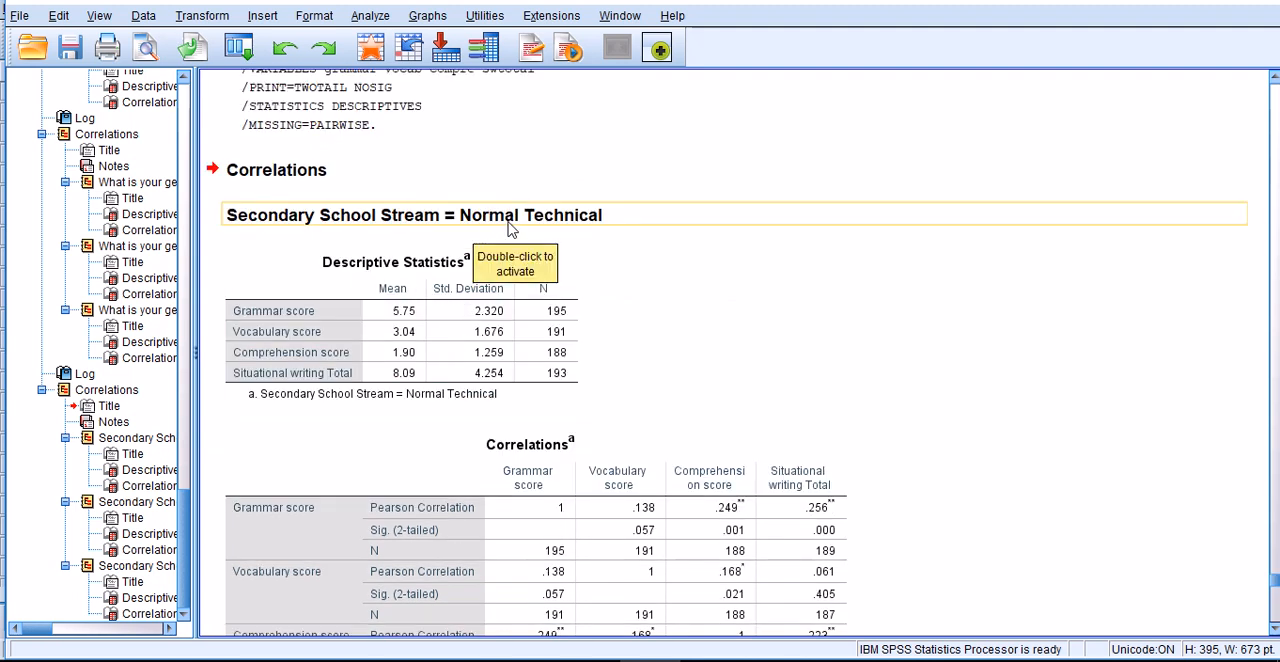
pyautogui.scroll(-5, 600, 246)
pyautogui.scroll(1, 535, 227)
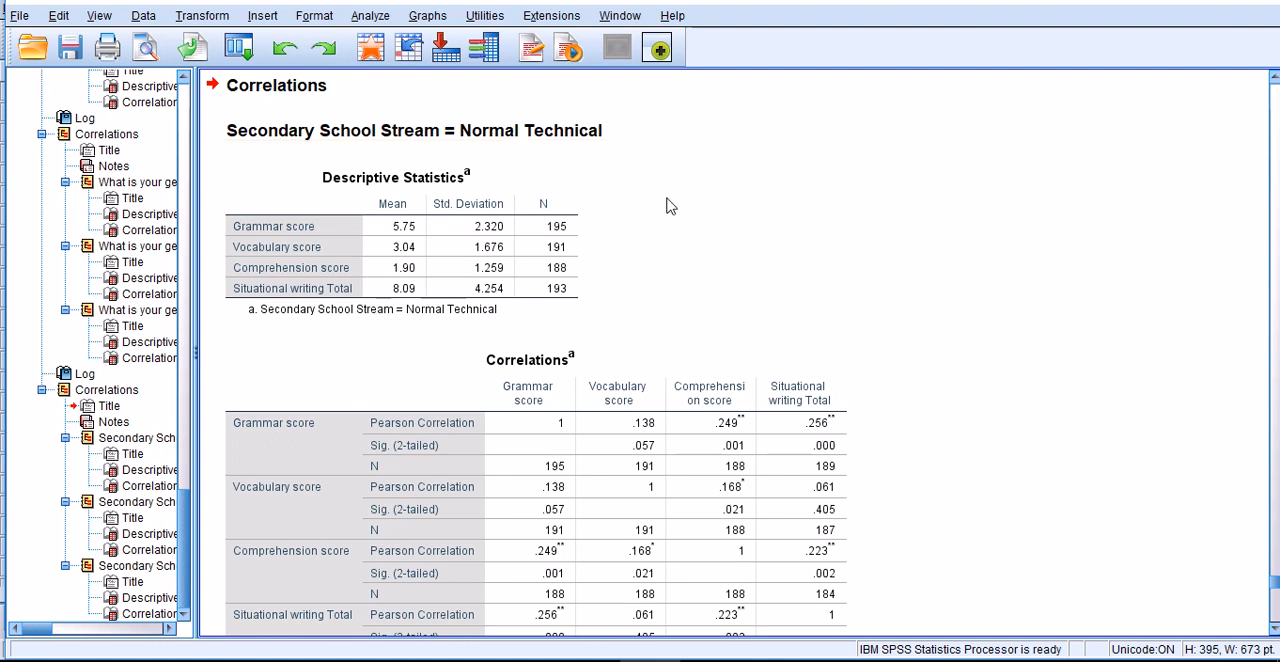
pyautogui.scroll(-1, 669, 206)
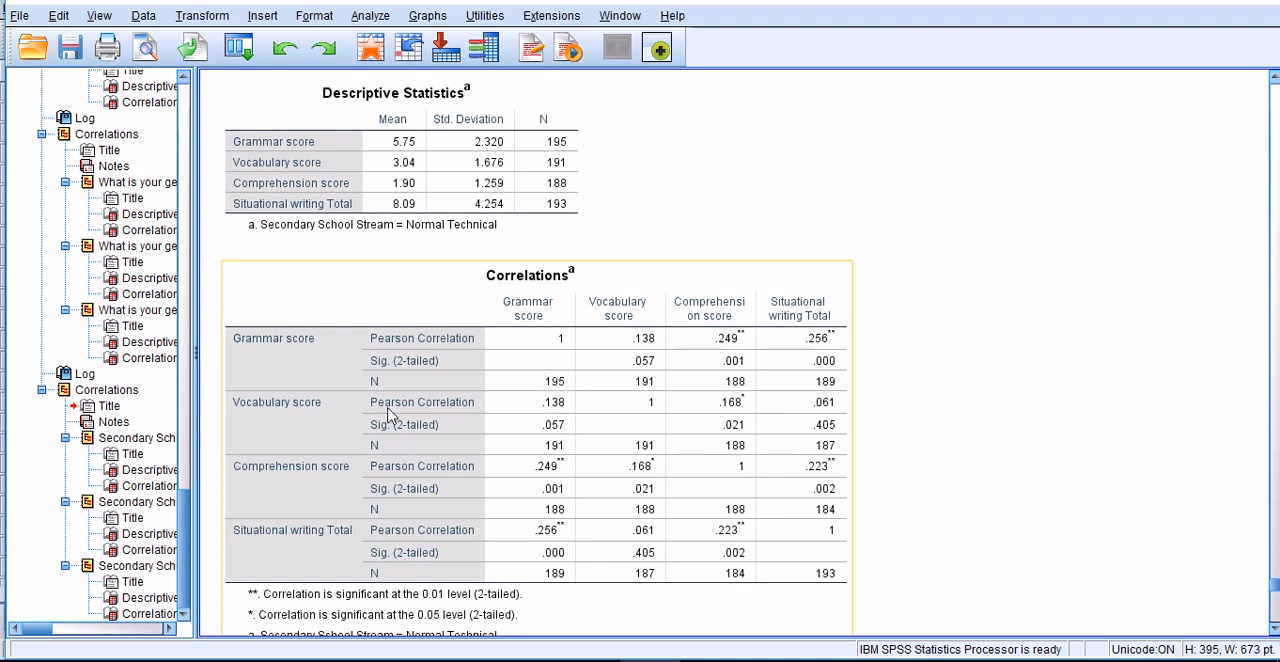
pyautogui.scroll(-1, 580, 382)
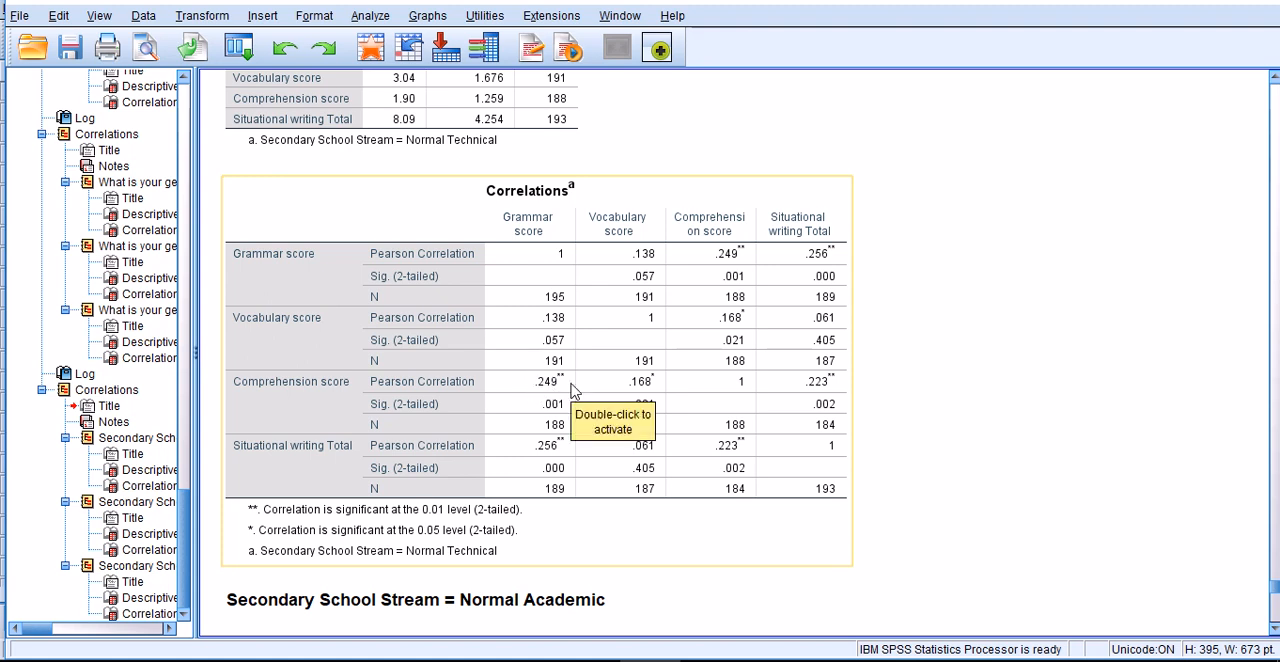
pyautogui.scroll(-3, 570, 385)
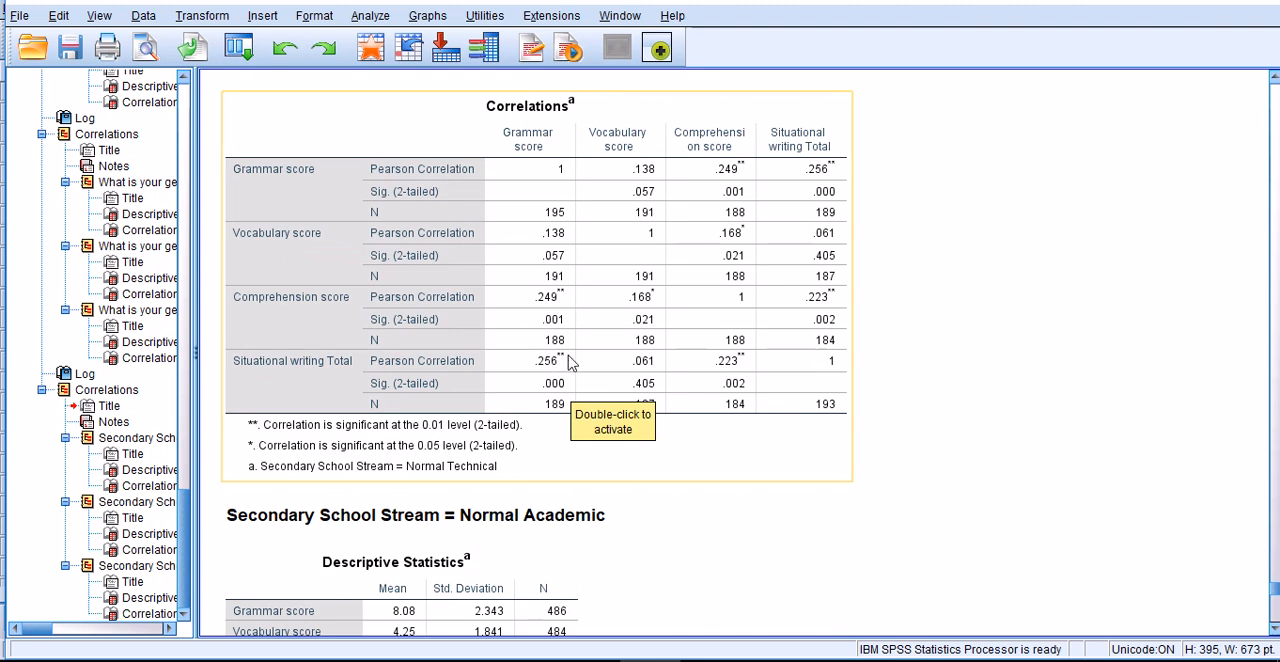
# - Examine the Normal Academic stream's descriptive statistics and correlations, comparing its grammar–comprehension coefficient with that of Normal Technical
pyautogui.scroll(-3, 560, 345)
pyautogui.scroll(-4, 560, 320)
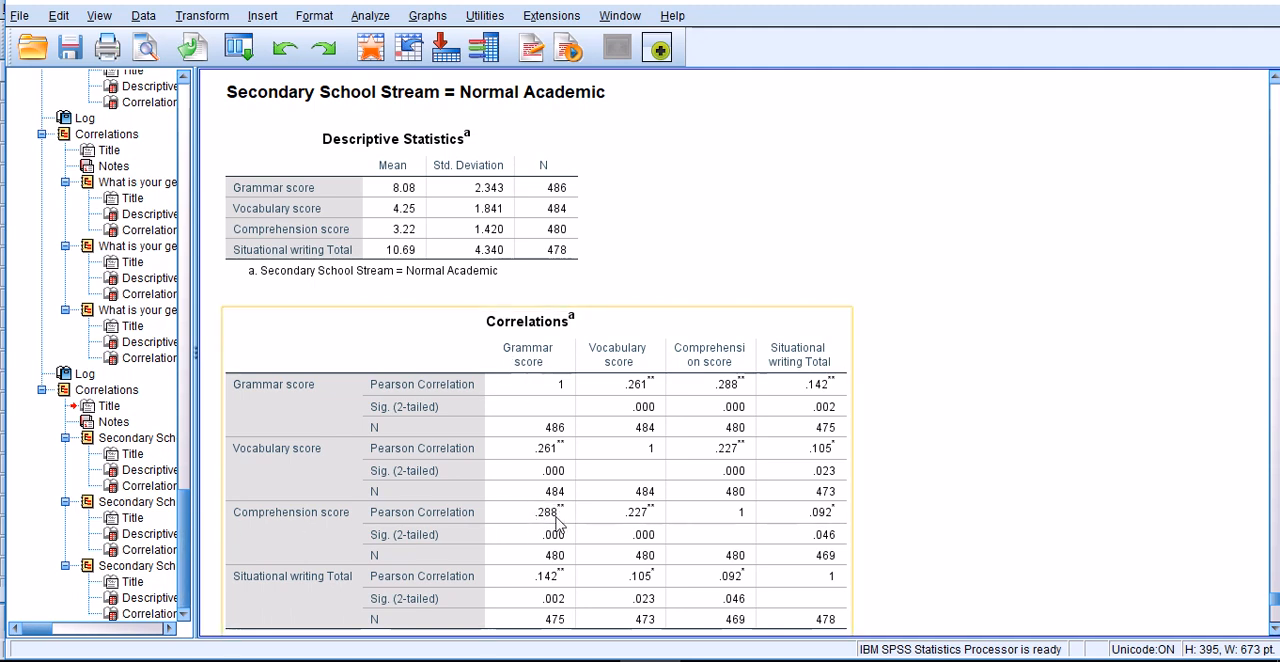
pyautogui.scroll(5, 557, 522)
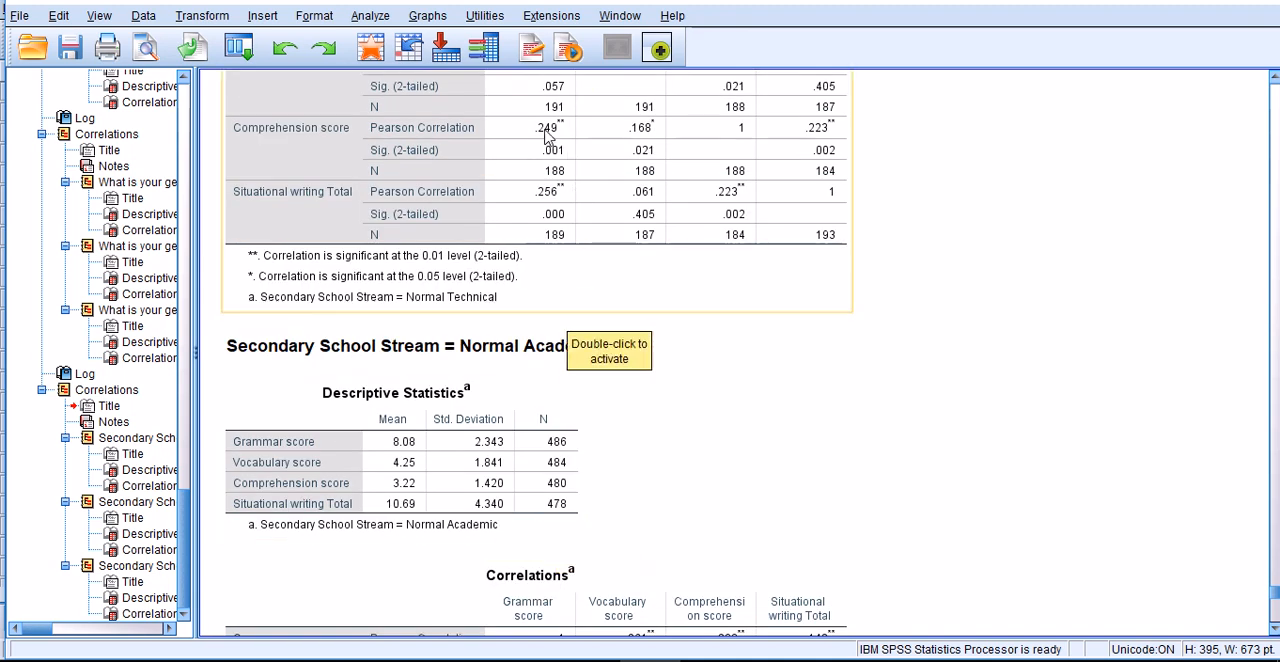
pyautogui.scroll(-2, 545, 137)
pyautogui.scroll(-4, 659, 350)
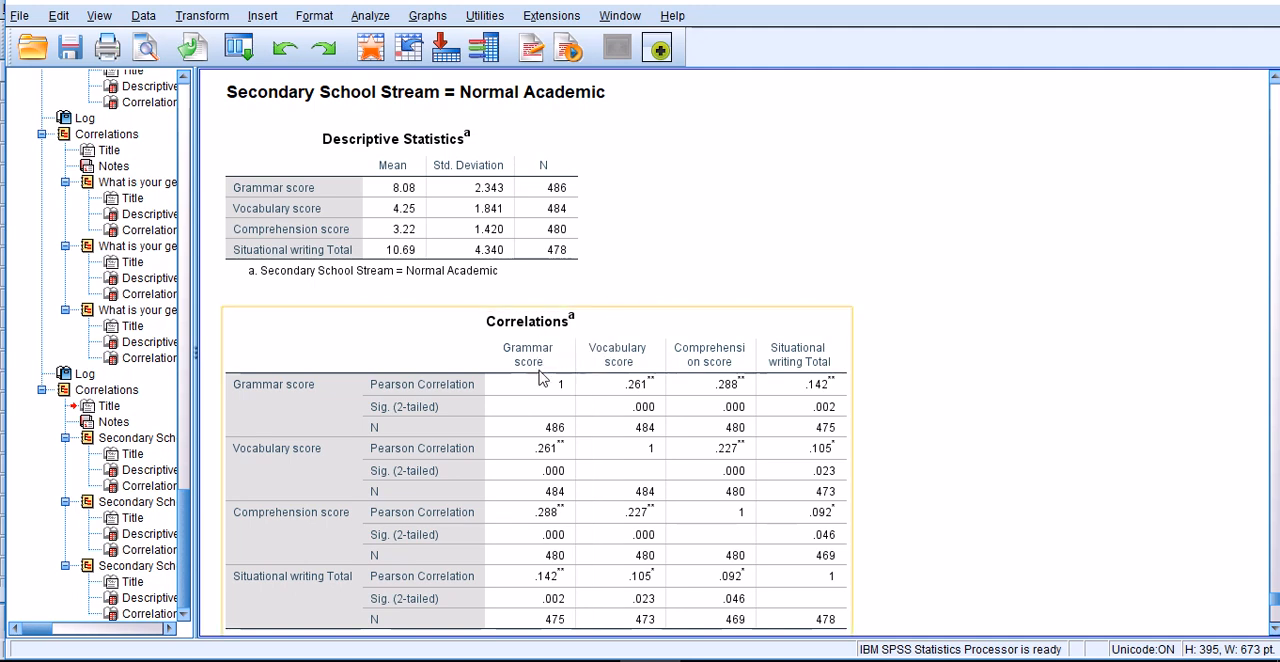
# - Examine the Express stream's correlation matrix and compare its grammar–situational writing coefficient with those of Normal Academic and Normal Technical
pyautogui.scroll(-10, 531, 422)
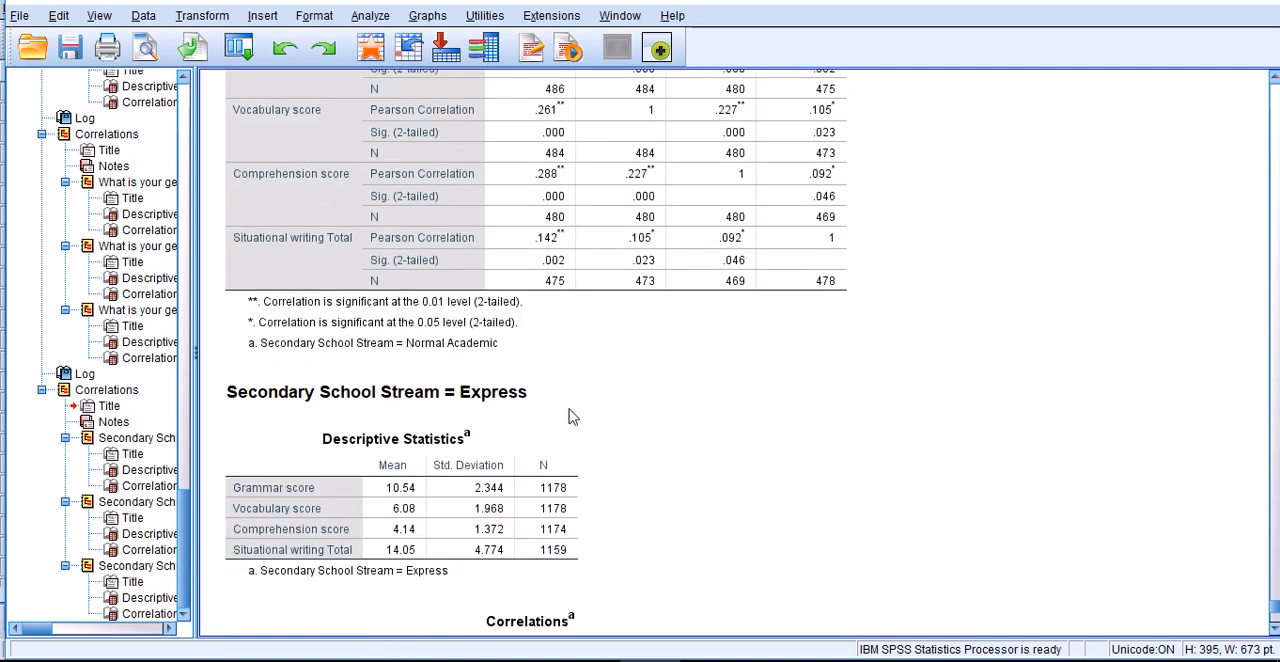
pyautogui.scroll(-2, 618, 400)
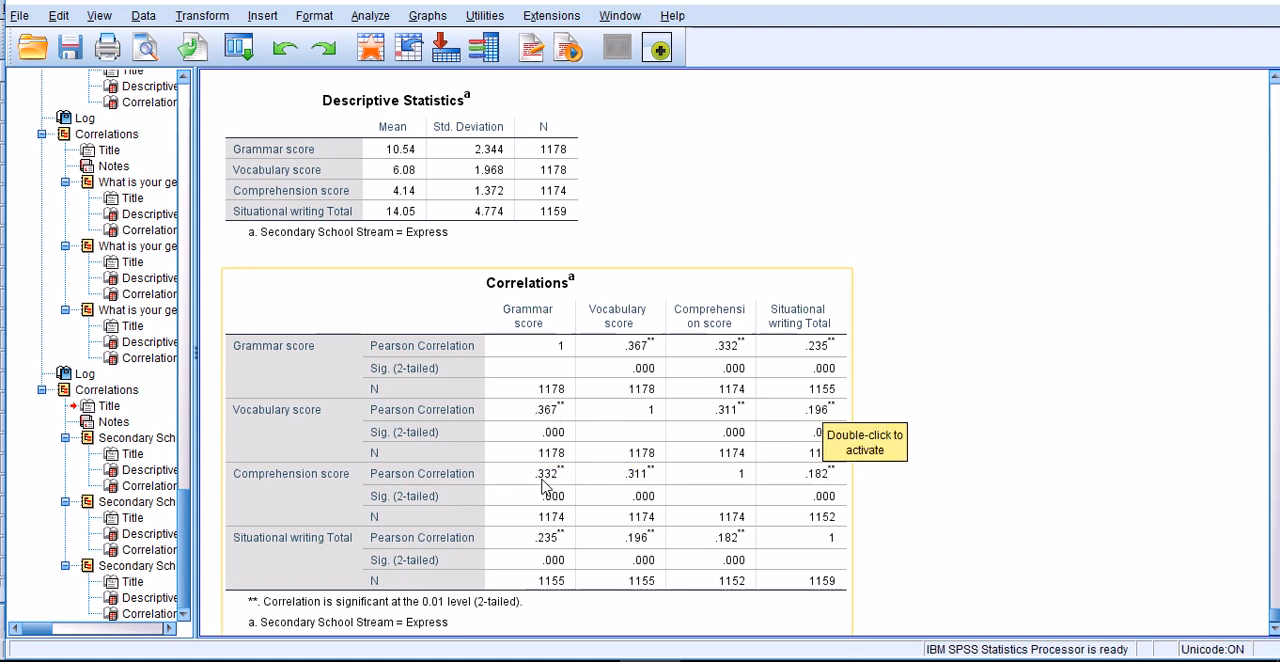
pyautogui.scroll(-1, 545, 485)
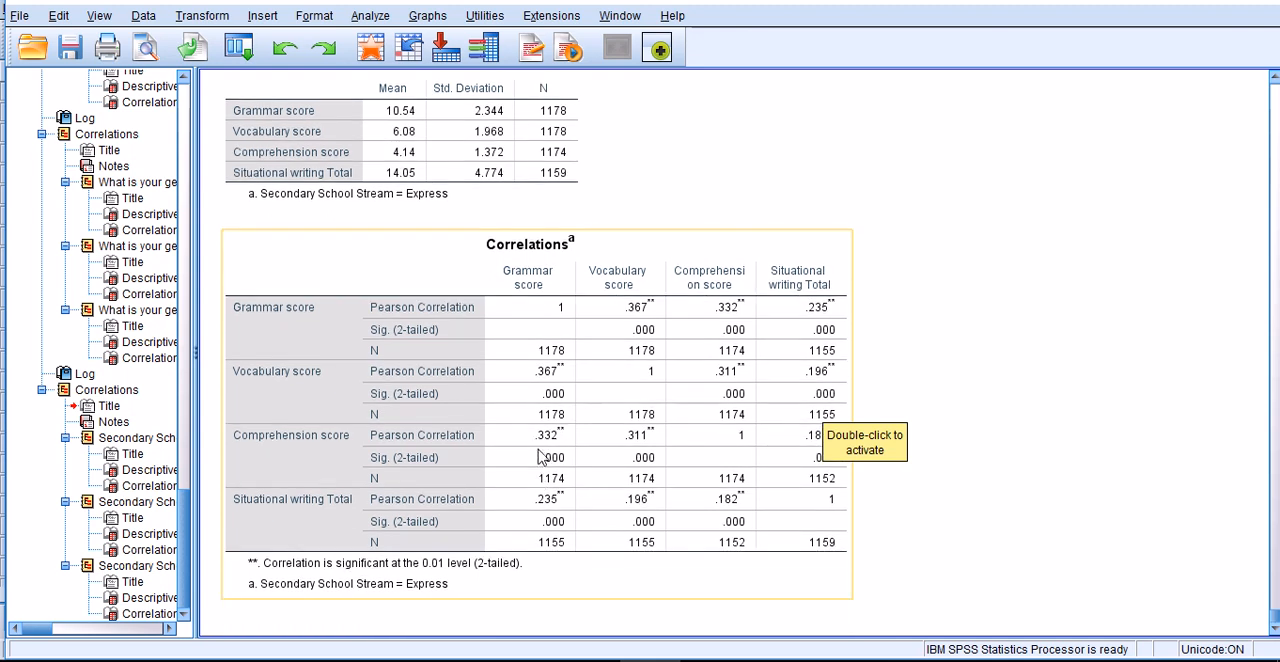
pyautogui.click(557, 502)
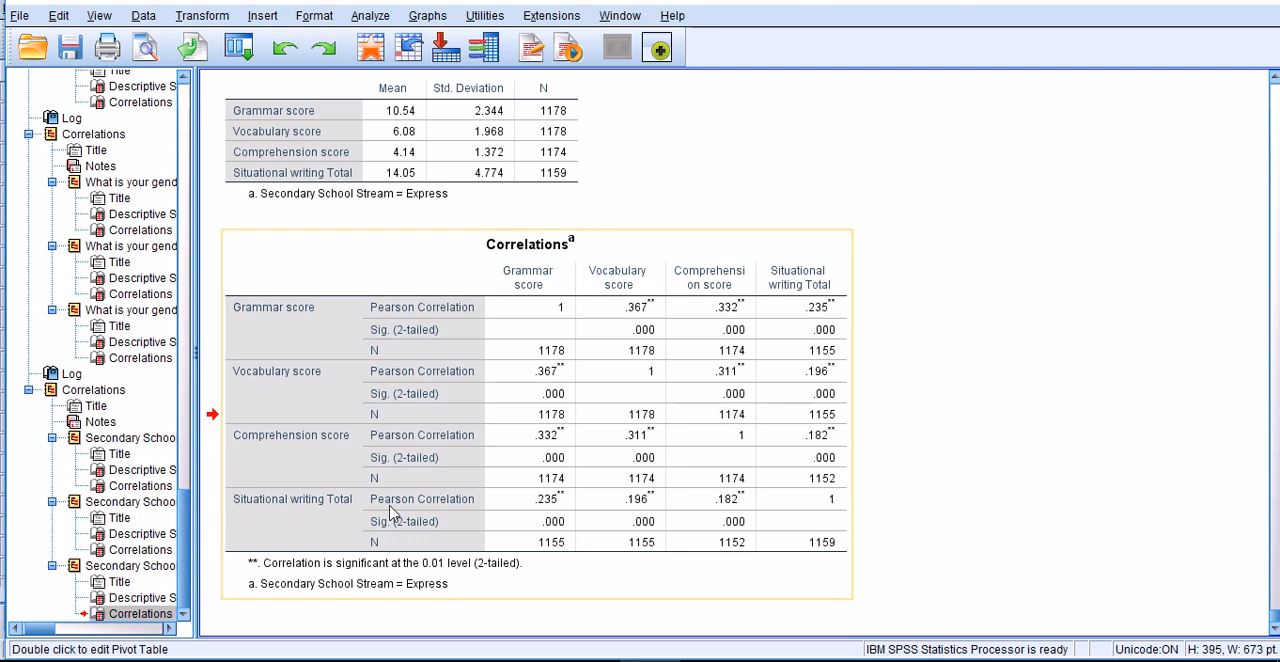
pyautogui.scroll(5, 560, 508)
pyautogui.scroll(6, 560, 507)
pyautogui.click(558, 506)
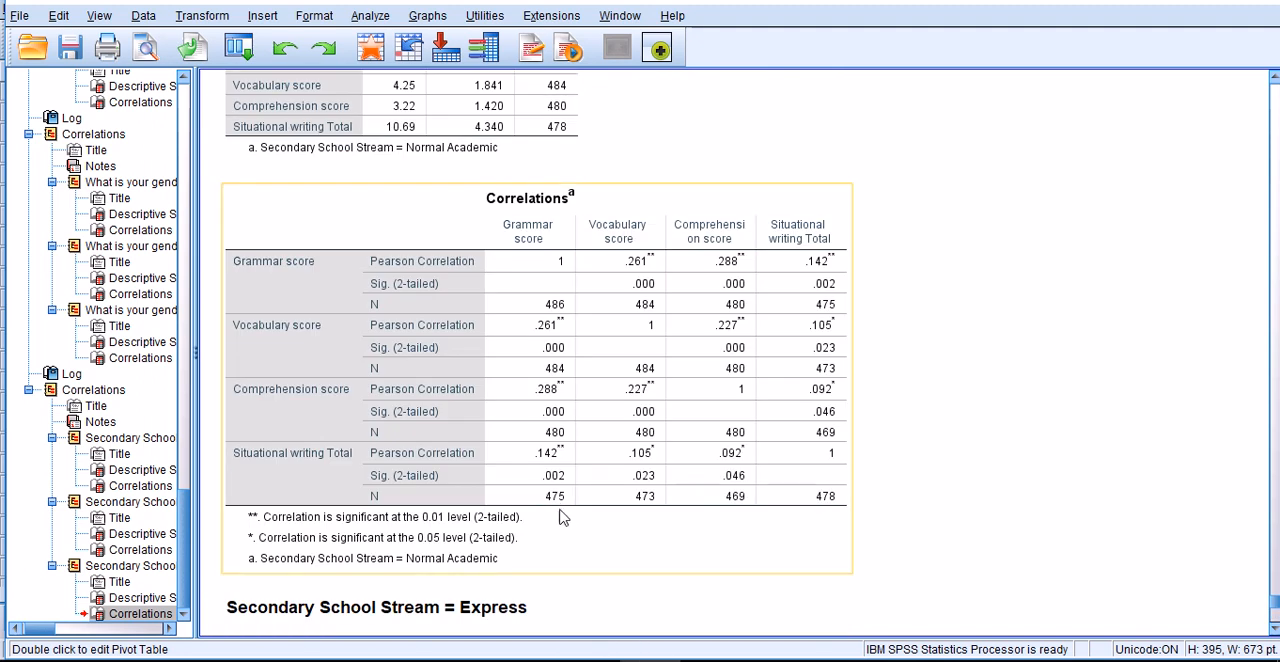
pyautogui.scroll(3, 548, 458)
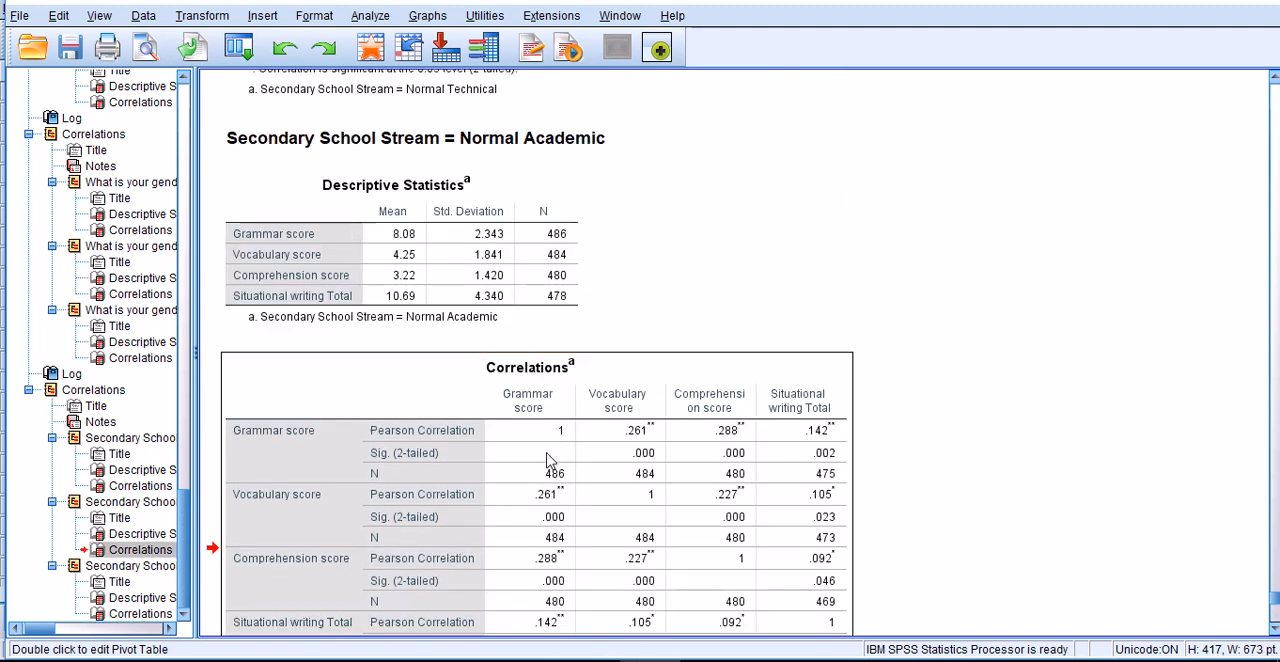
pyautogui.scroll(5, 548, 230)
pyautogui.scroll(3, 548, 228)
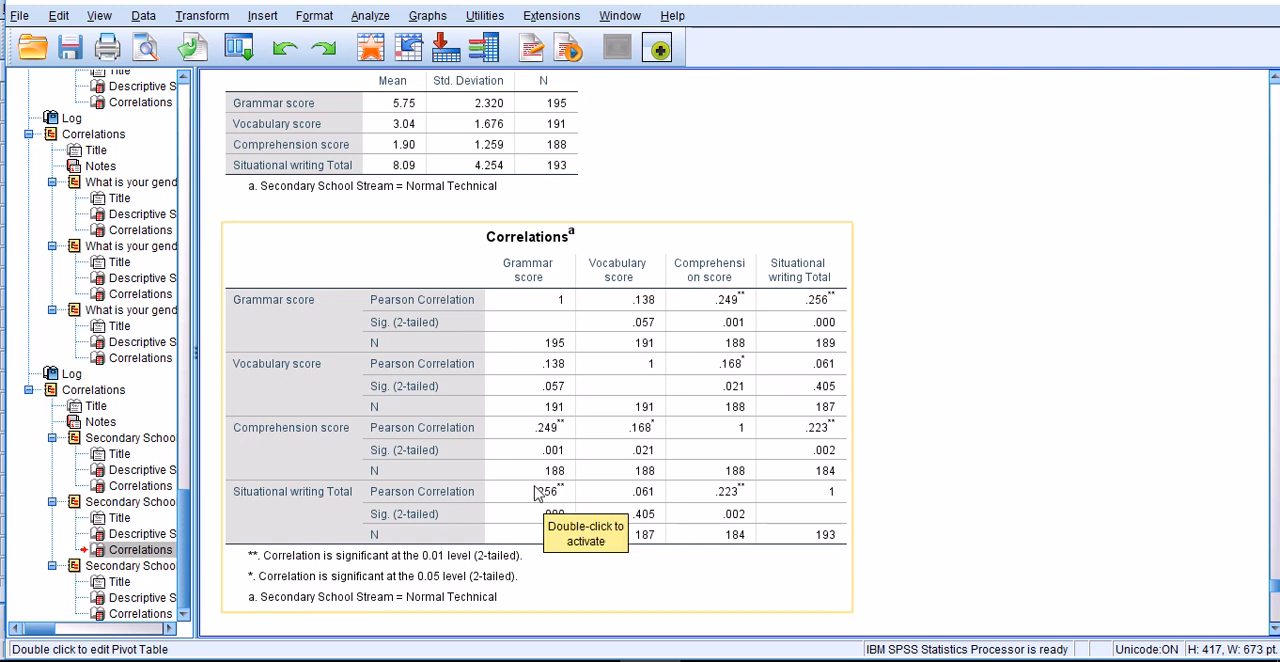
# - Compare the grammar–situational writing correlations of the Normal Technical, Normal Academic and Express streams once more
pyautogui.scroll(3, 537, 469)
pyautogui.scroll(3, 537, 469)
pyautogui.scroll(-16, 571, 370)
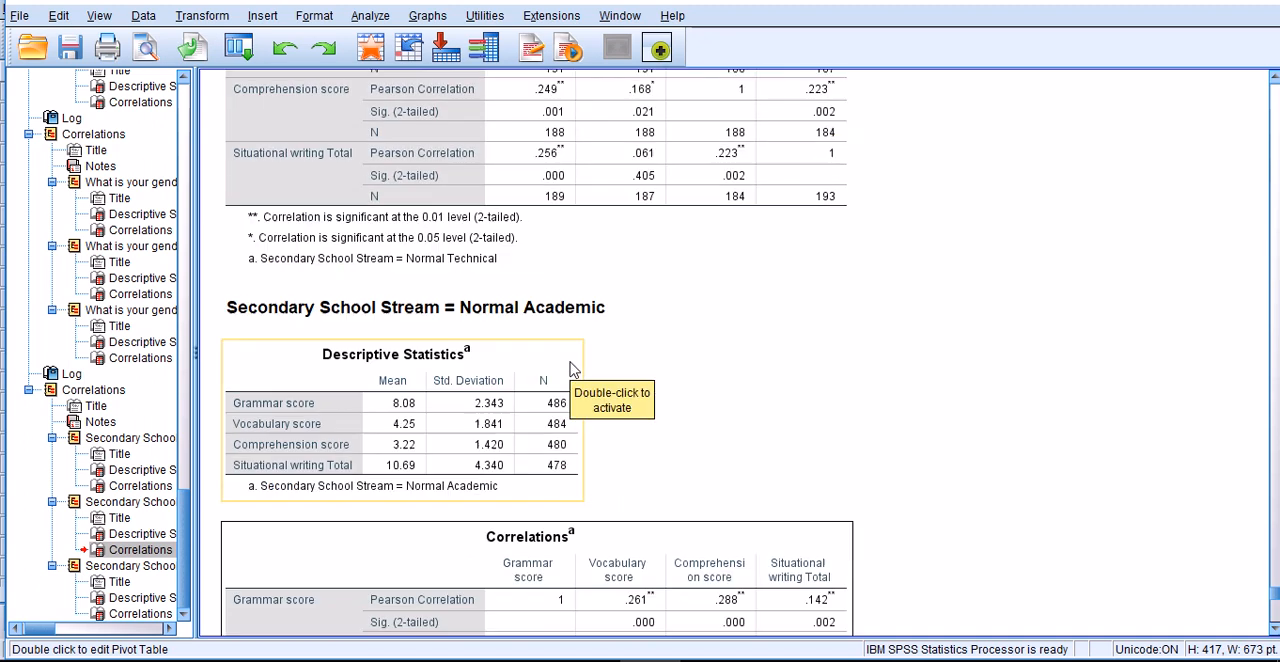
pyautogui.scroll(-12, 571, 370)
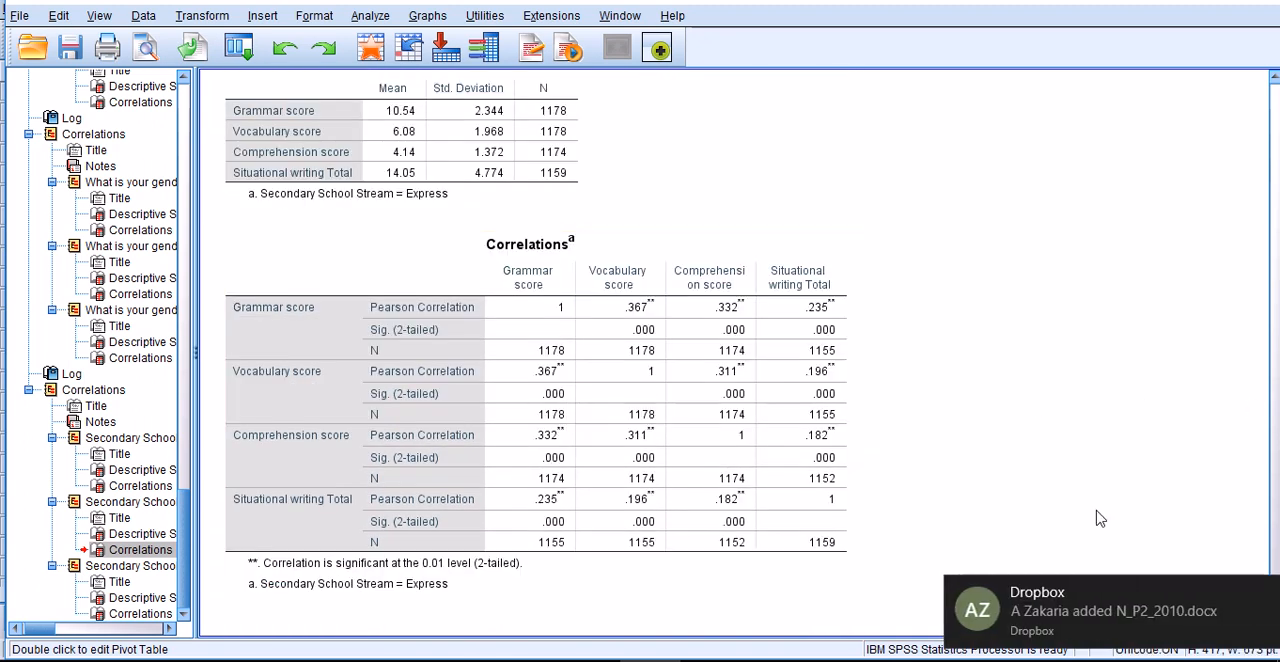
pyautogui.click(1266, 595)
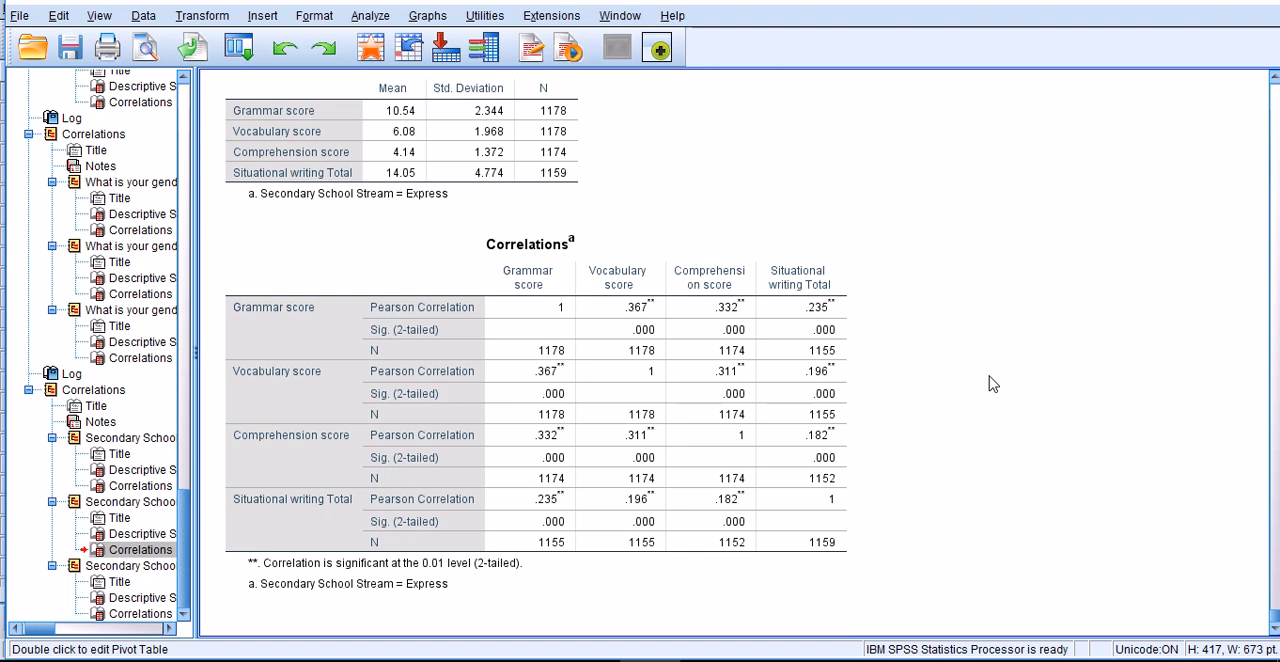
pyautogui.click(143, 15)
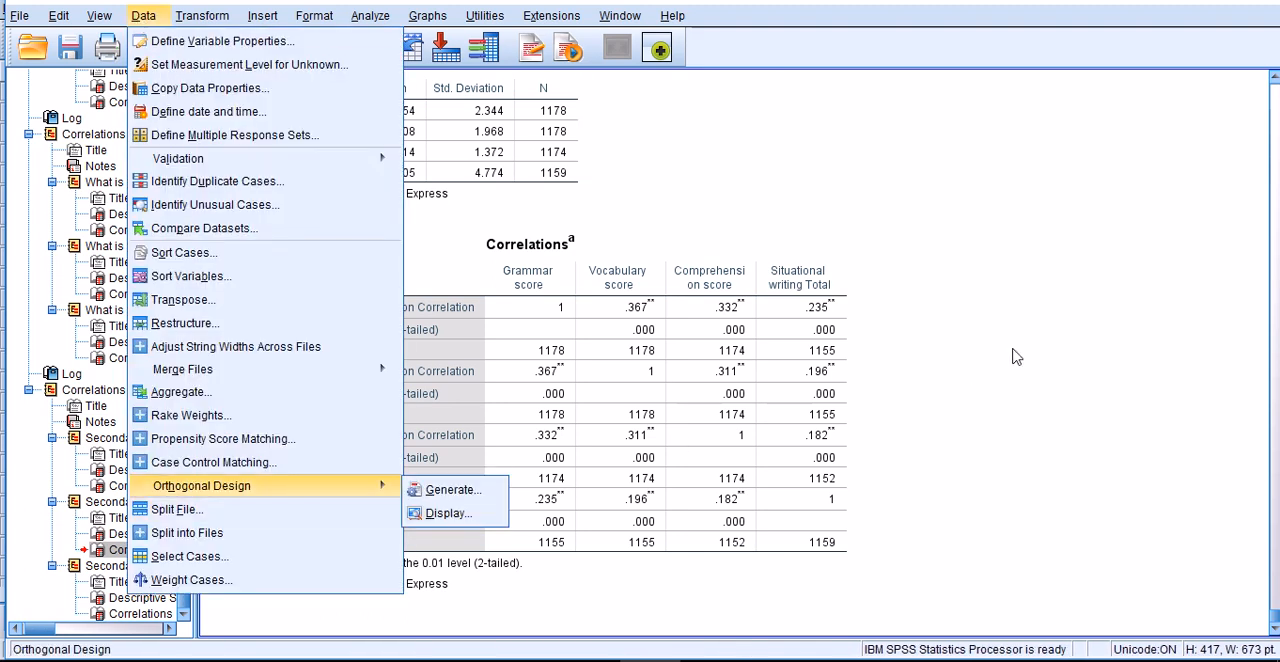
pyautogui.click(1016, 357)
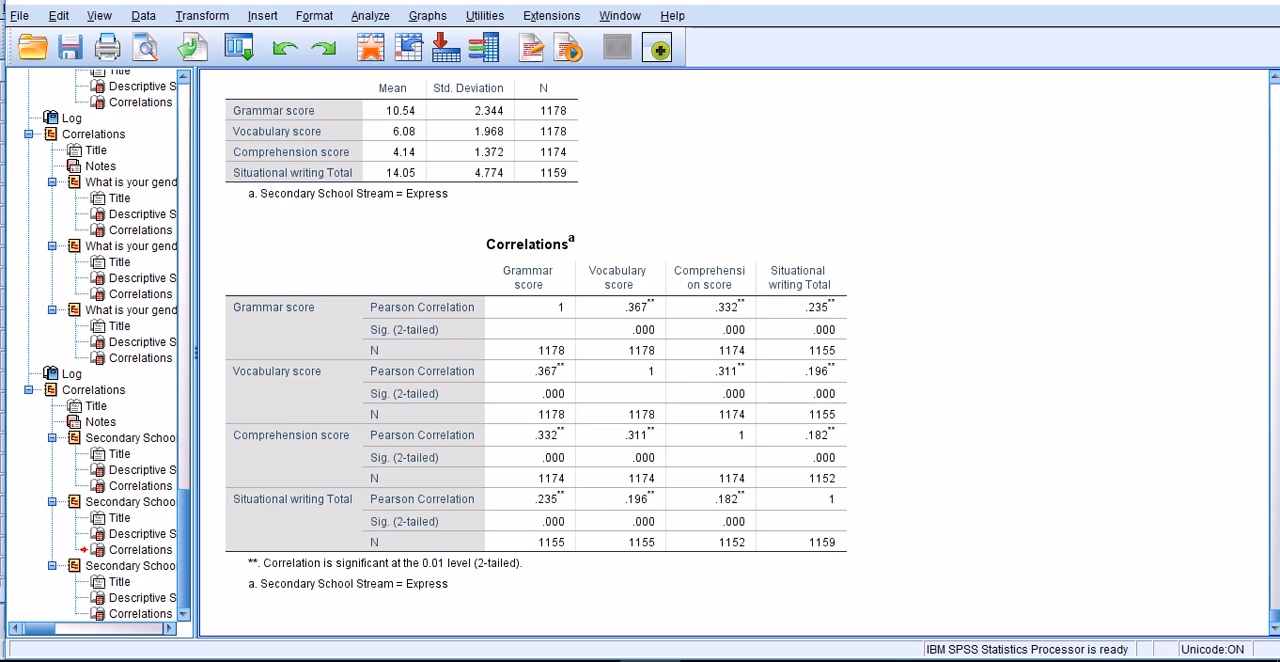
# - Review the task description in Word, selecting the word "associations" in the first bullet, and return to the SPSS output
pyautogui.click(711, 660)
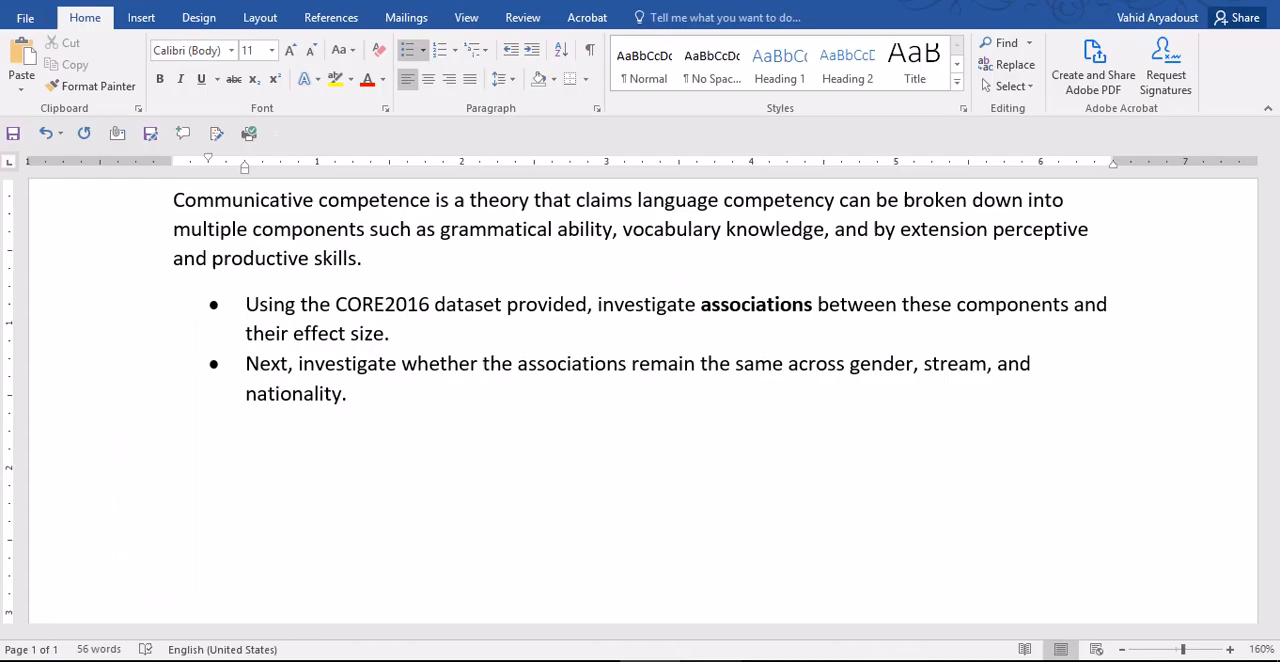
pyautogui.click(741, 304)
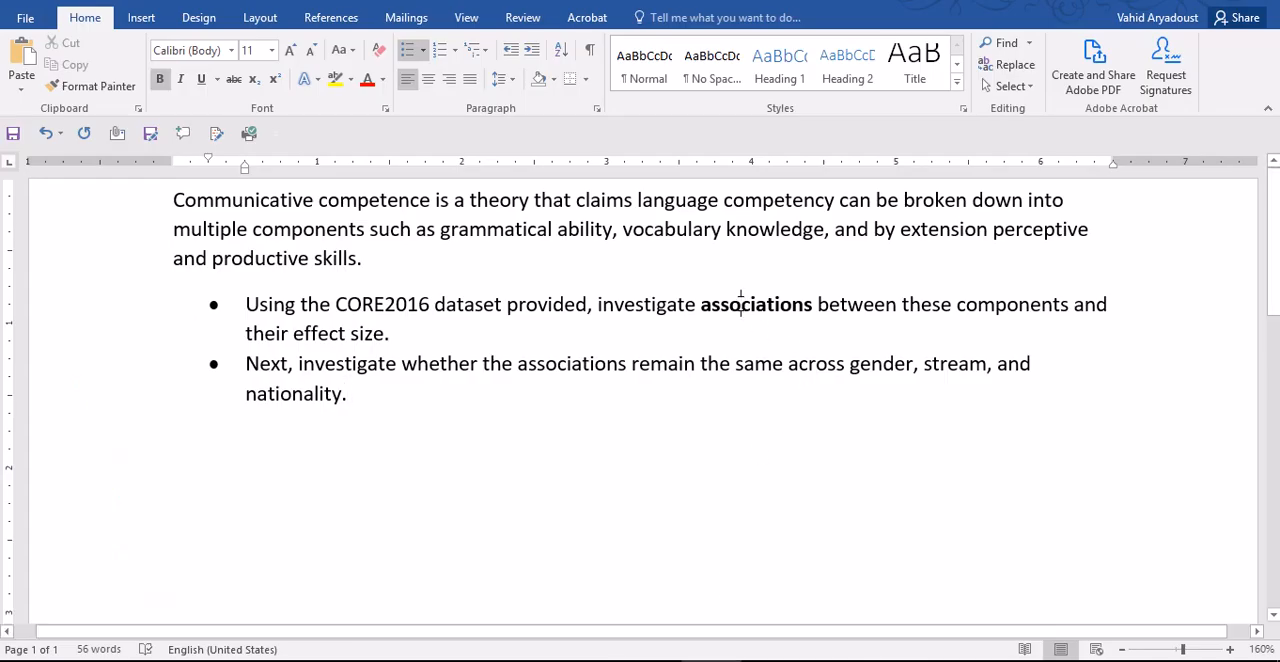
pyautogui.doubleClick(741, 304)
pyautogui.moveTo(711, 660)
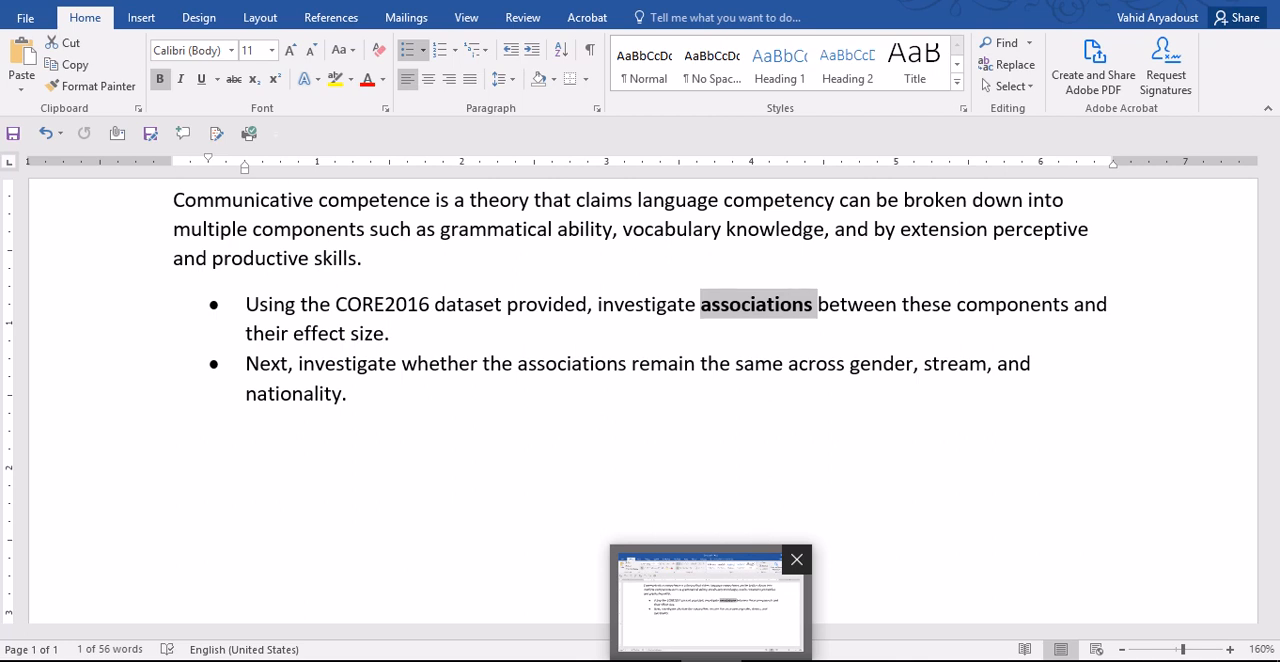
pyautogui.click(698, 660)
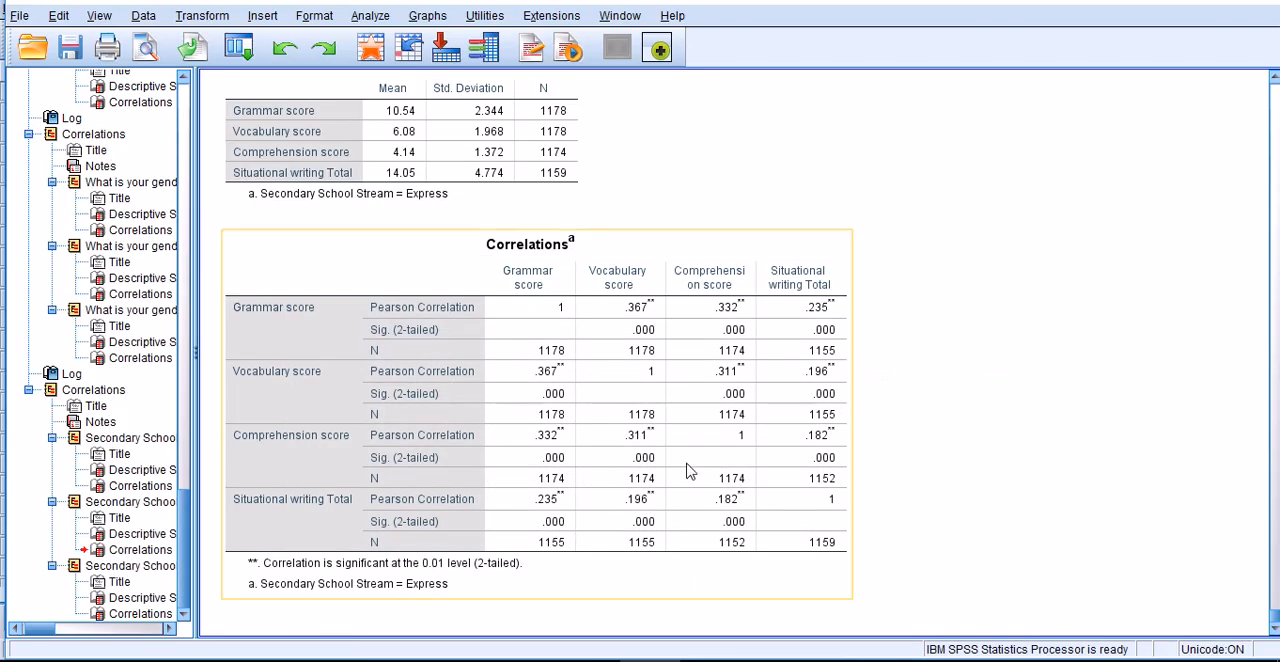